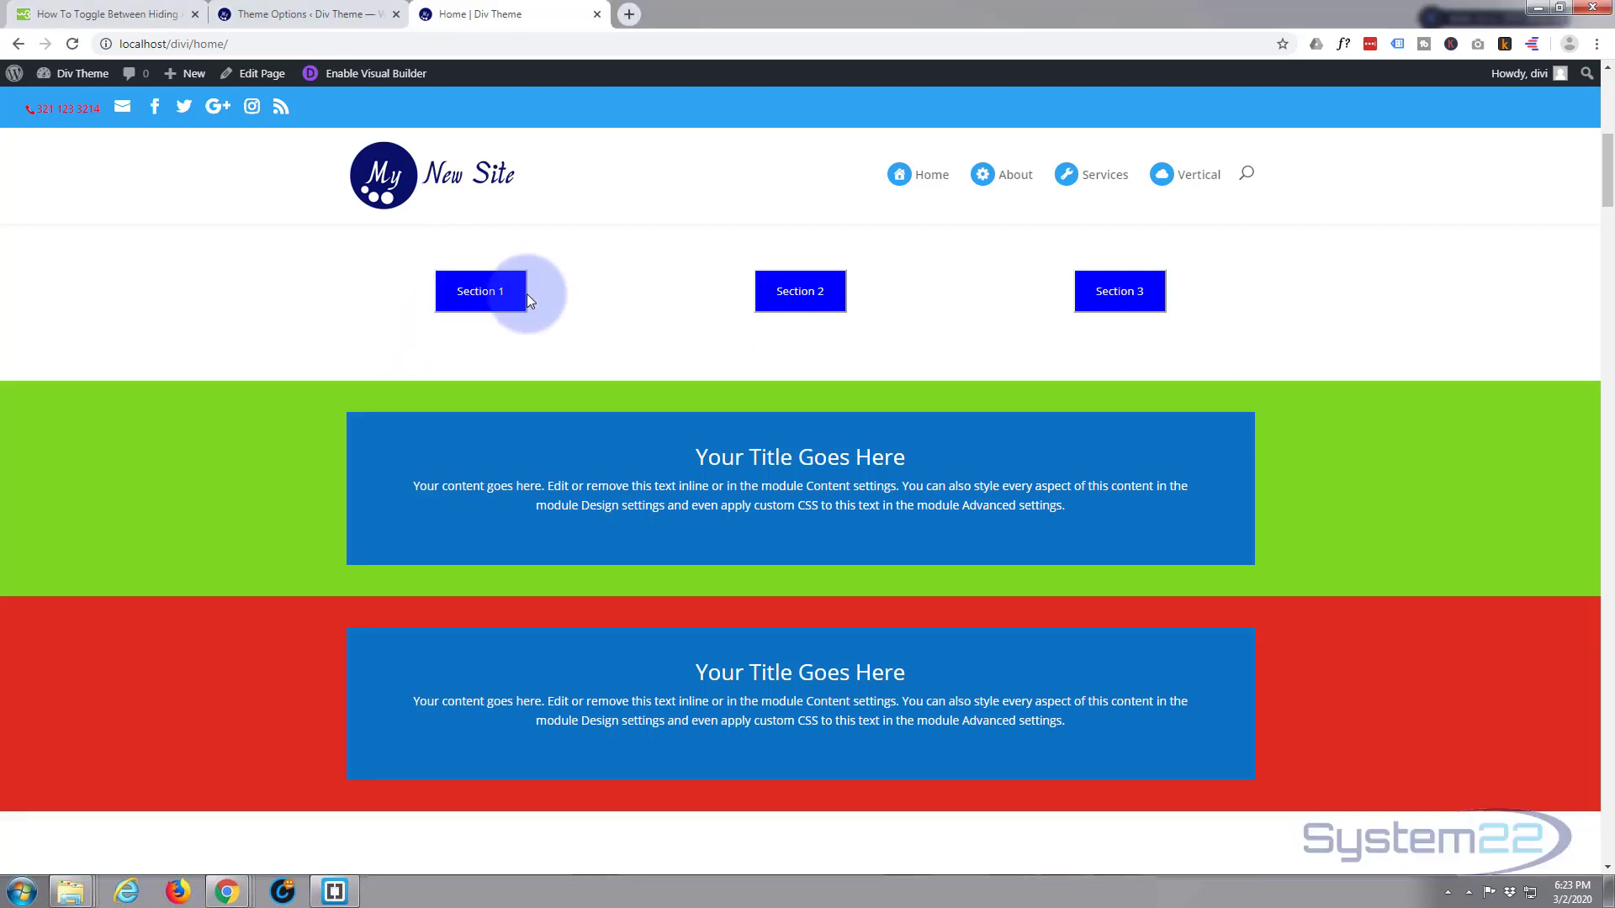
- Toggle the green, red and purple sections with the Section buttons, then scroll to check the layout
click(814, 289)
click(1105, 291)
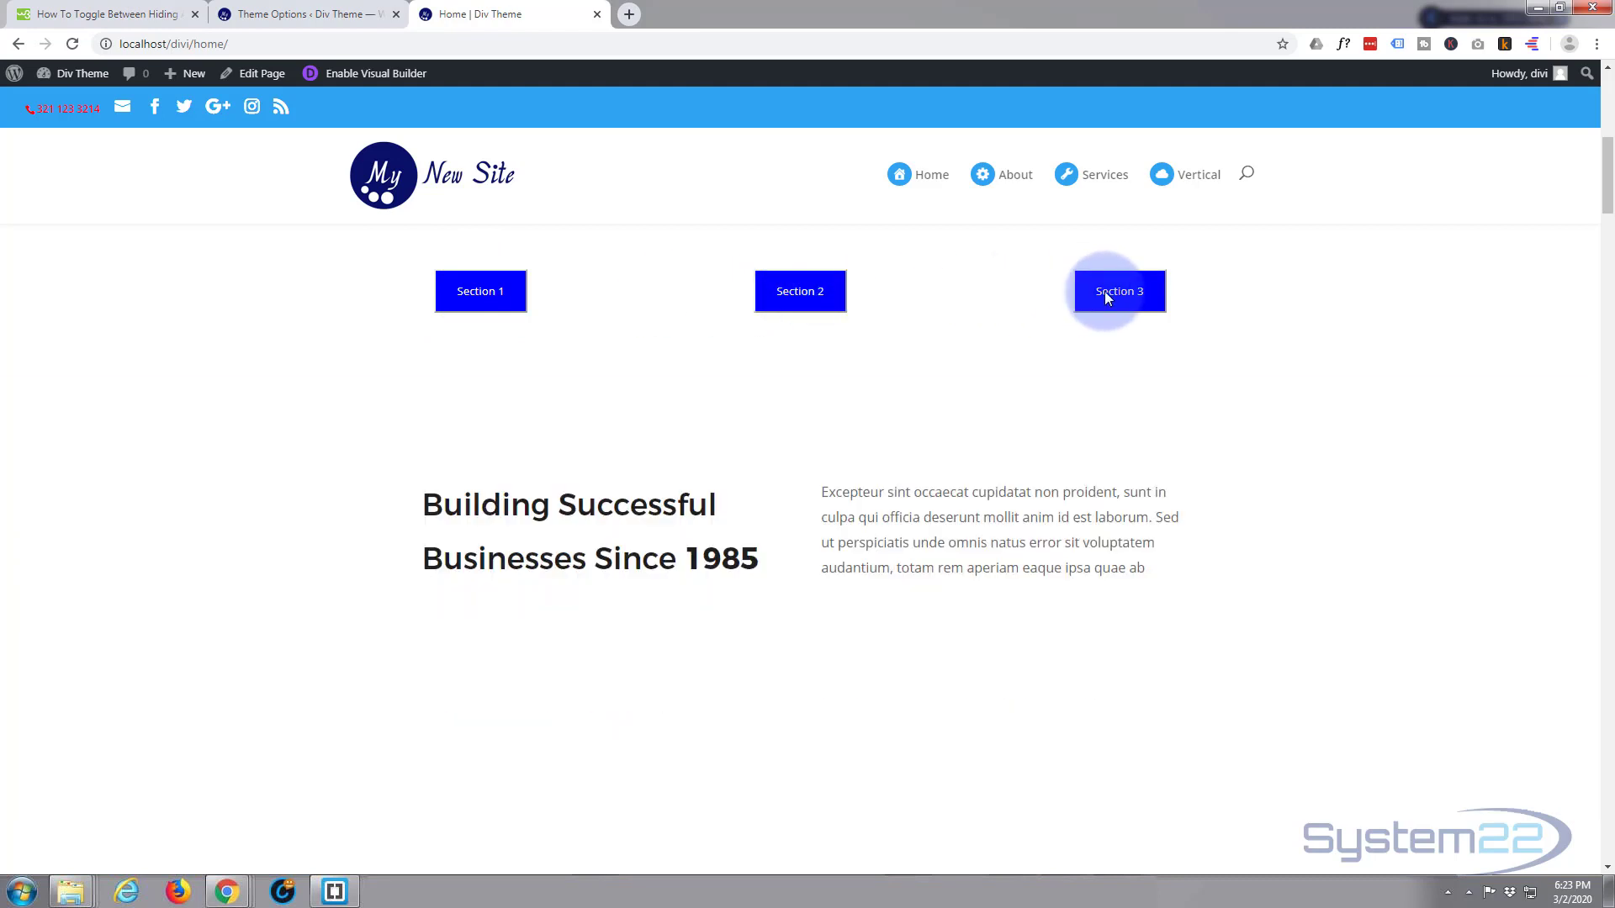
click(491, 296)
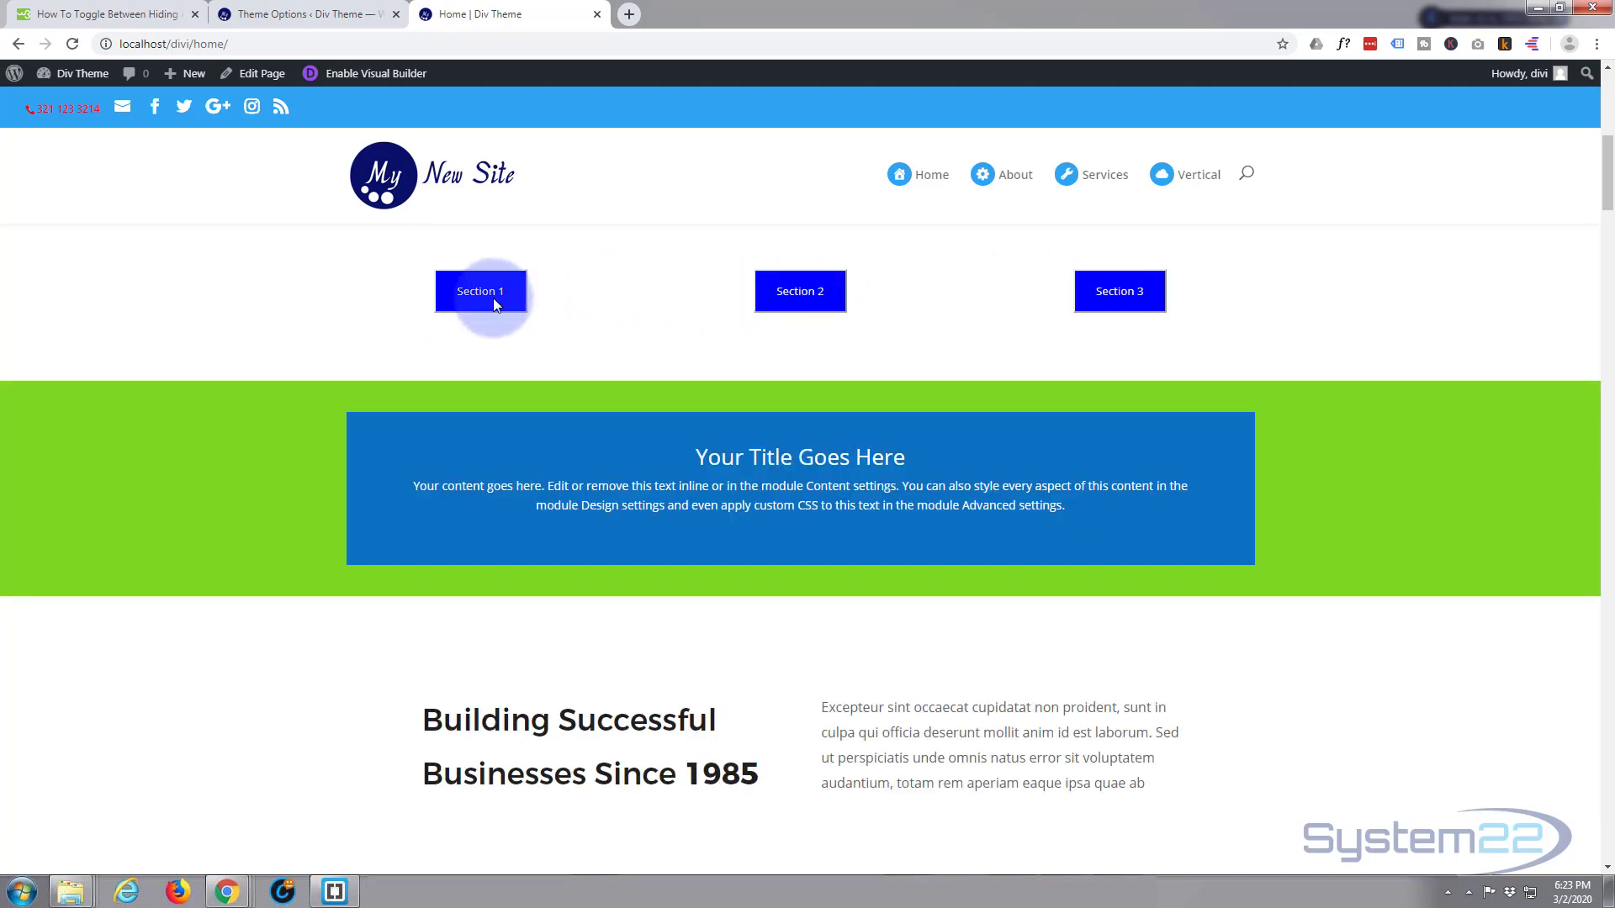
click(1078, 278)
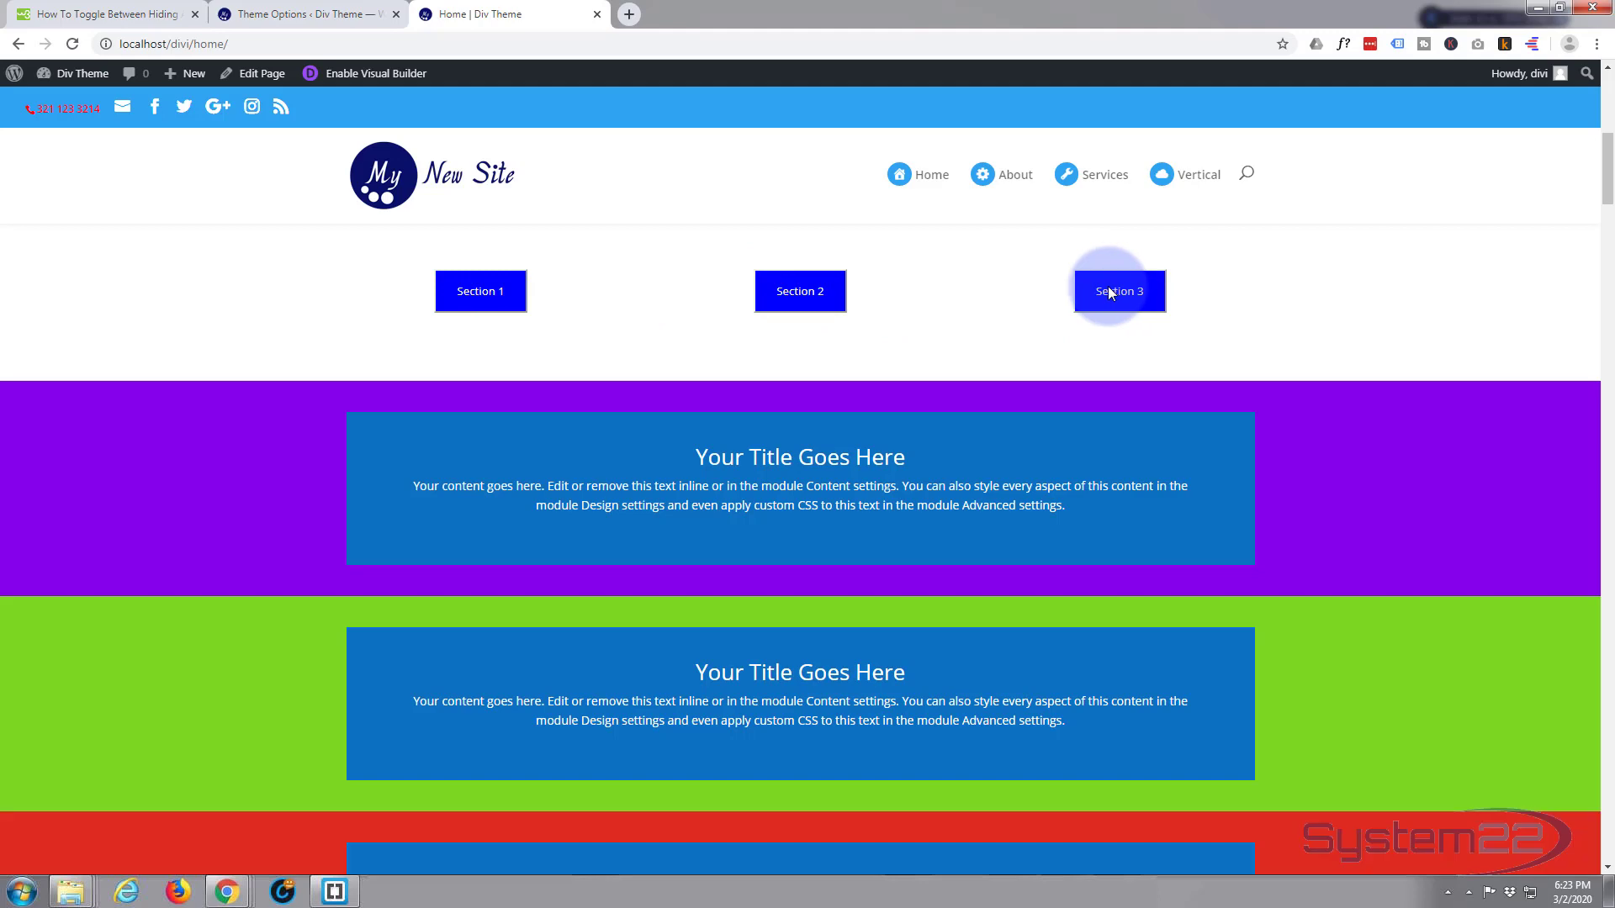
scroll(1011, 321, up, 5)
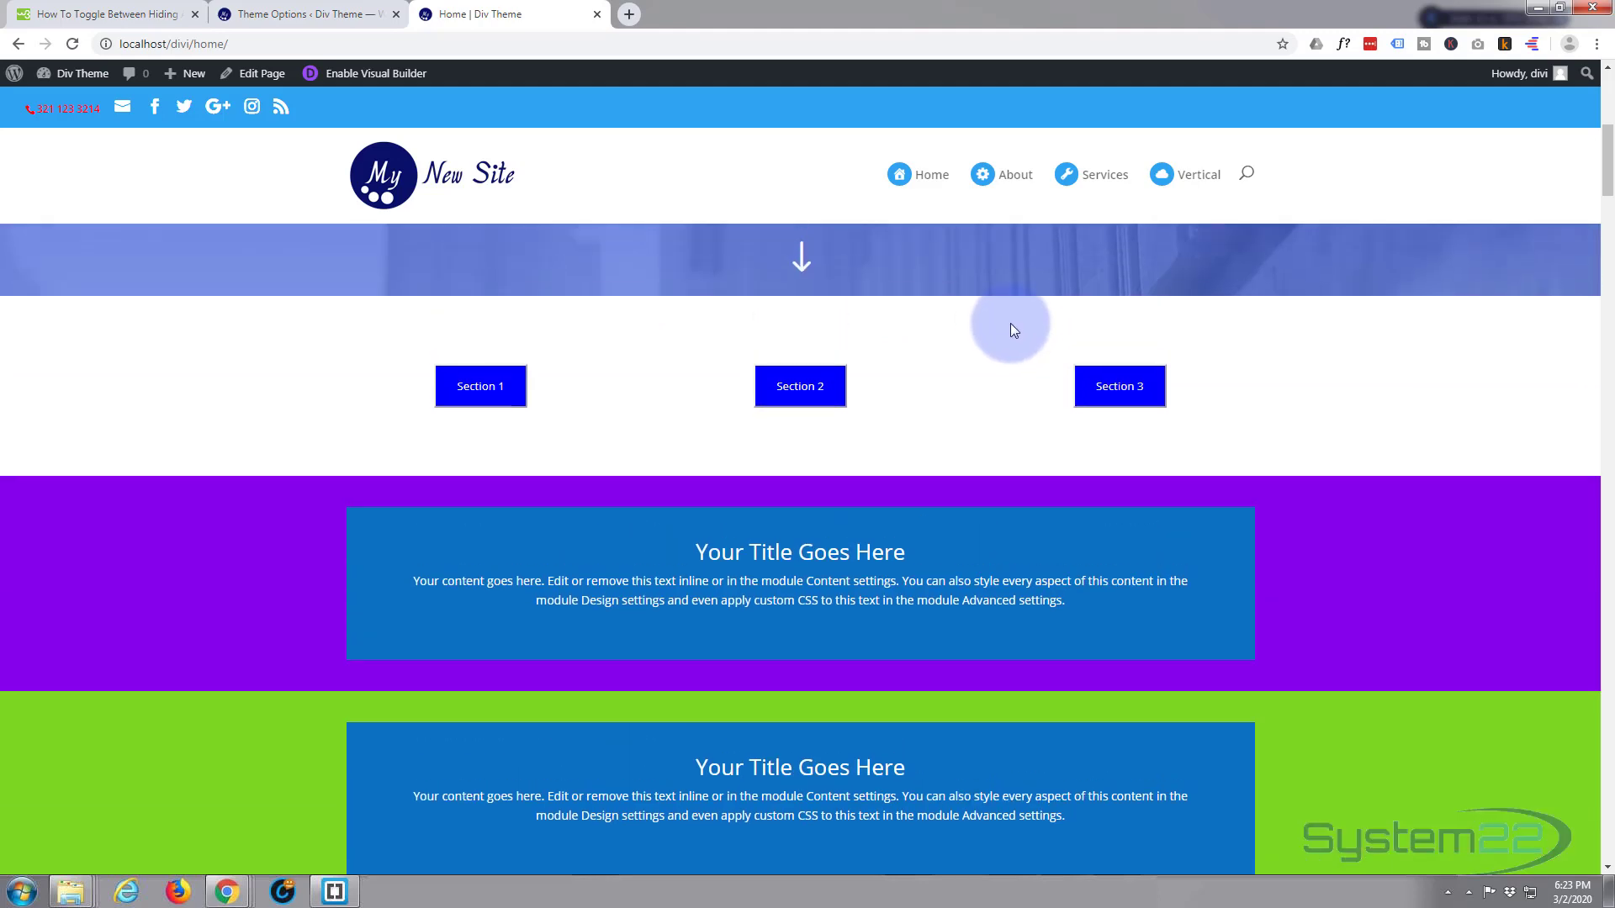
scroll(1011, 325, up, 2)
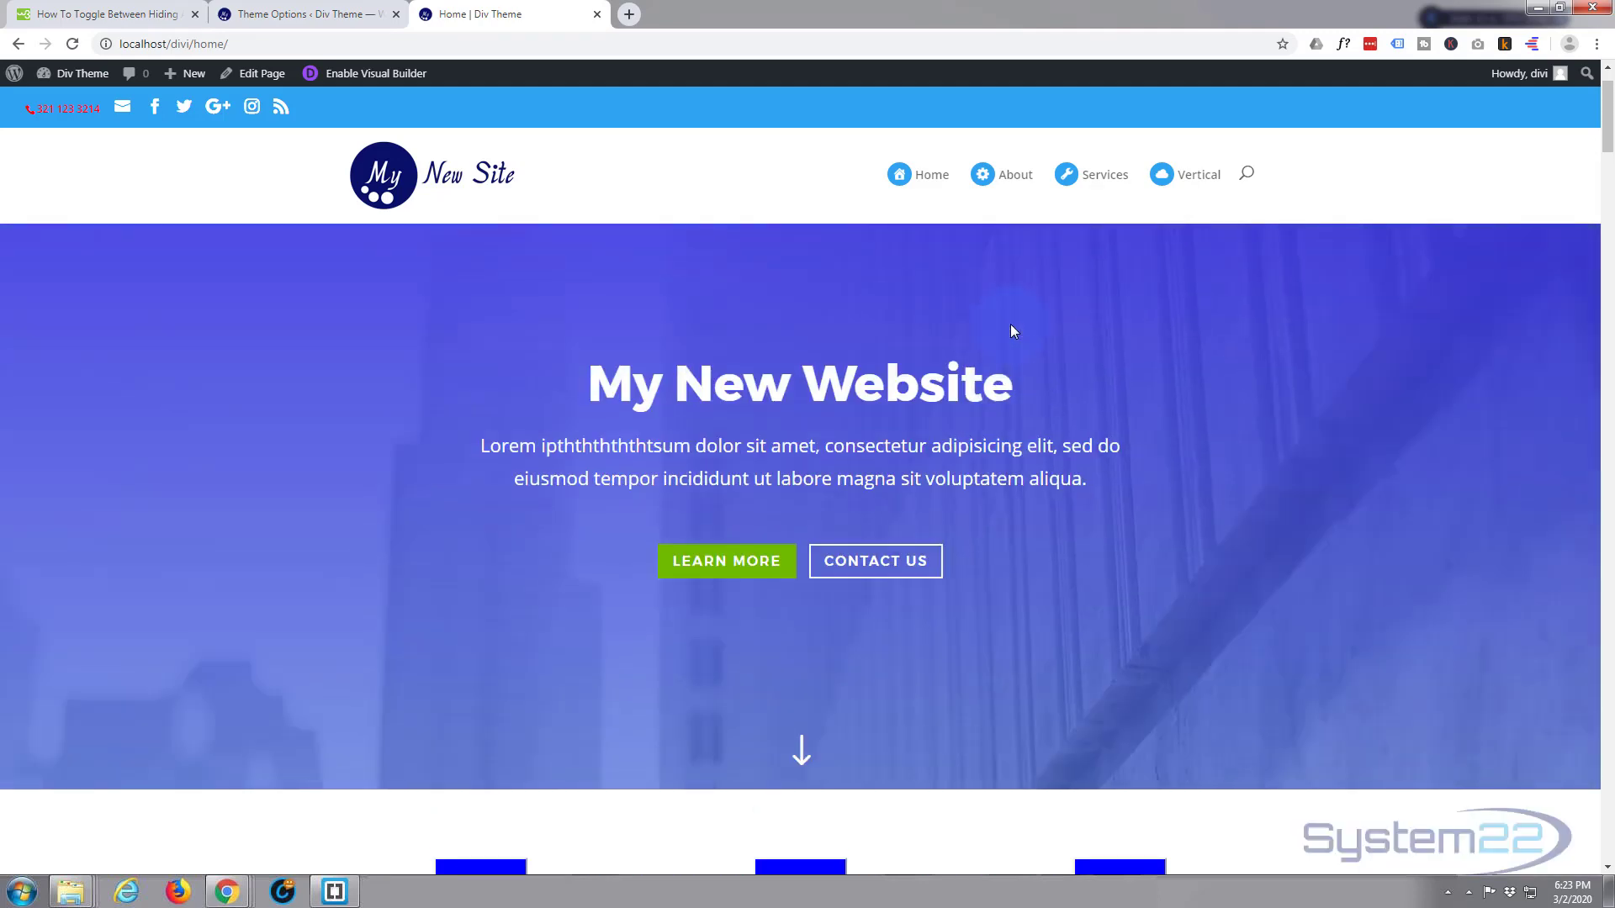
scroll(1011, 324, down, 7)
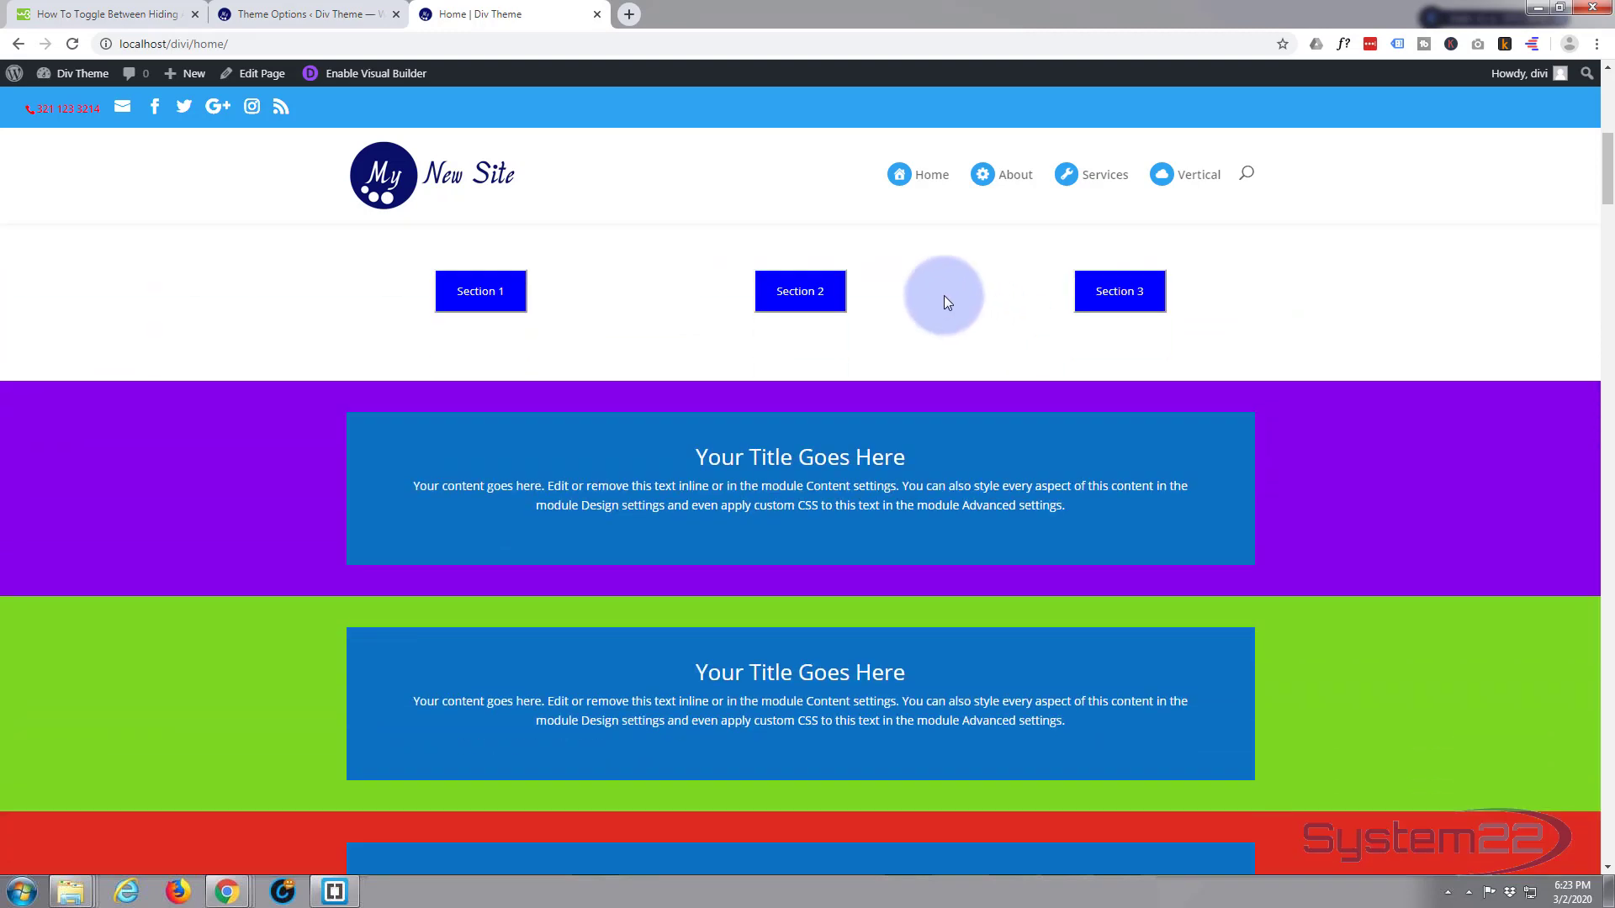
- Scroll through the W3Schools Toggle Hide/Show example code, then return to the site's home page
click(108, 13)
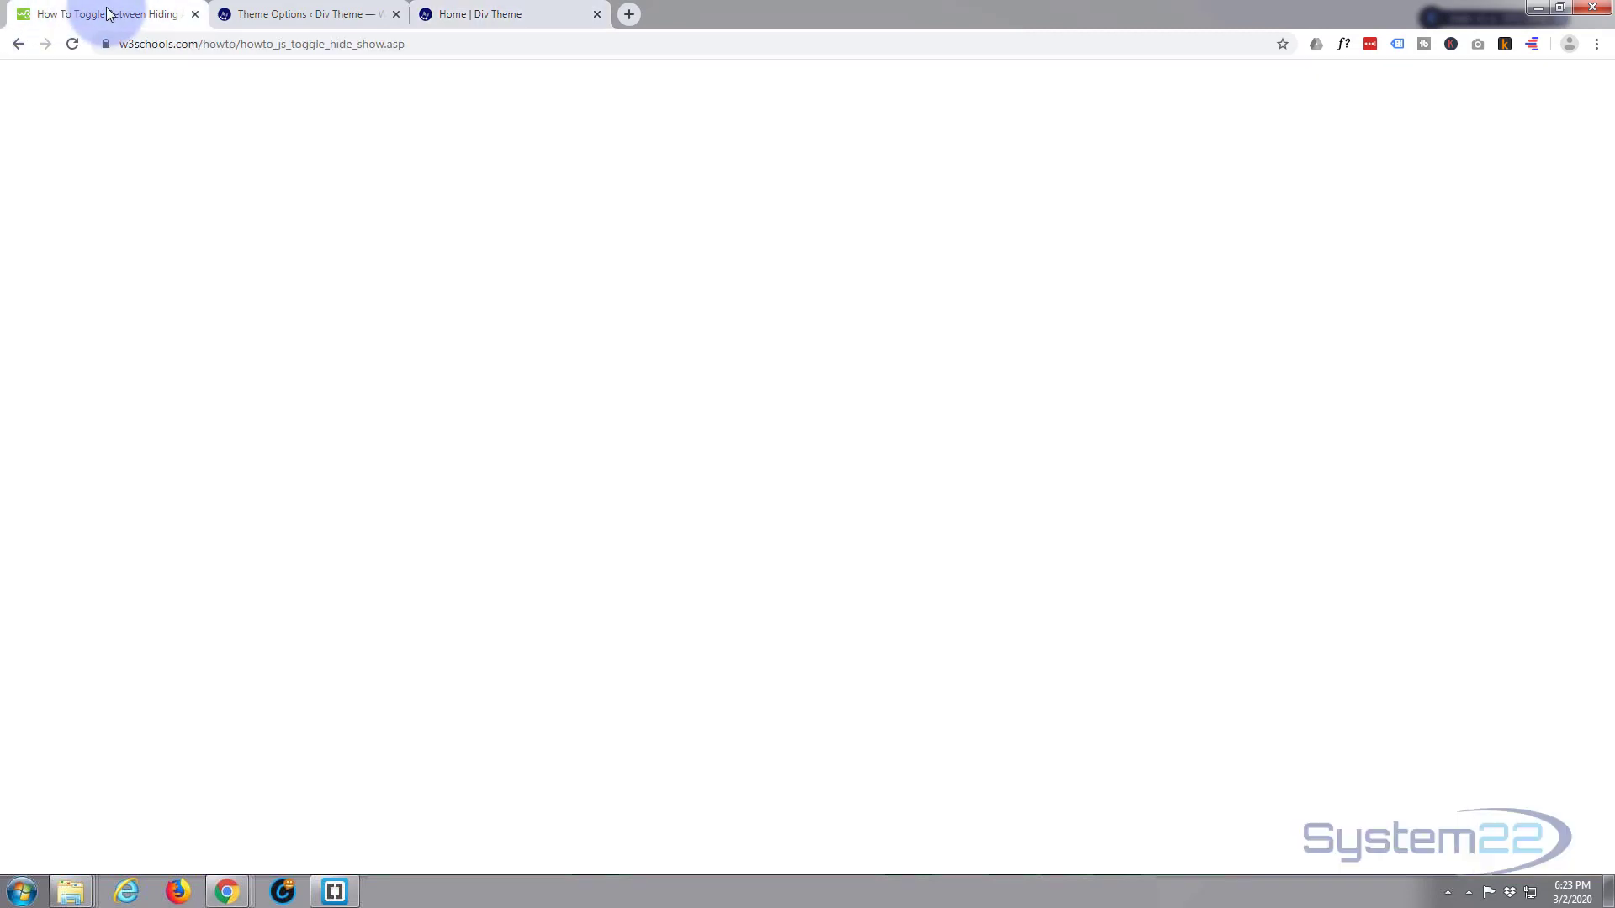
scroll(288, 259, up, 2)
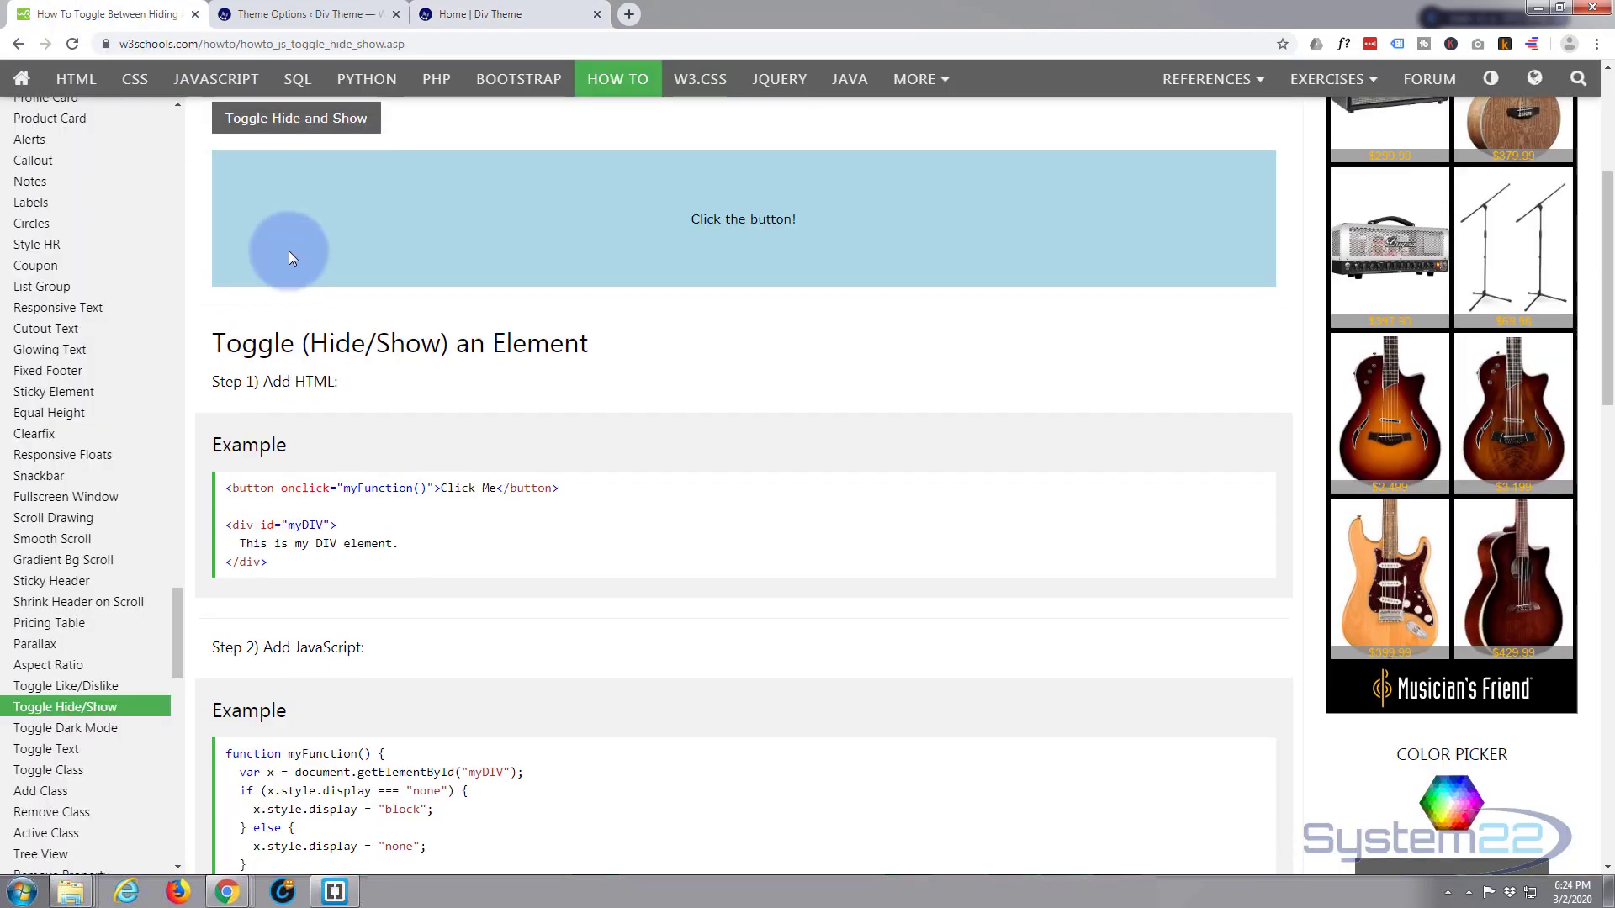
scroll(602, 318, down, 3)
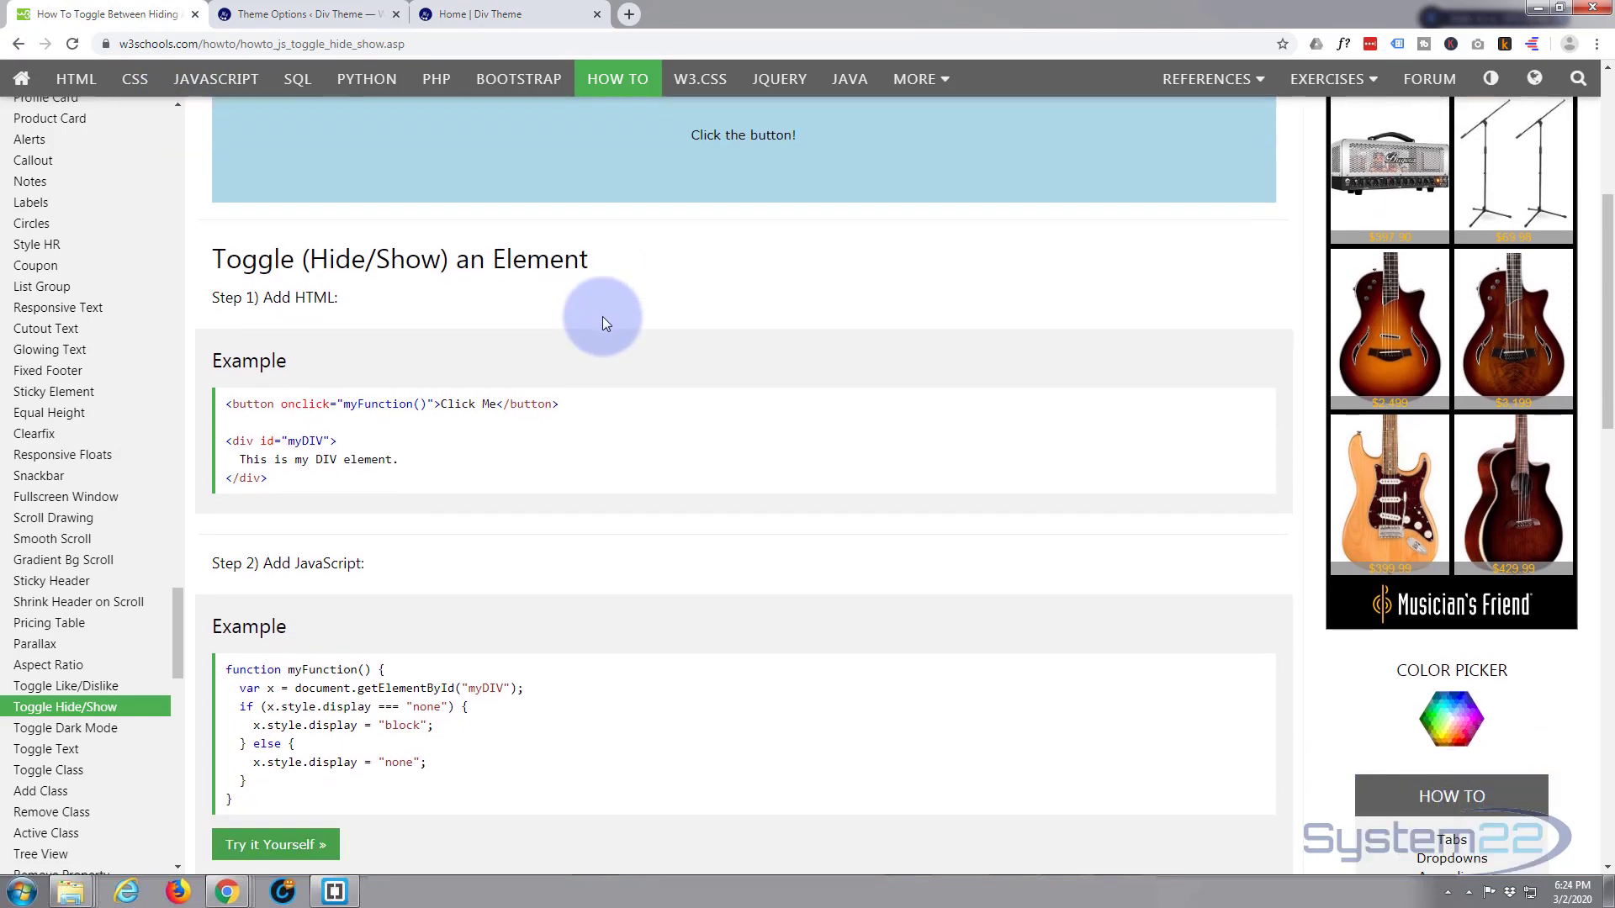
scroll(603, 316, down, 1)
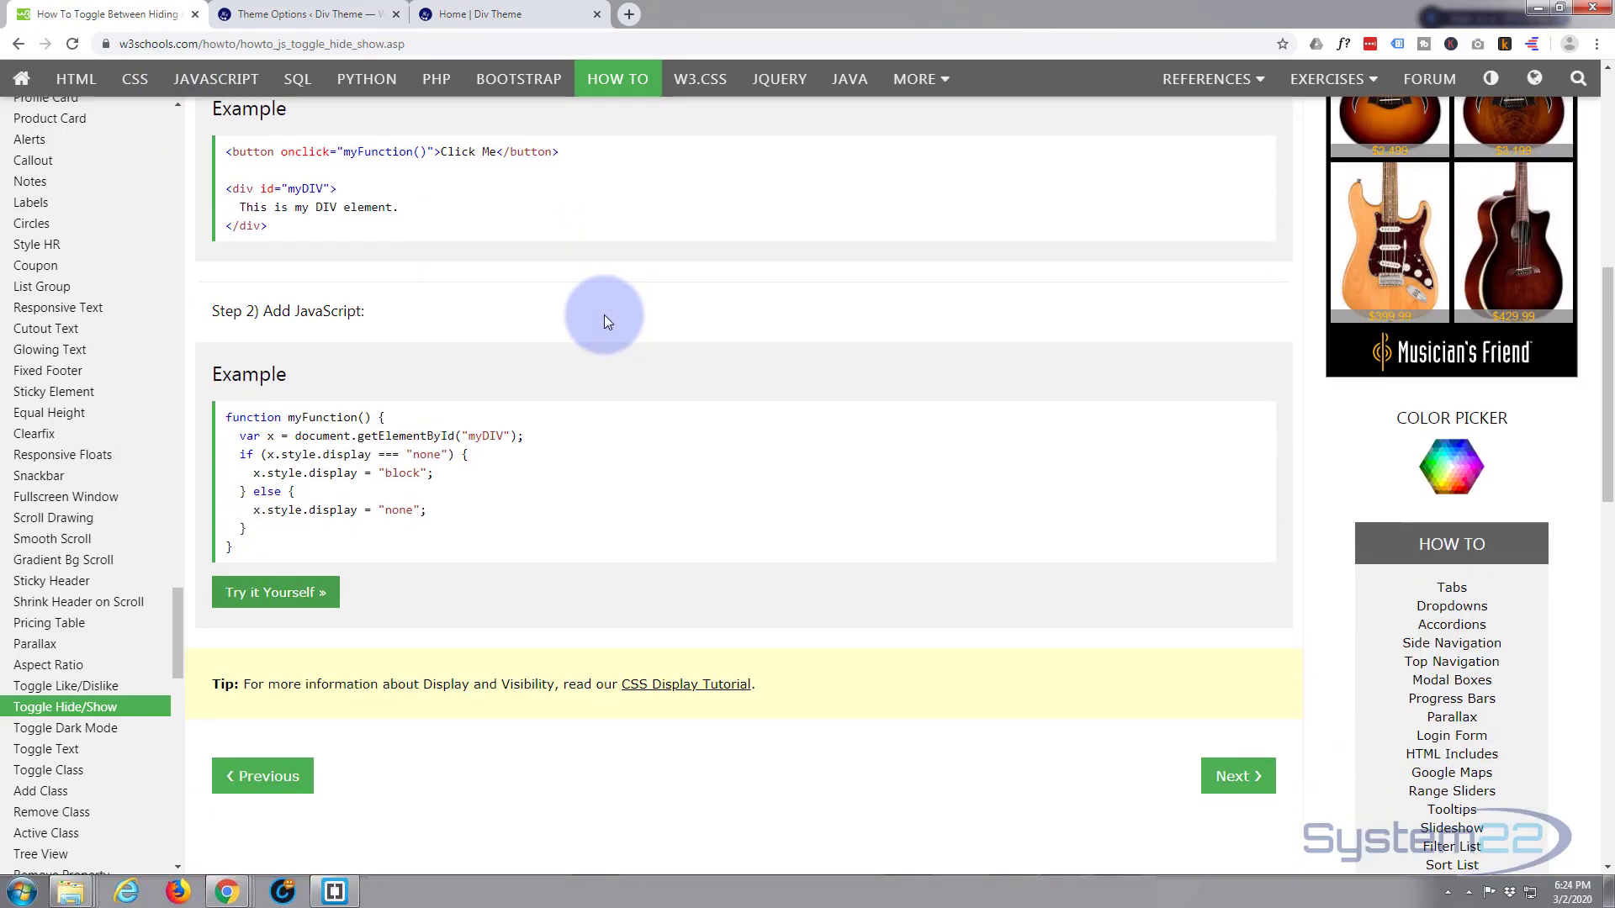
scroll(604, 315, up, 1)
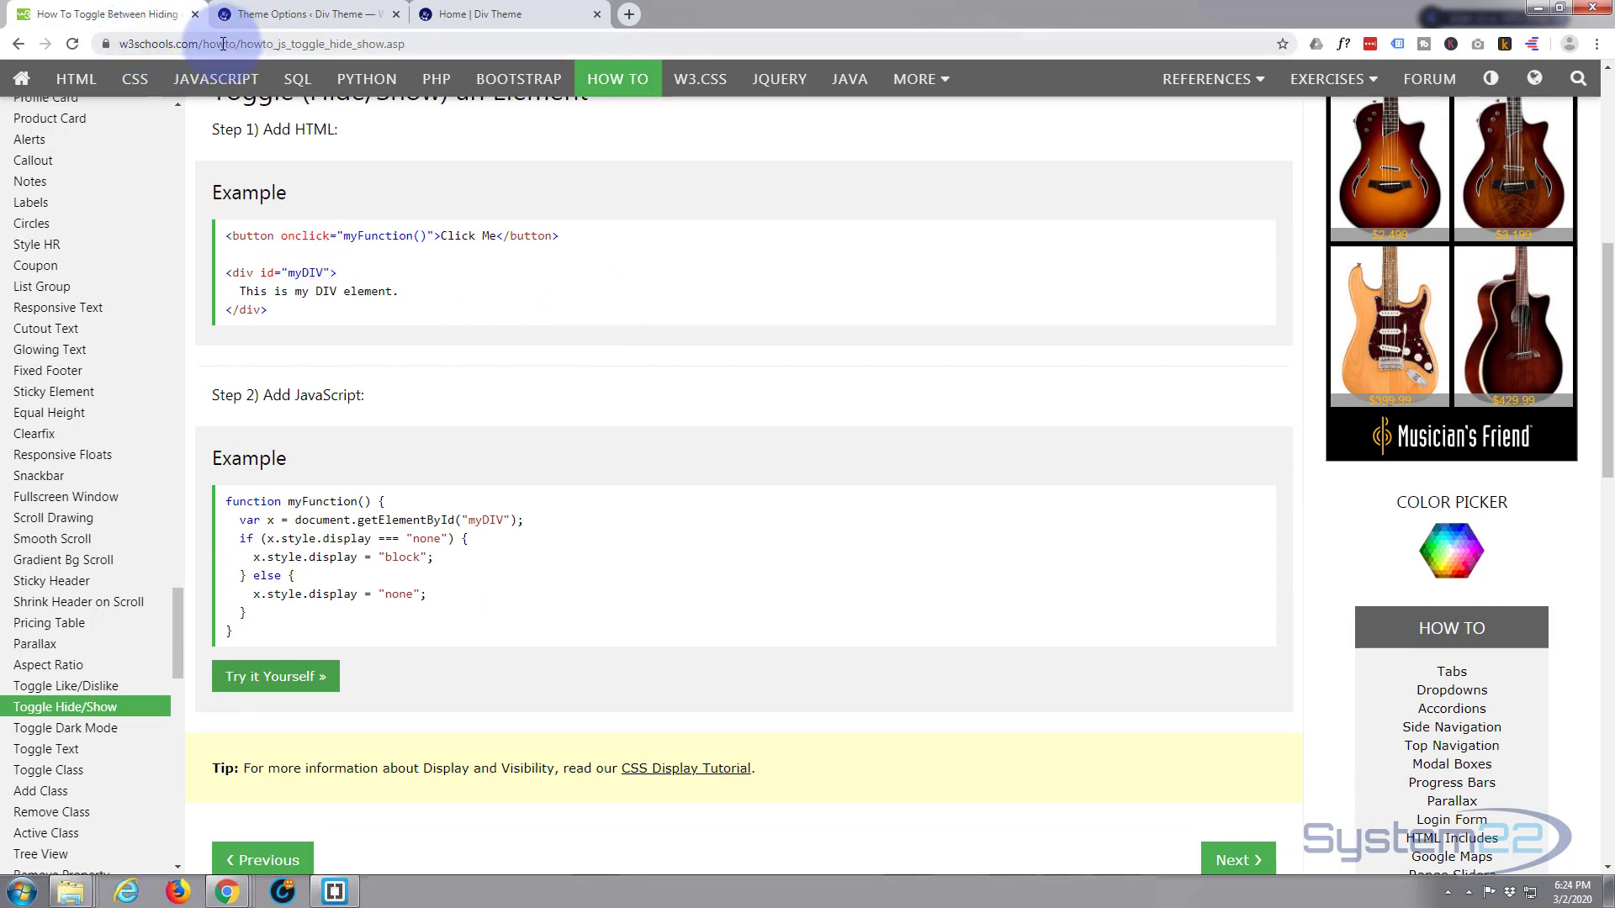
click(304, 14)
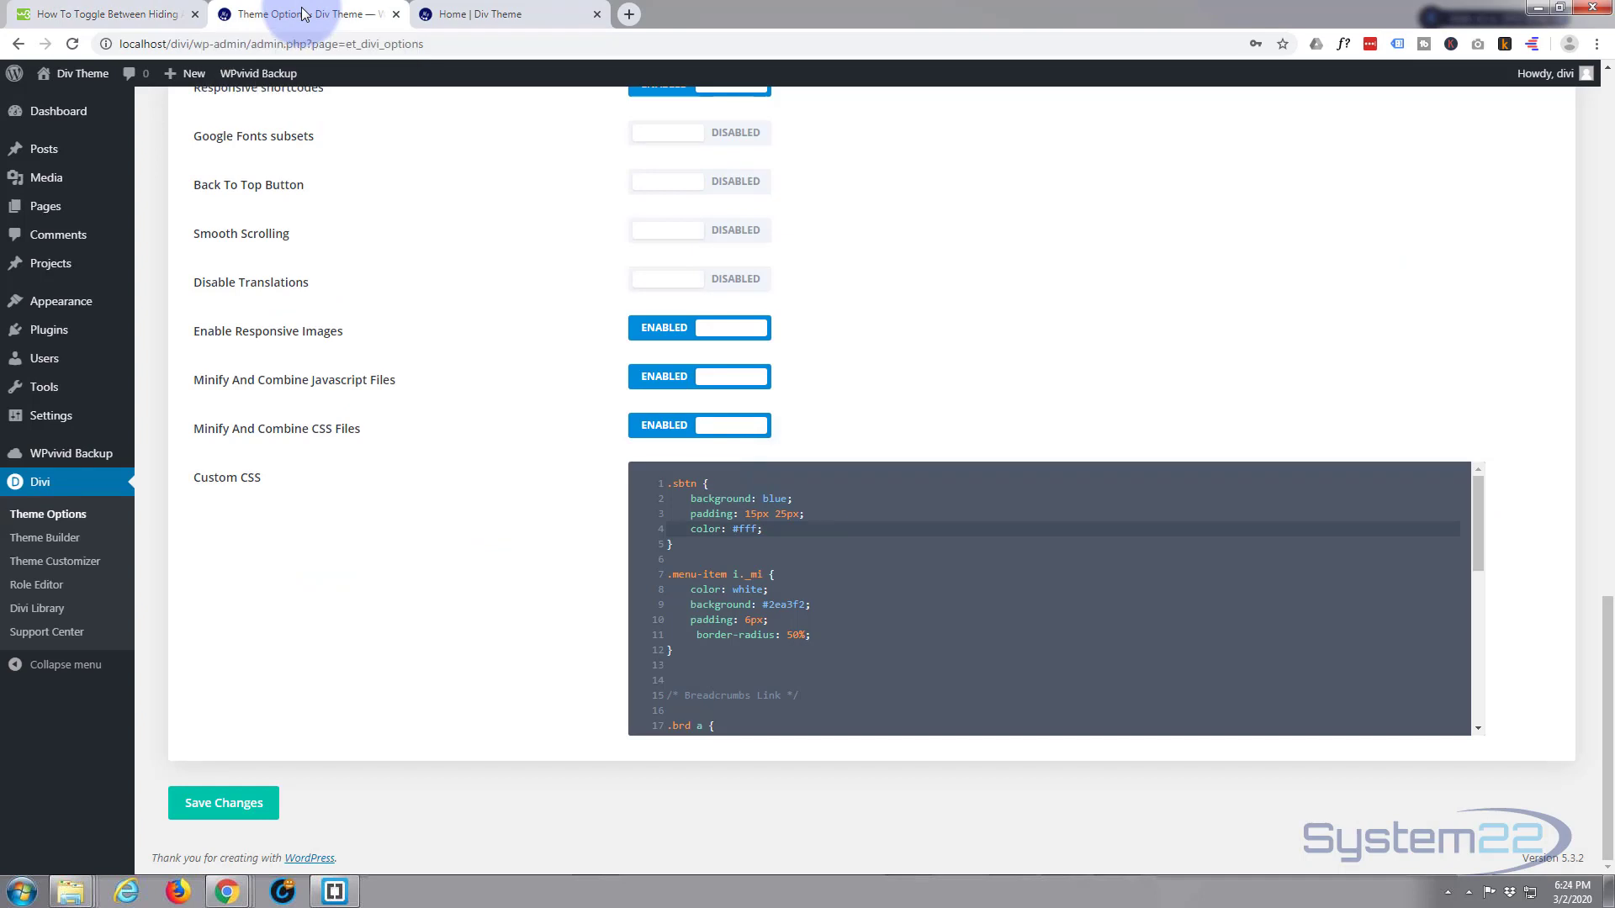
click(509, 14)
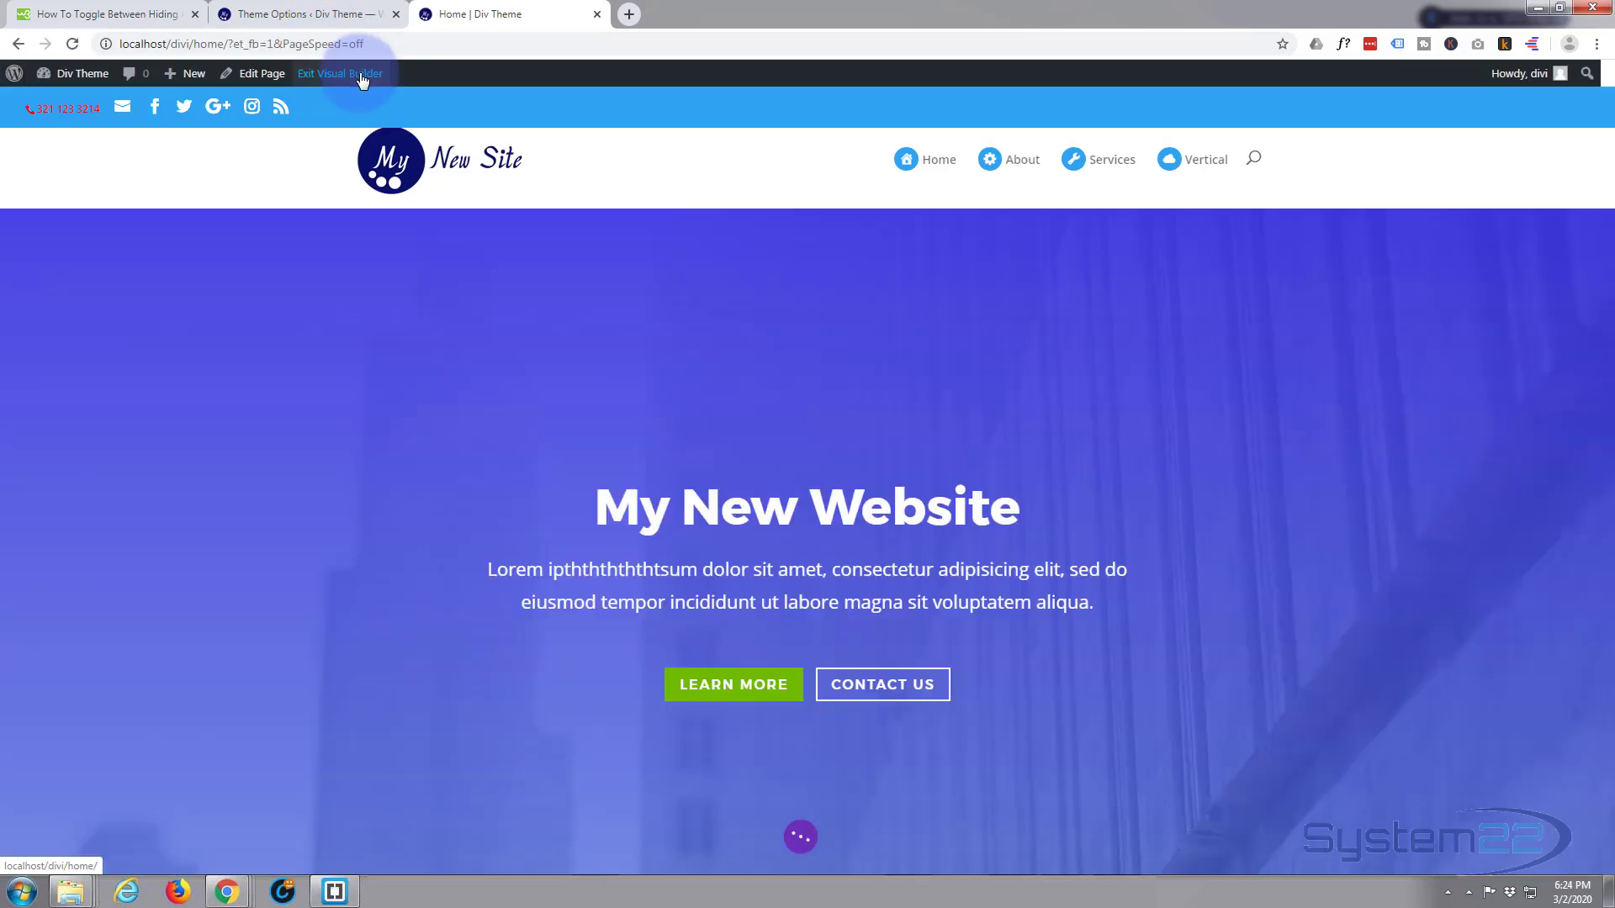
- Delete the row containing the Section 1–3 buttons, leaving the top white section empty
scroll(327, 119, down, 8)
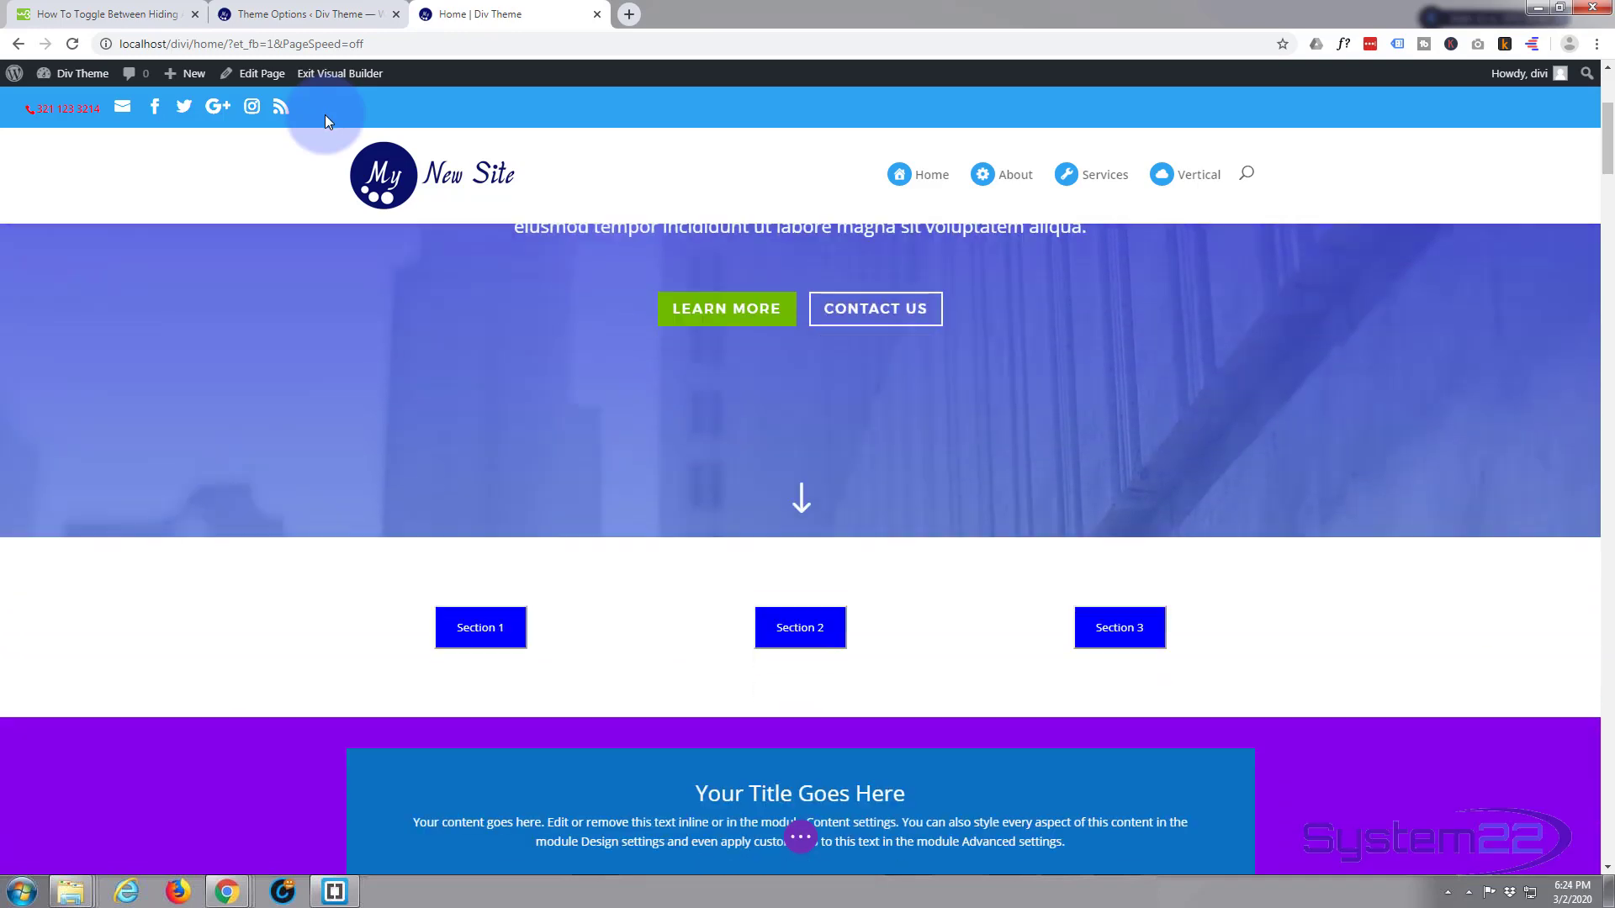
scroll(325, 116, up, 2)
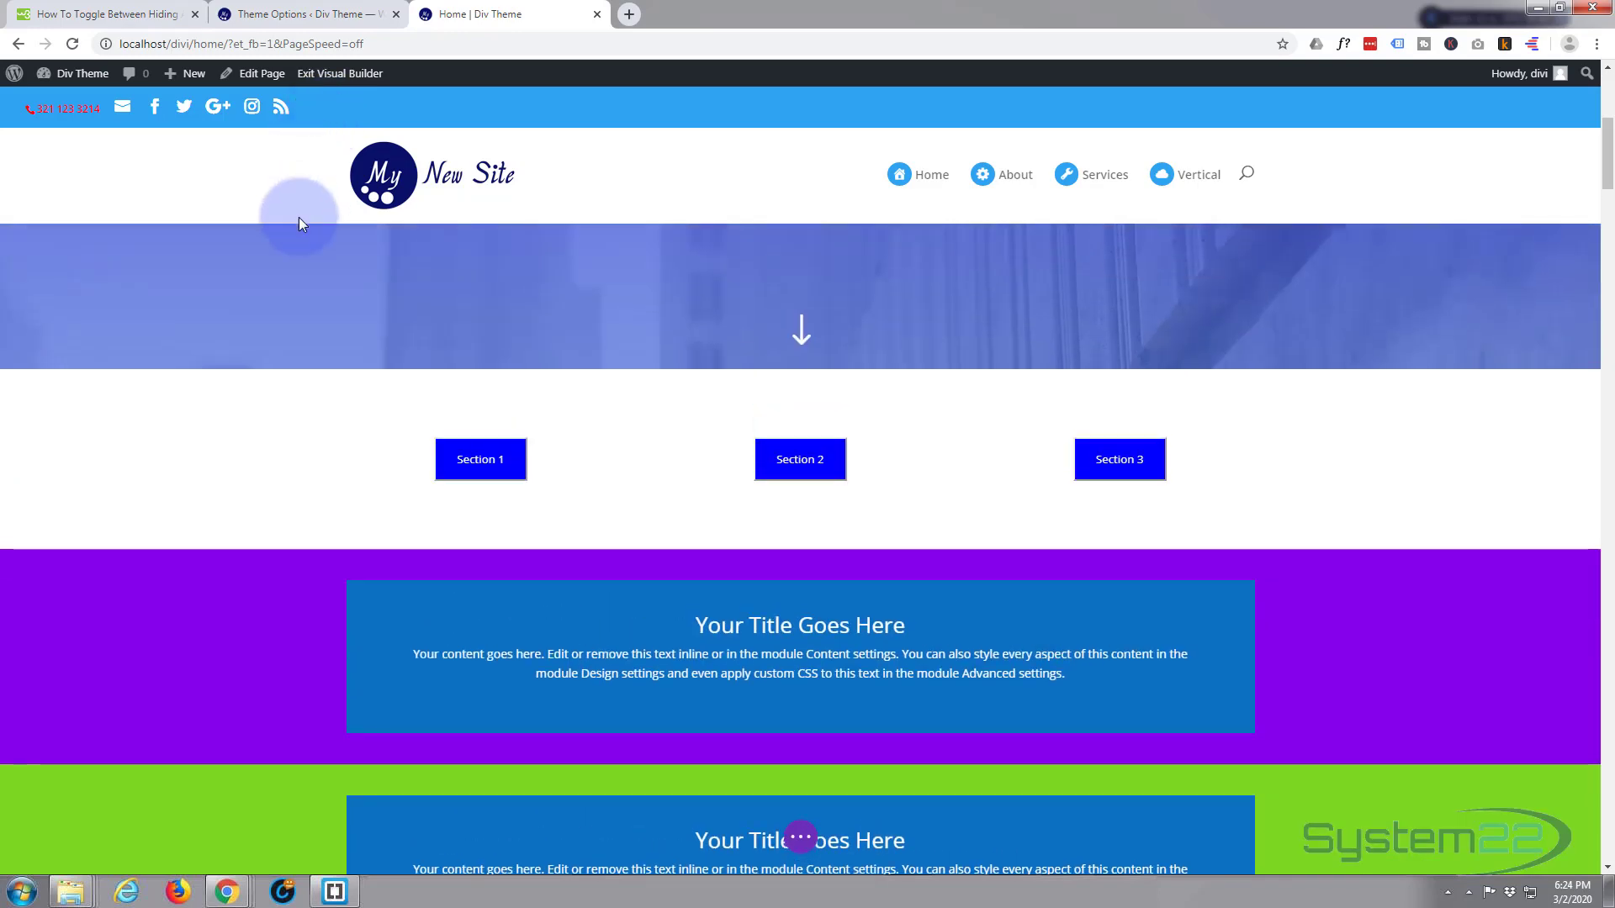
mouse_move(428, 465)
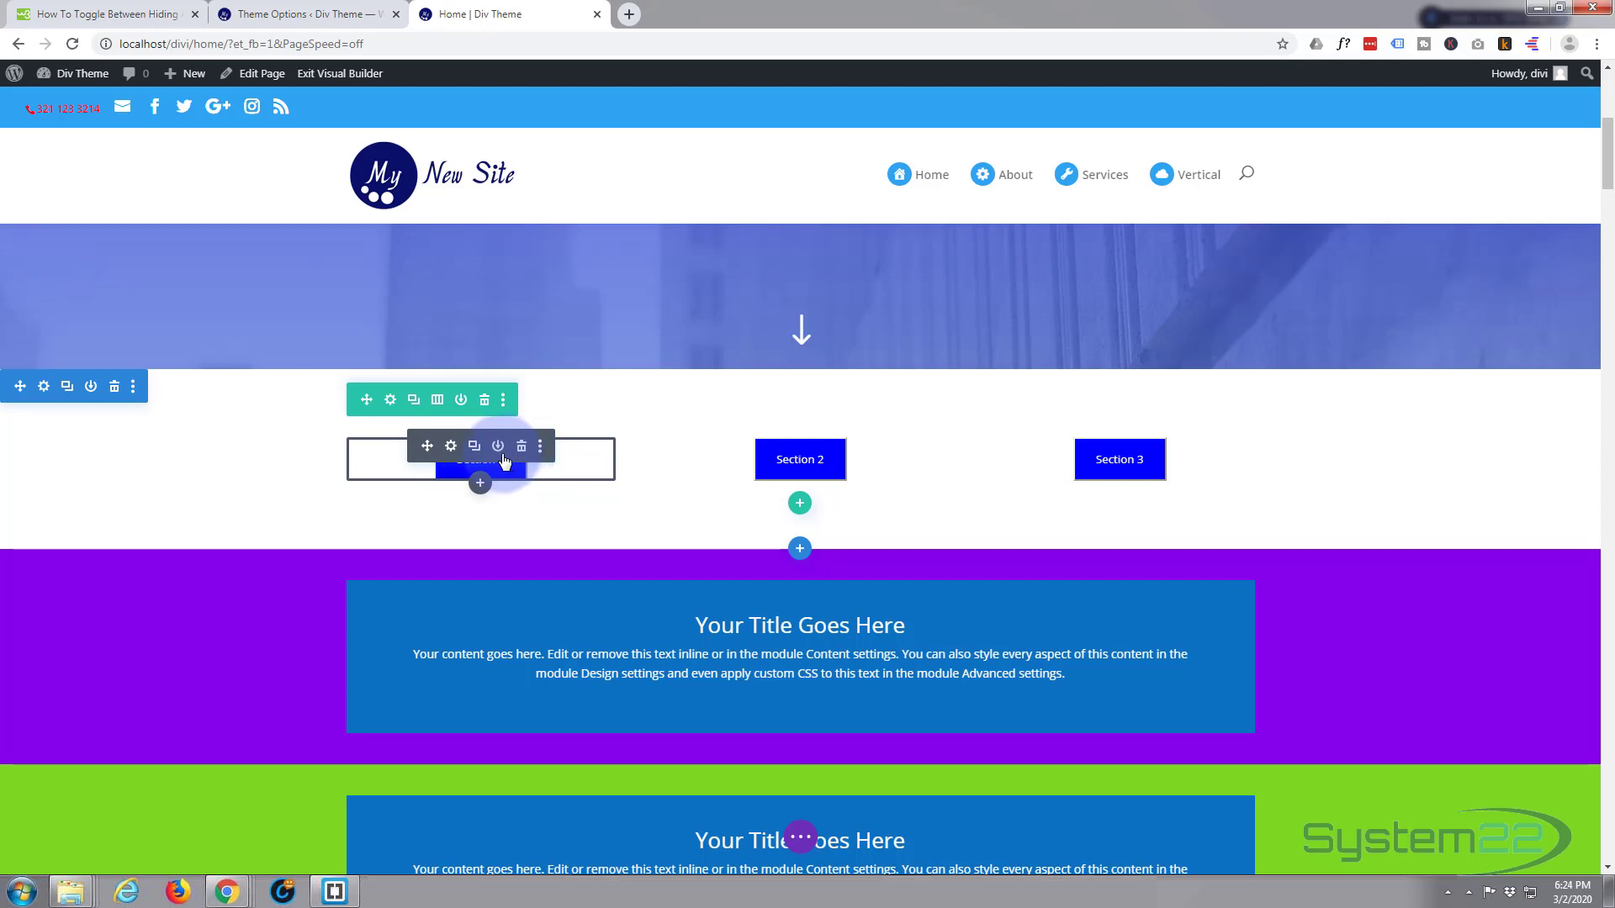
click(486, 401)
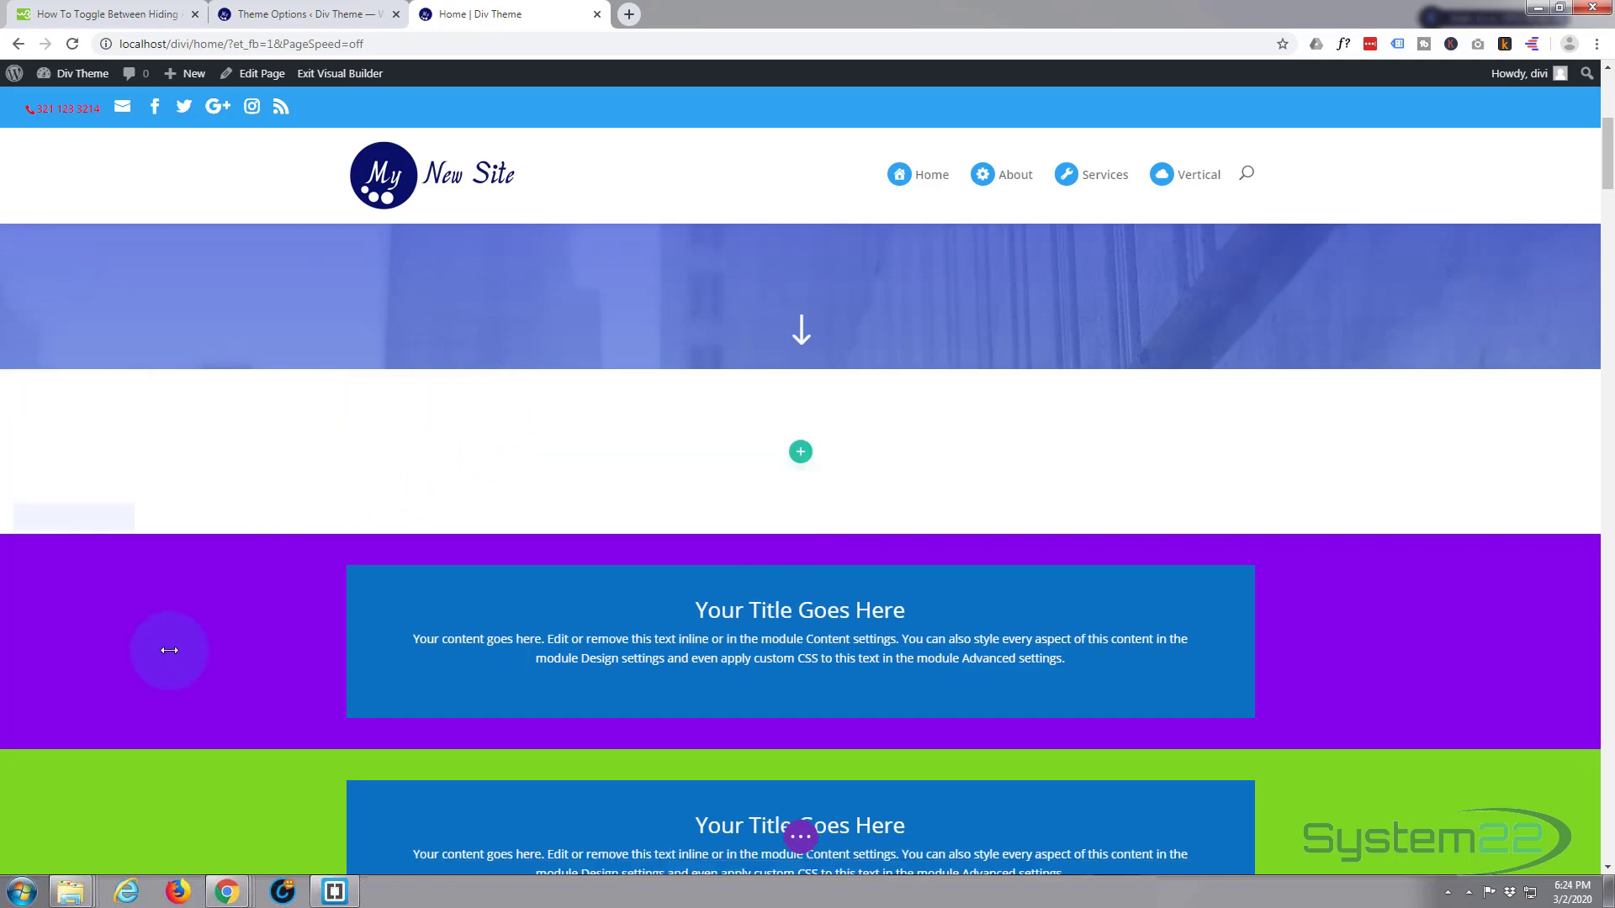
scroll(171, 649, down, 3)
scroll(175, 648, down, 1)
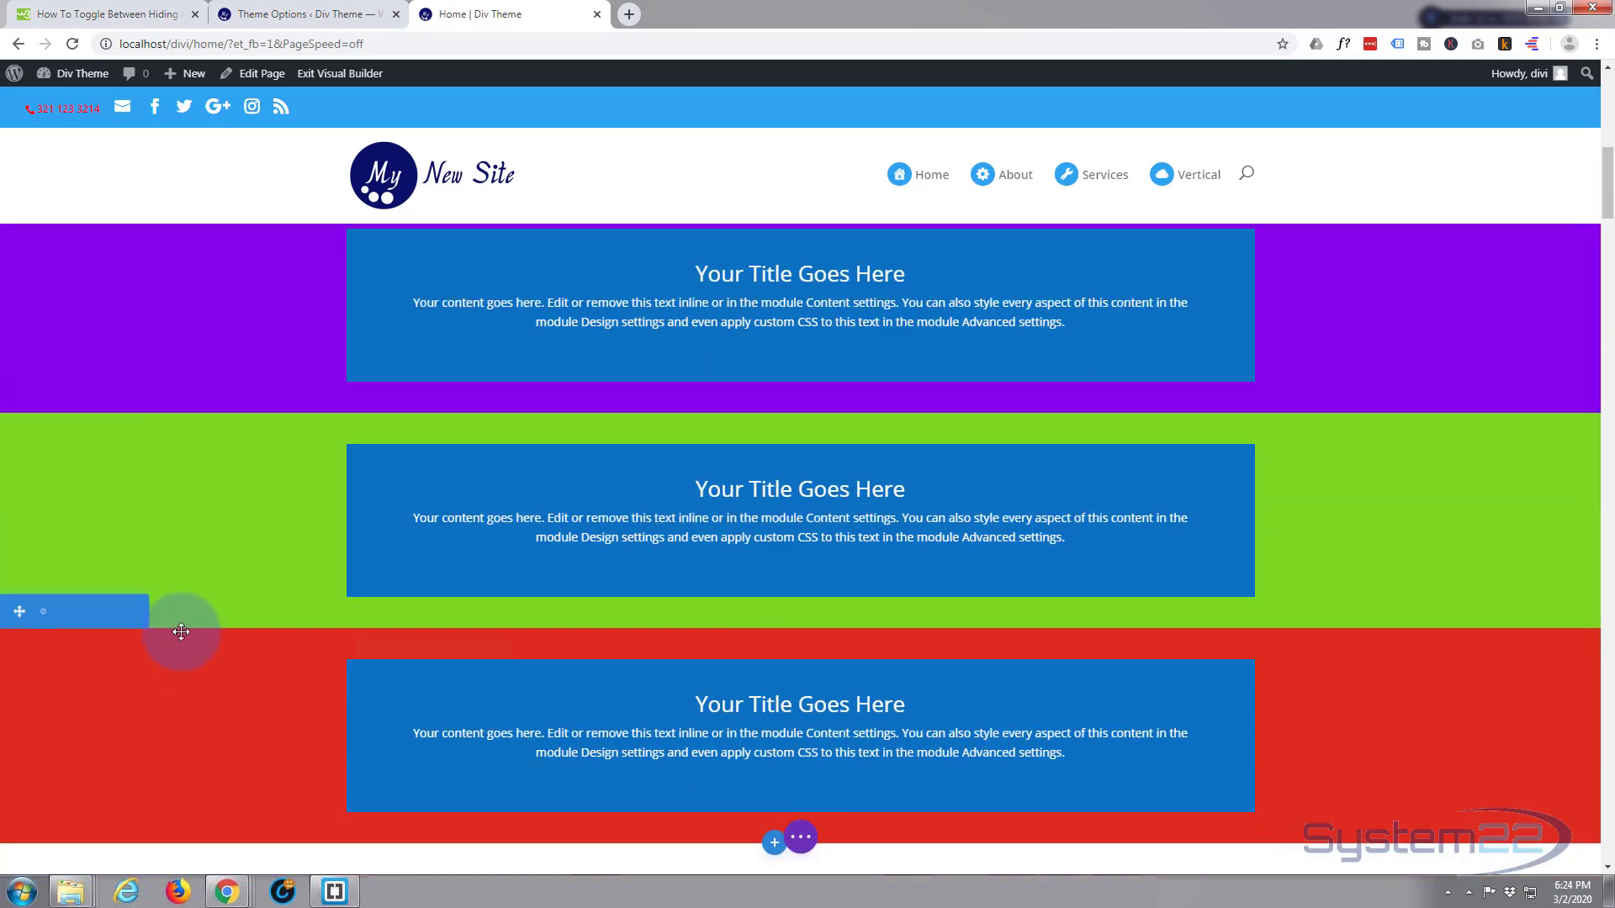
scroll(166, 670, up, 1)
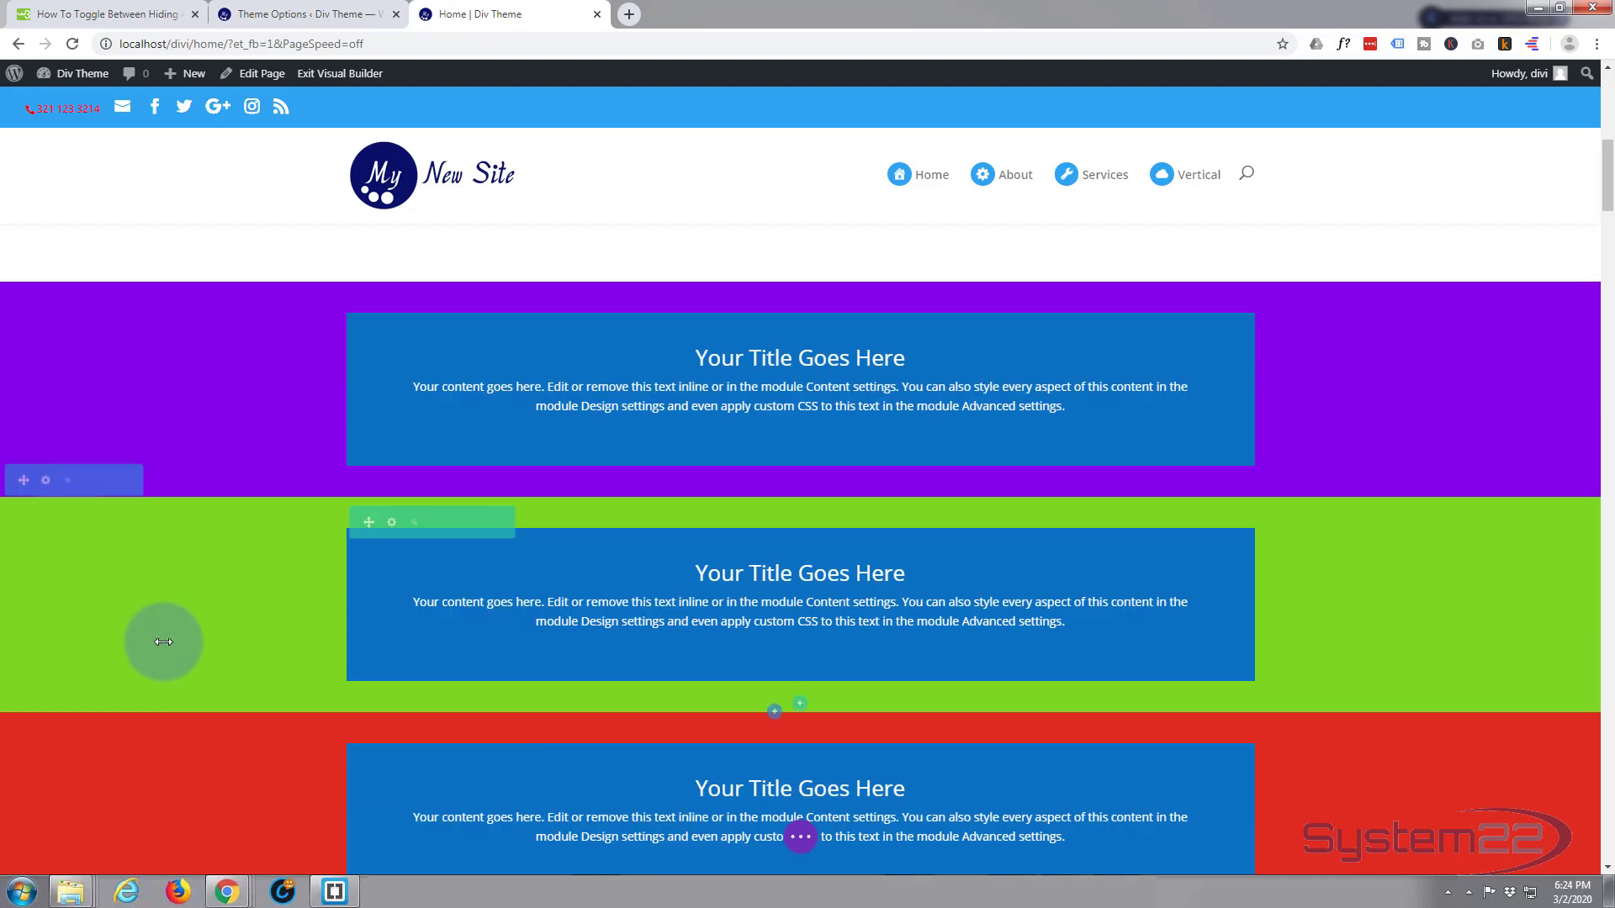
scroll(181, 433, up, 1)
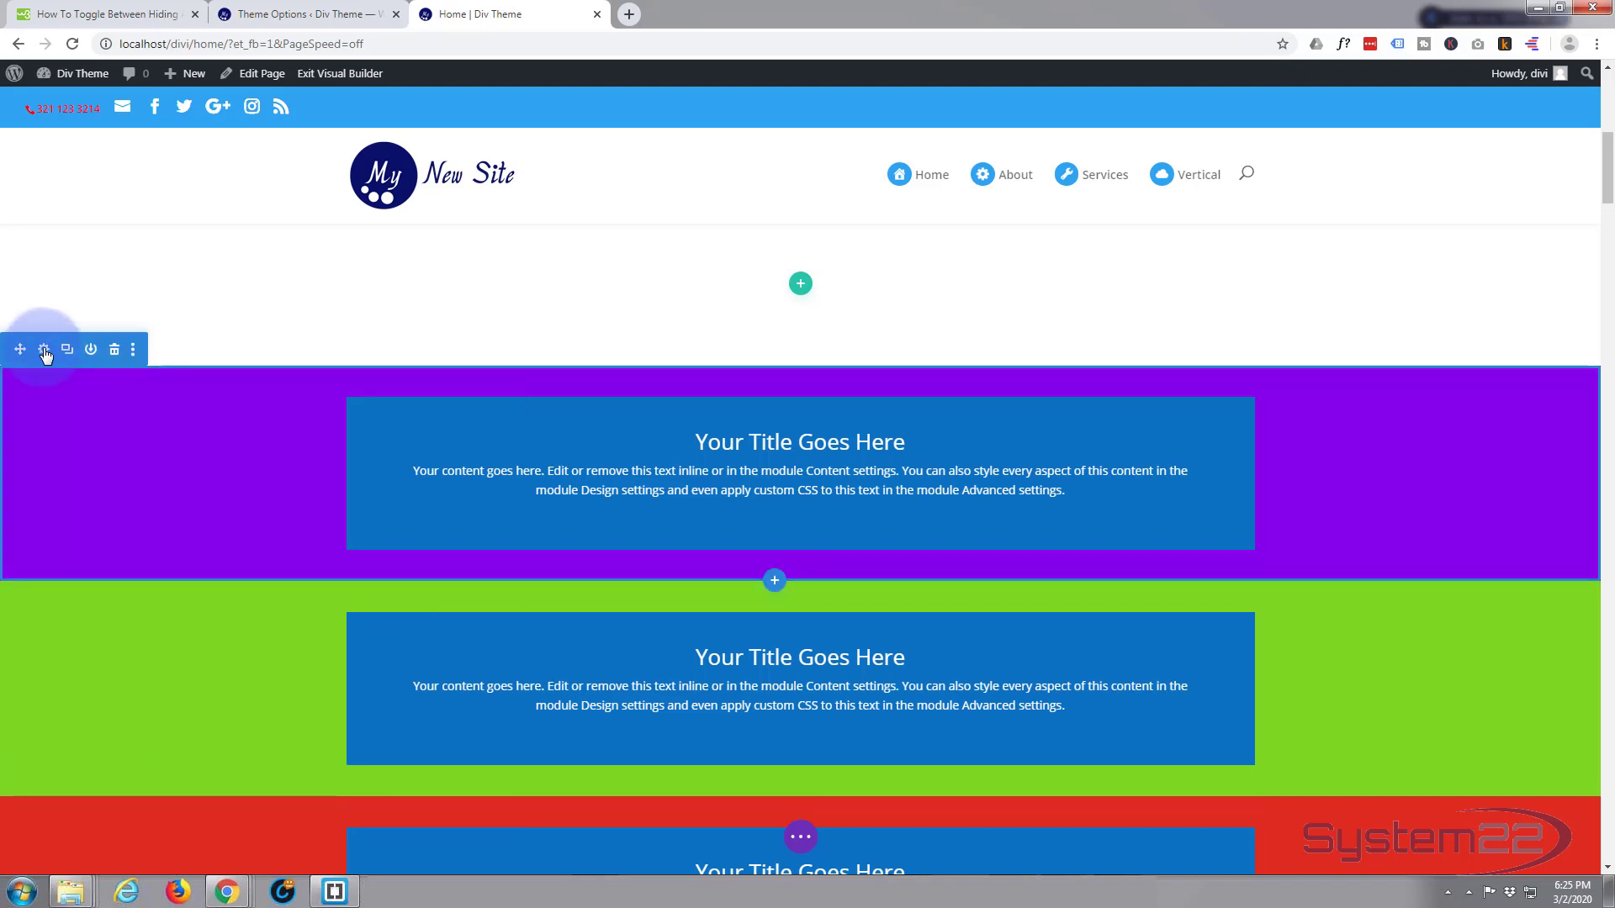
- Check the purple section's CSS ID (sec1) in its Advanced settings and close without changes
click(44, 352)
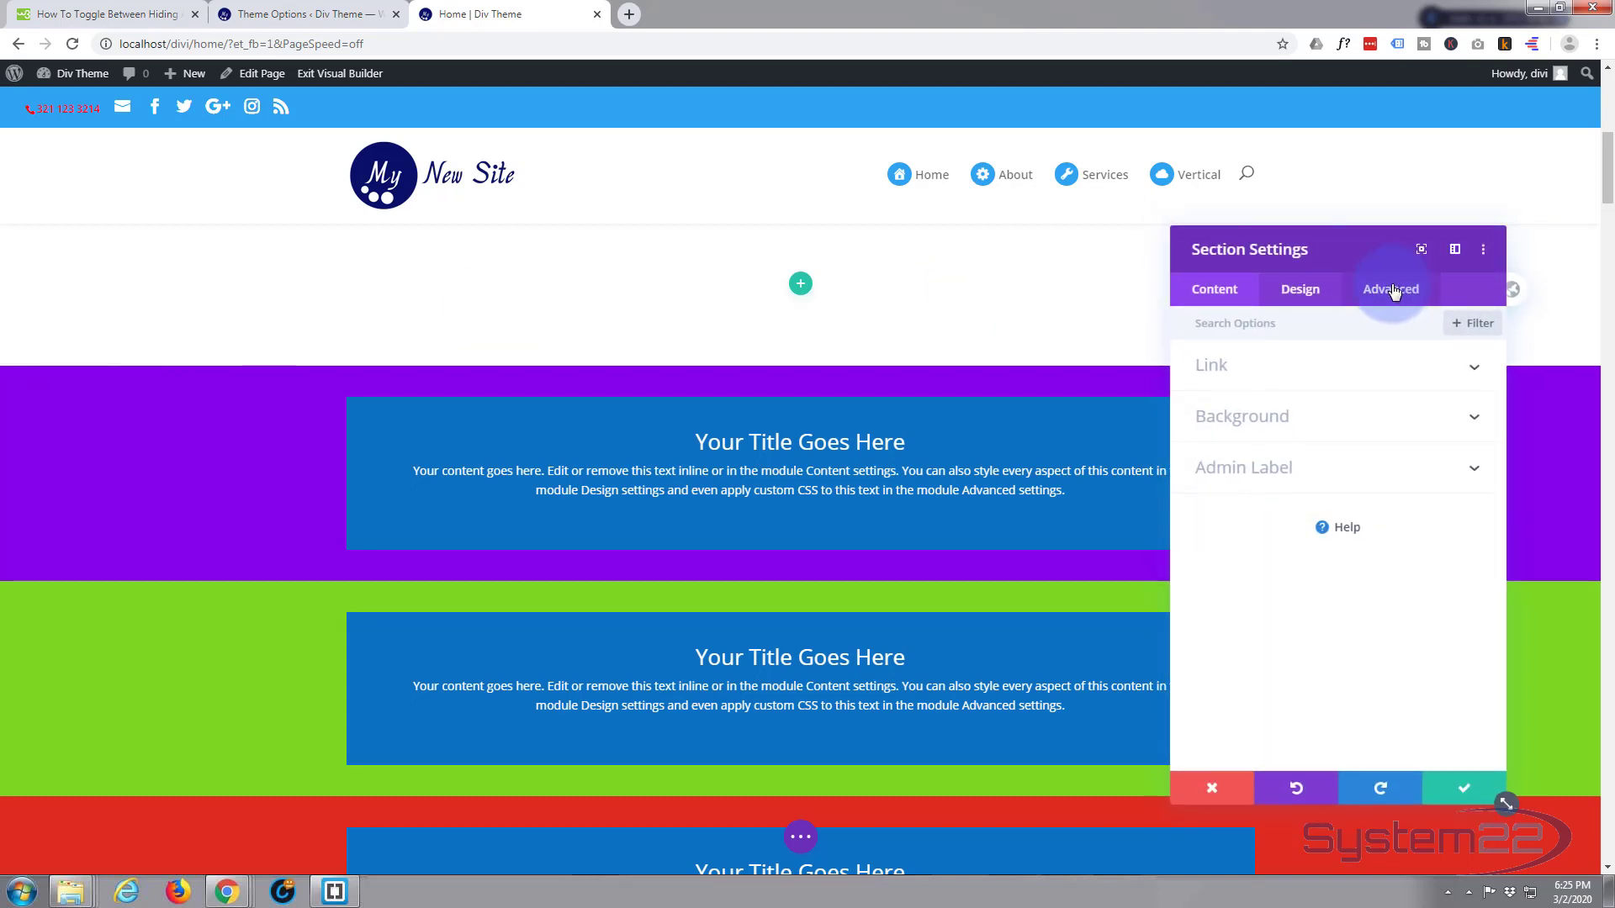
click(1409, 290)
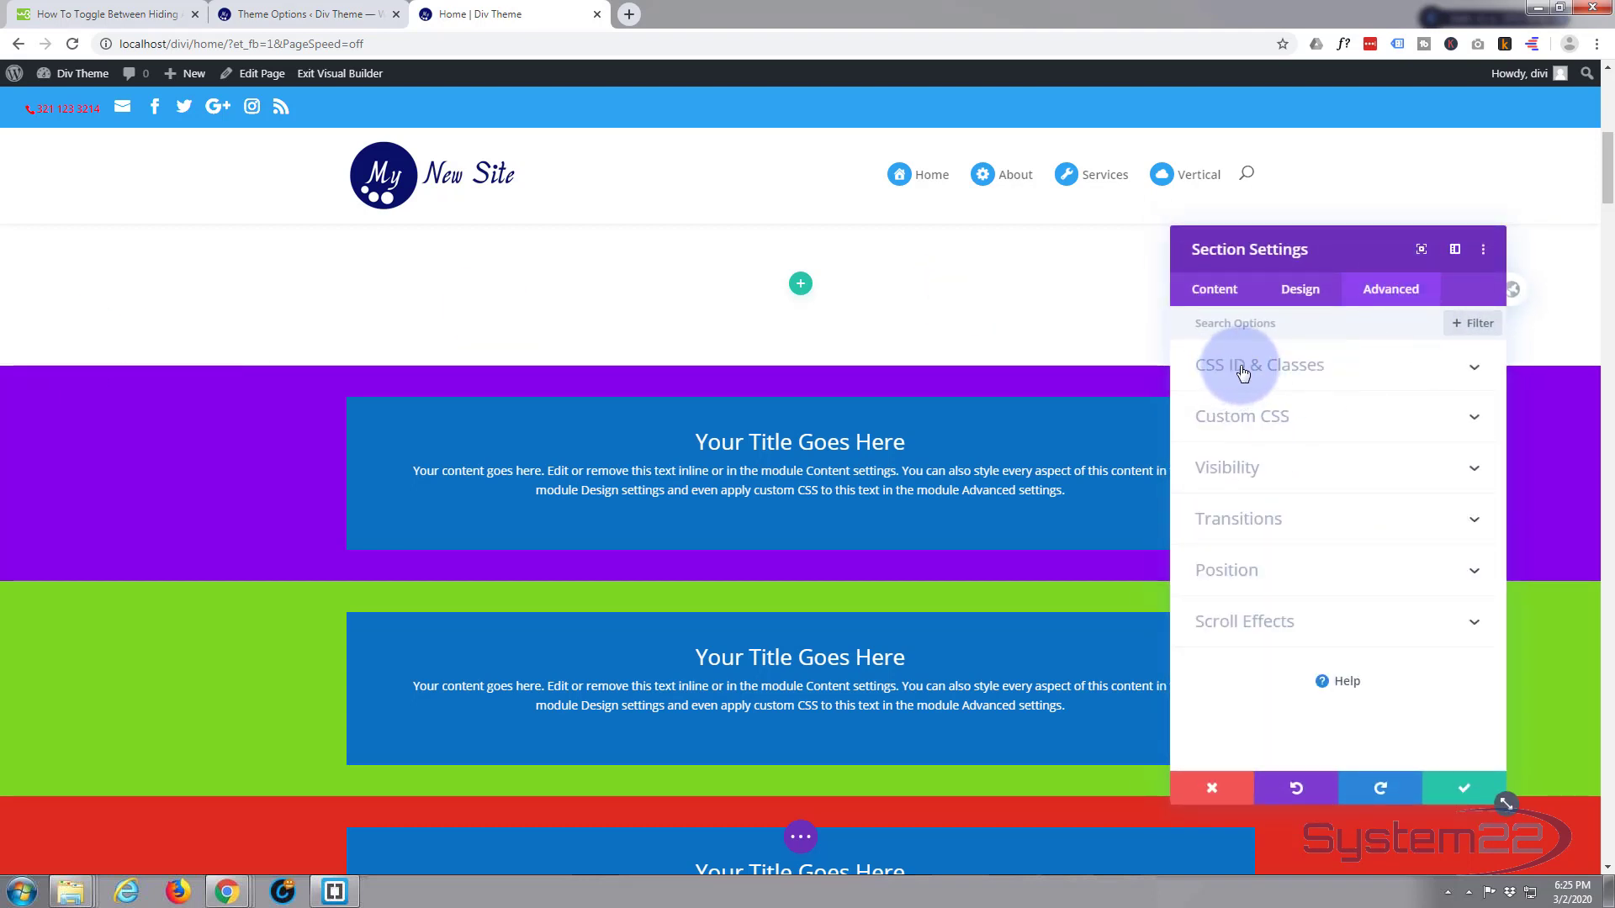
click(1356, 370)
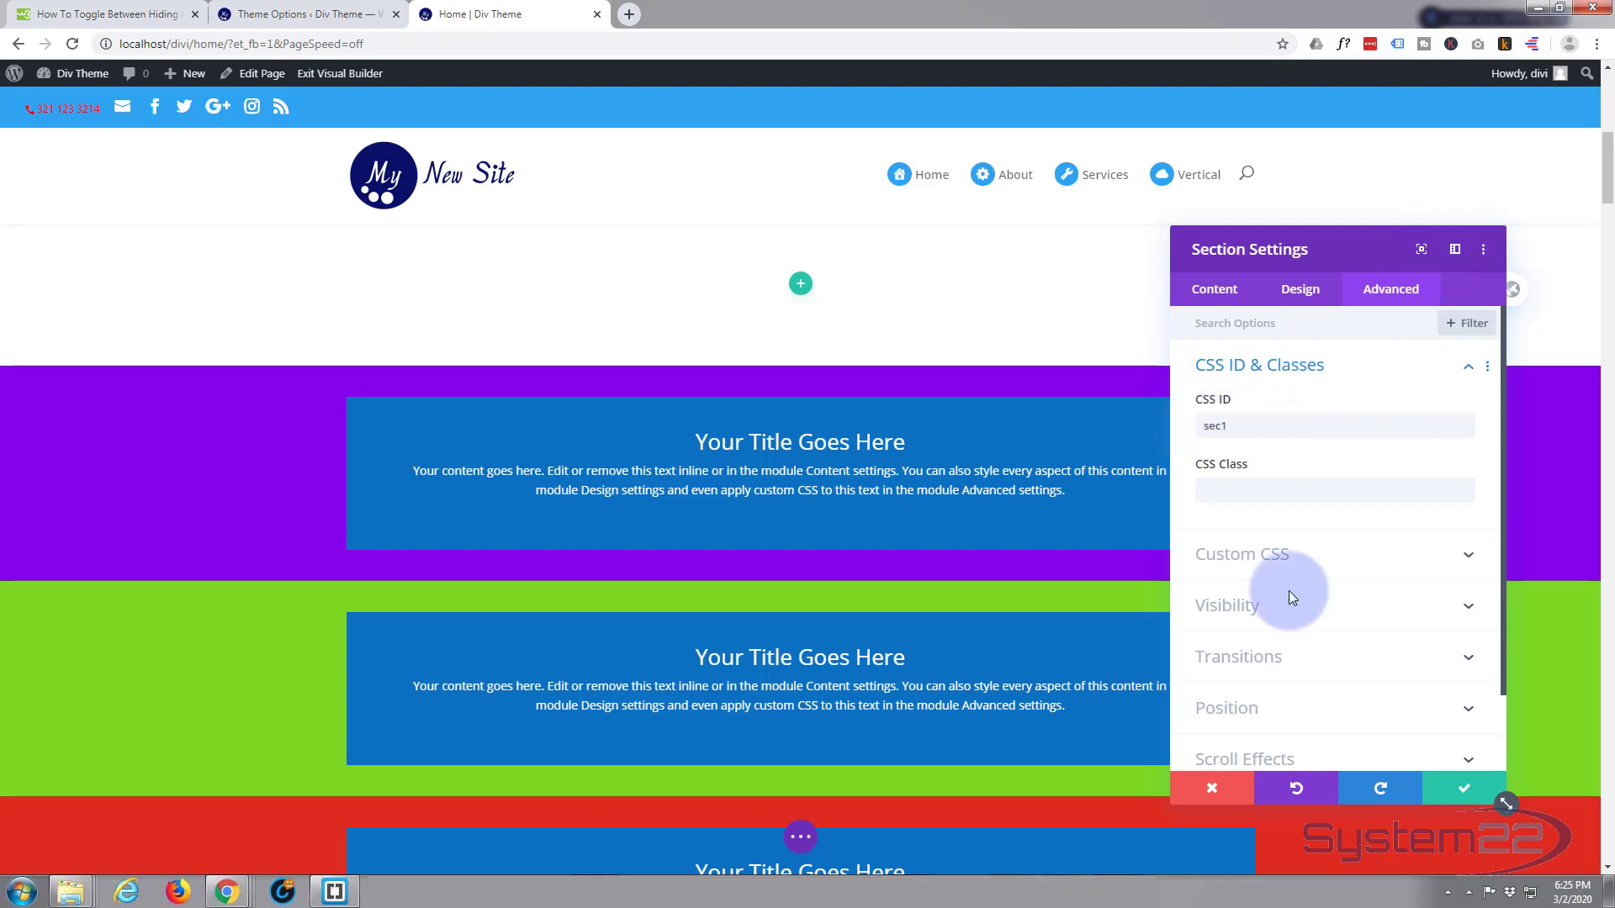
click(1221, 789)
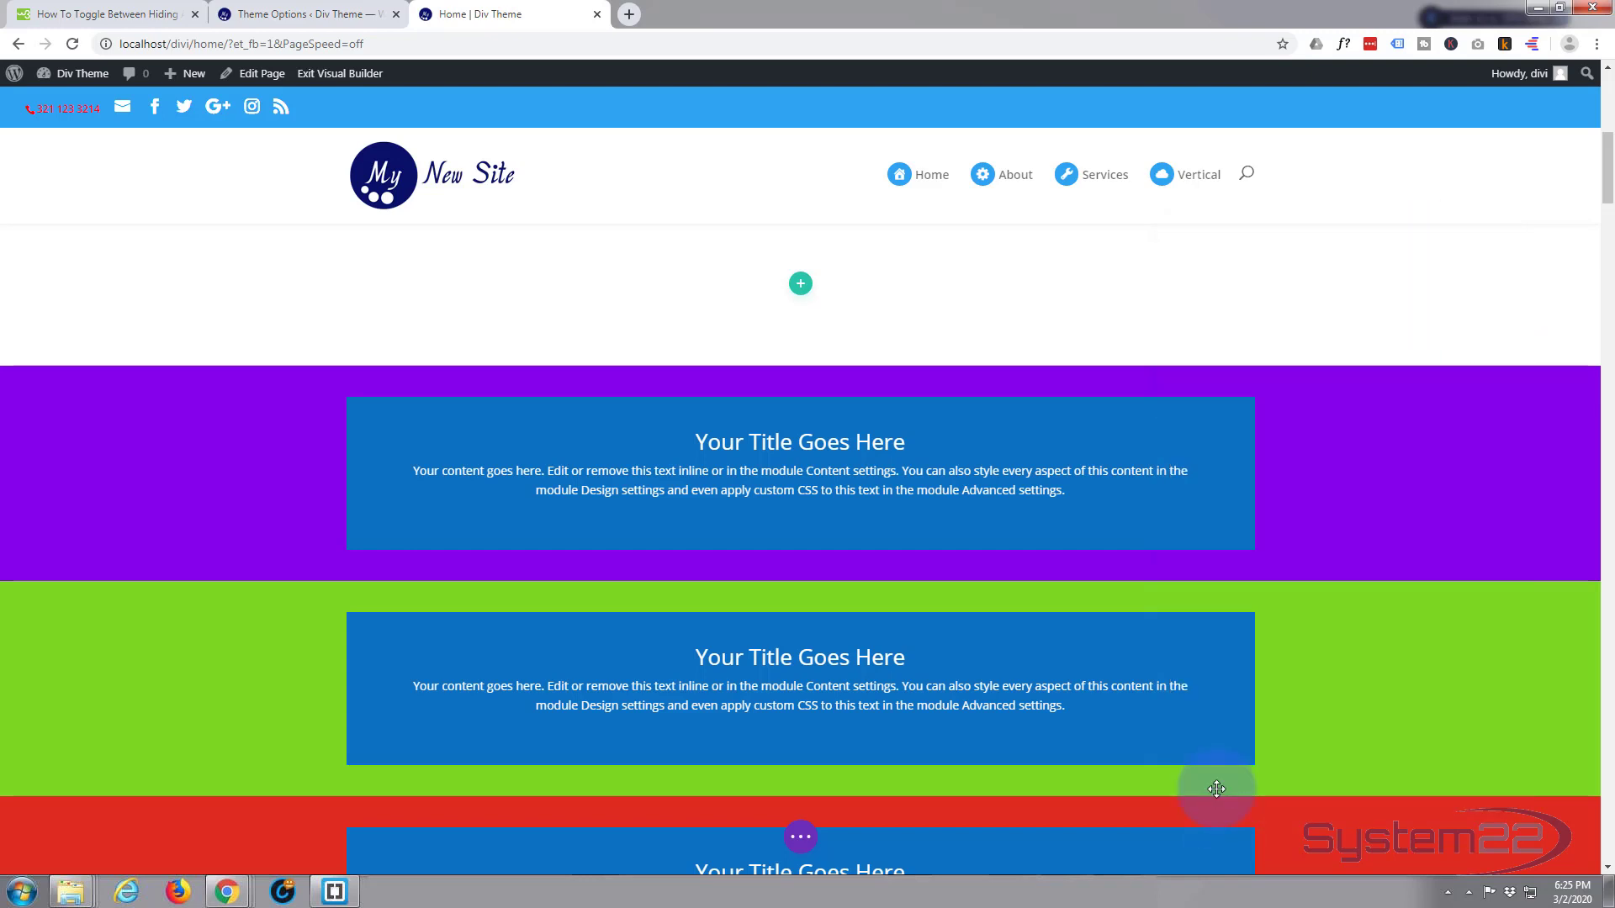
- Check the green section's CSS ID sec2 and close its settings without saving
mouse_move(25, 578)
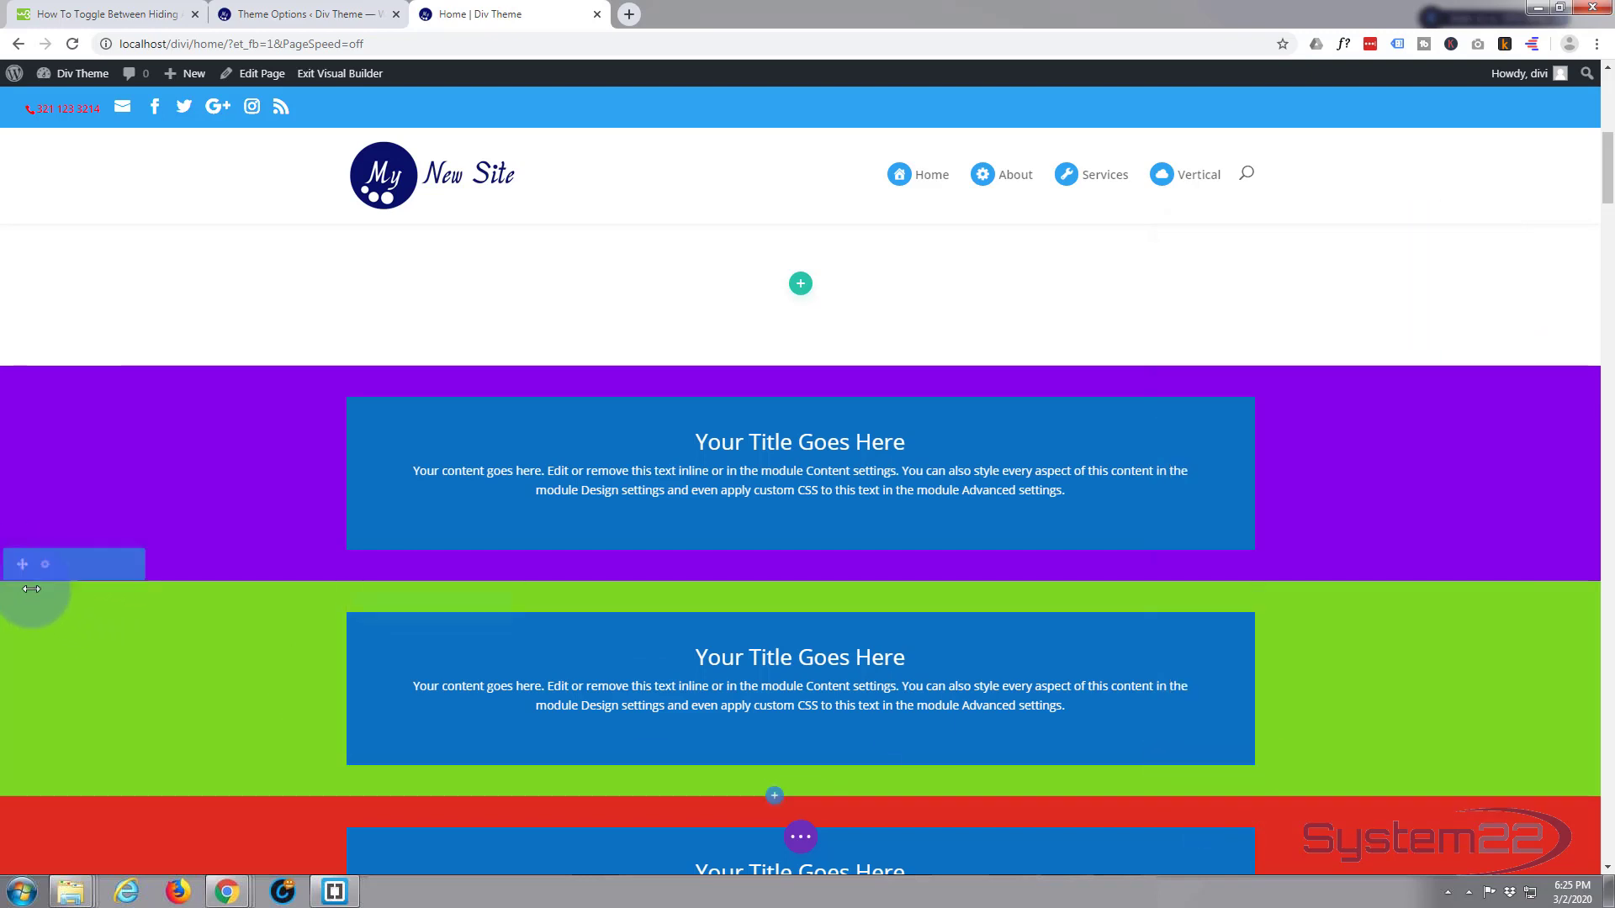
click(44, 567)
click(1386, 291)
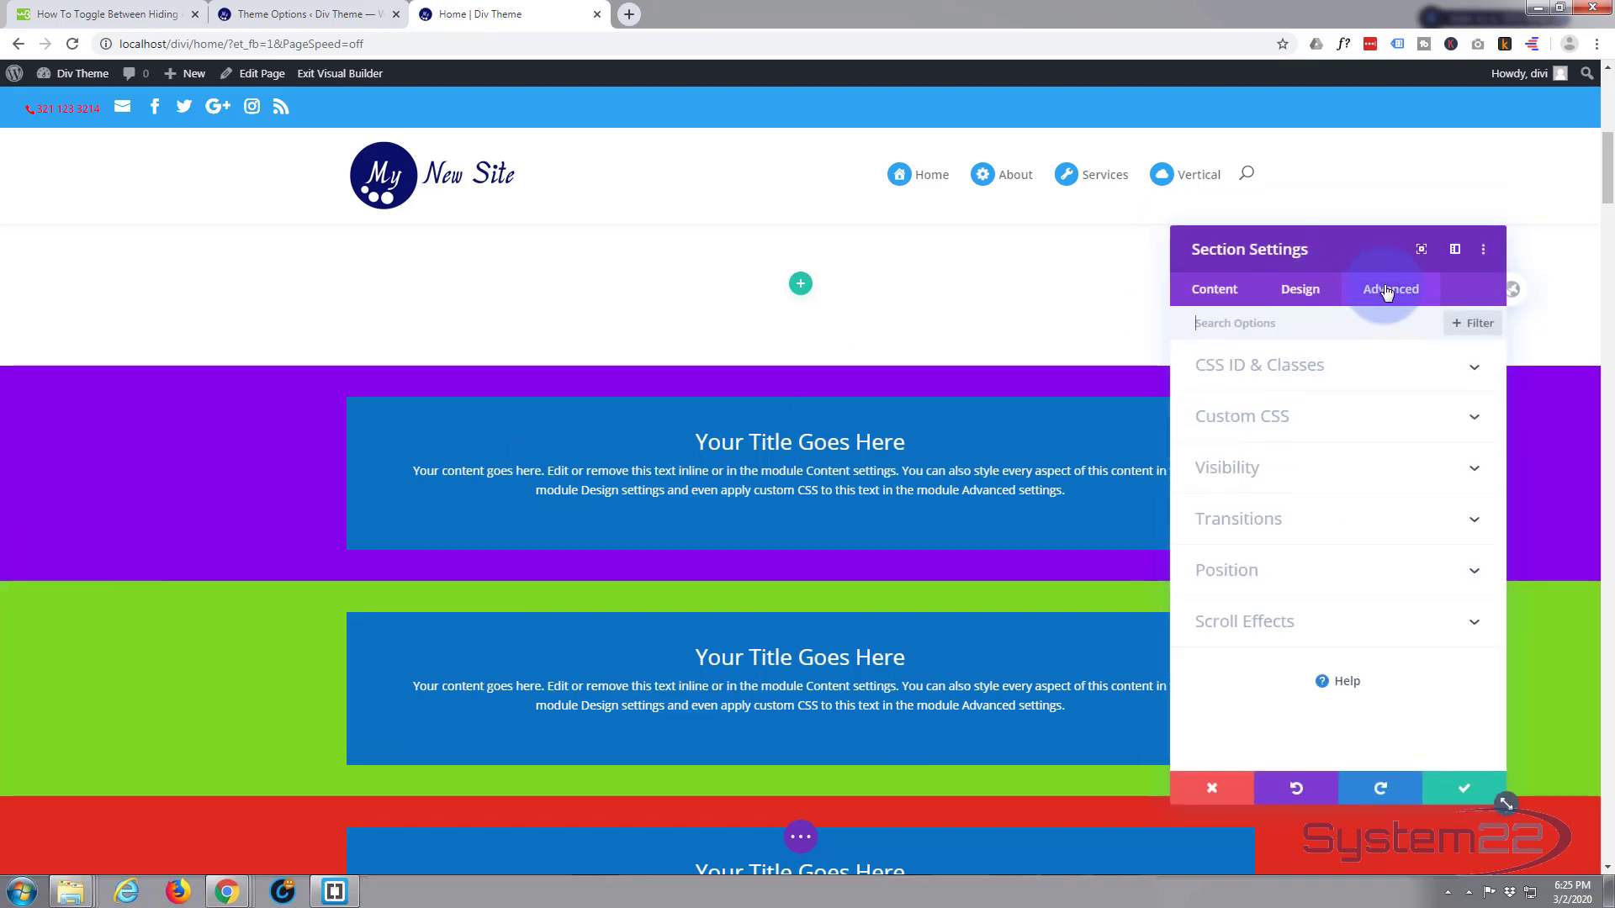
click(1312, 365)
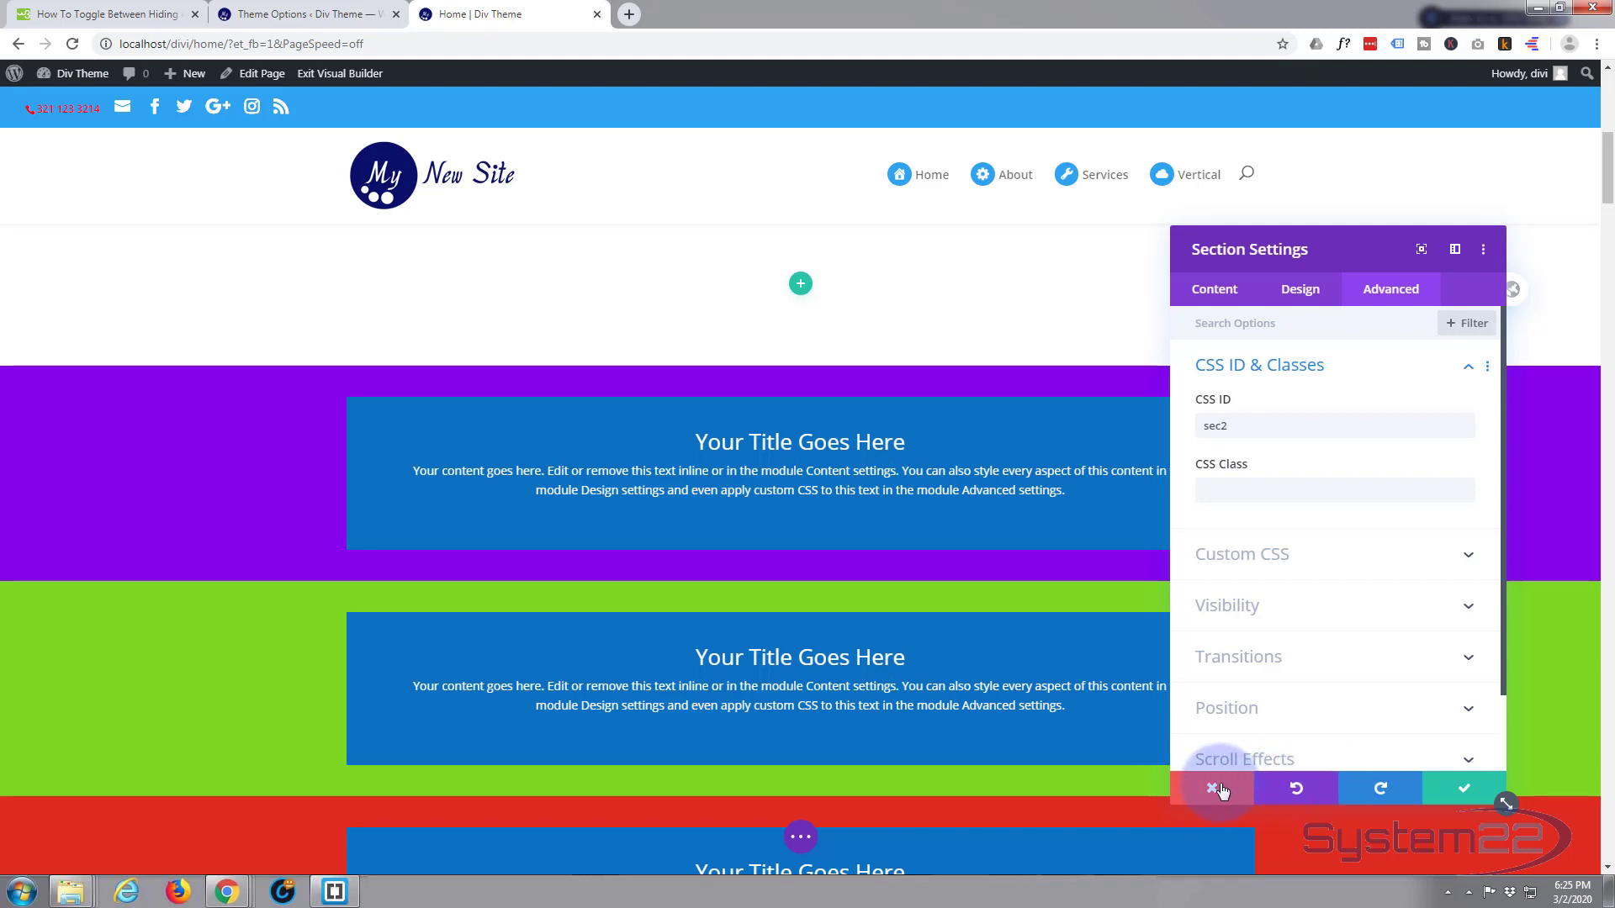
click(1216, 788)
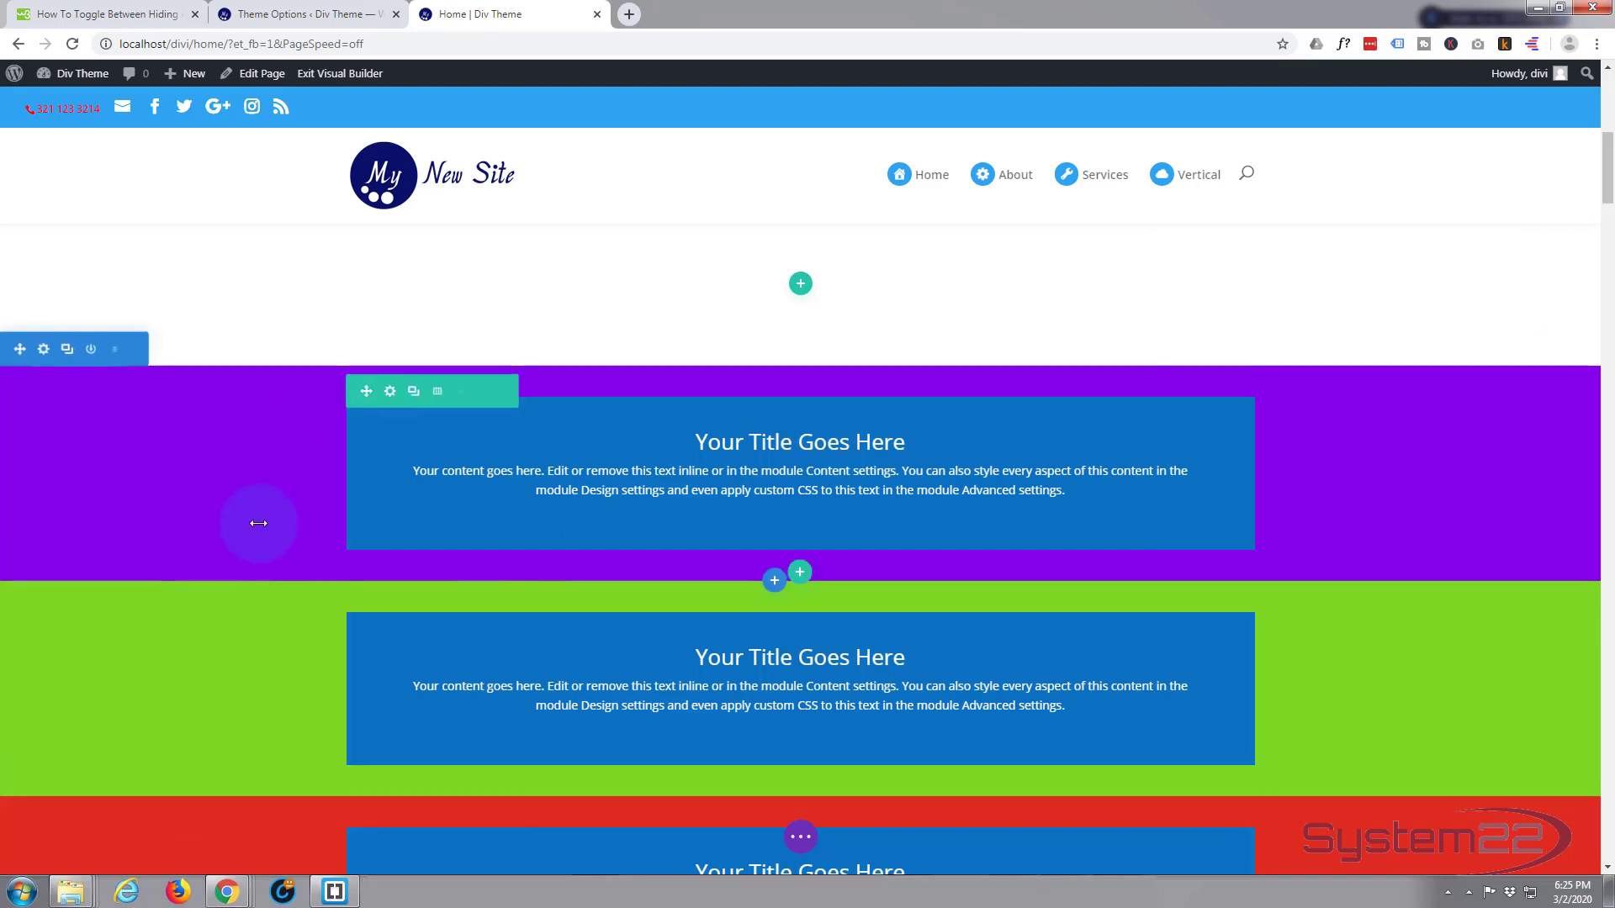
- Insert a three-column row in the empty top section and add a Code module to its first column
scroll(256, 545, up, 1)
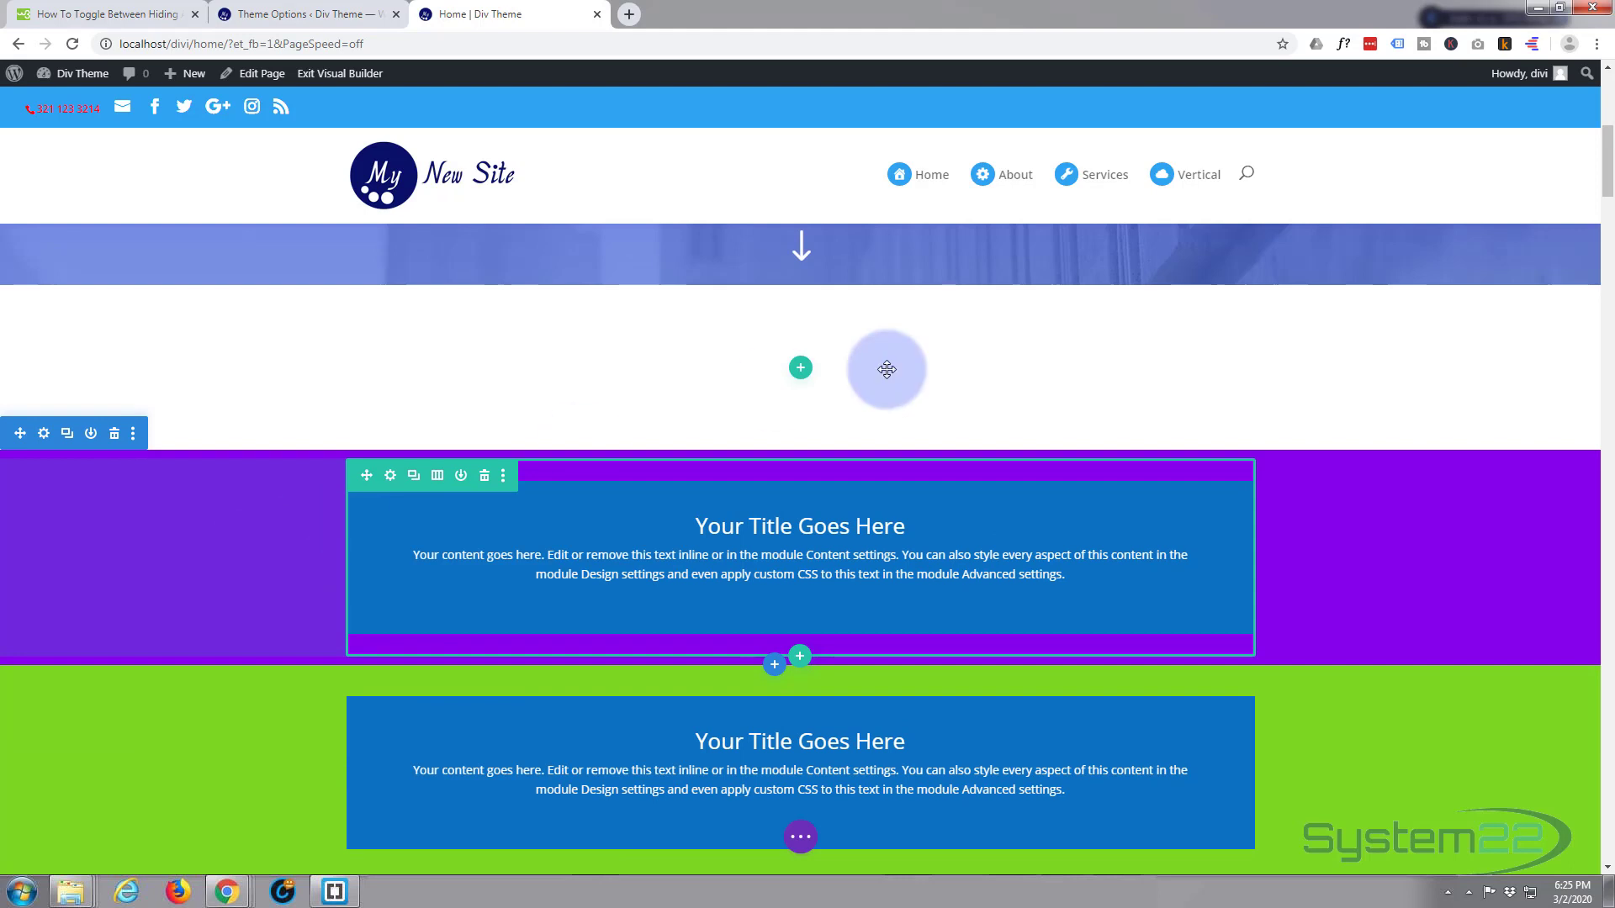
click(801, 370)
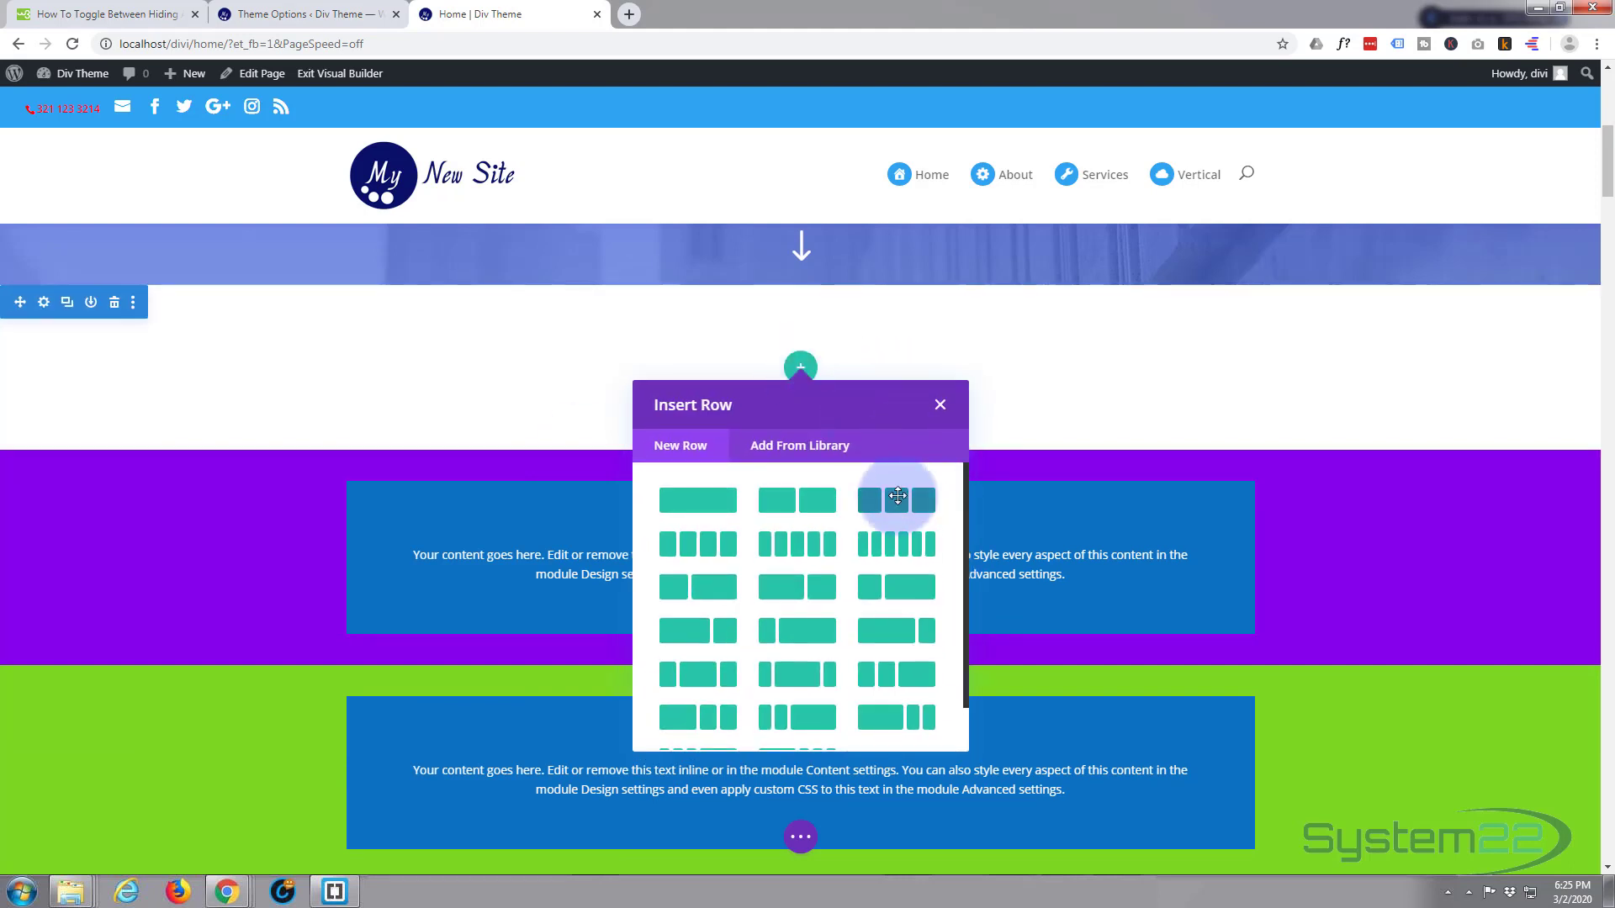
click(897, 496)
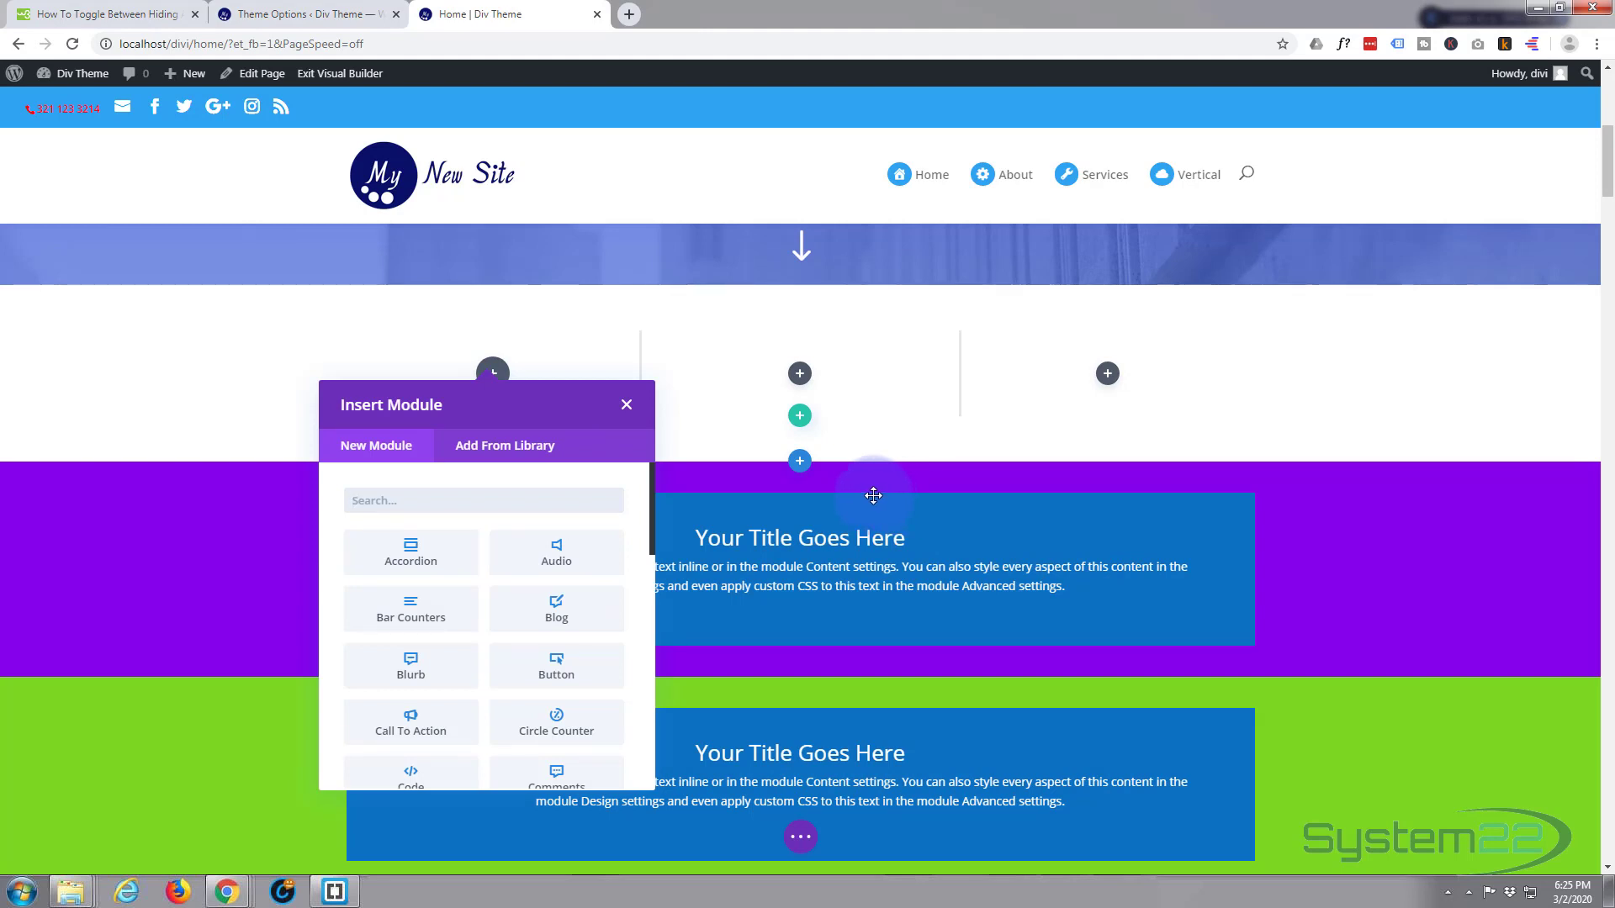
scroll(512, 599, down, 1)
scroll(508, 596, down, 4)
scroll(479, 589, up, 2)
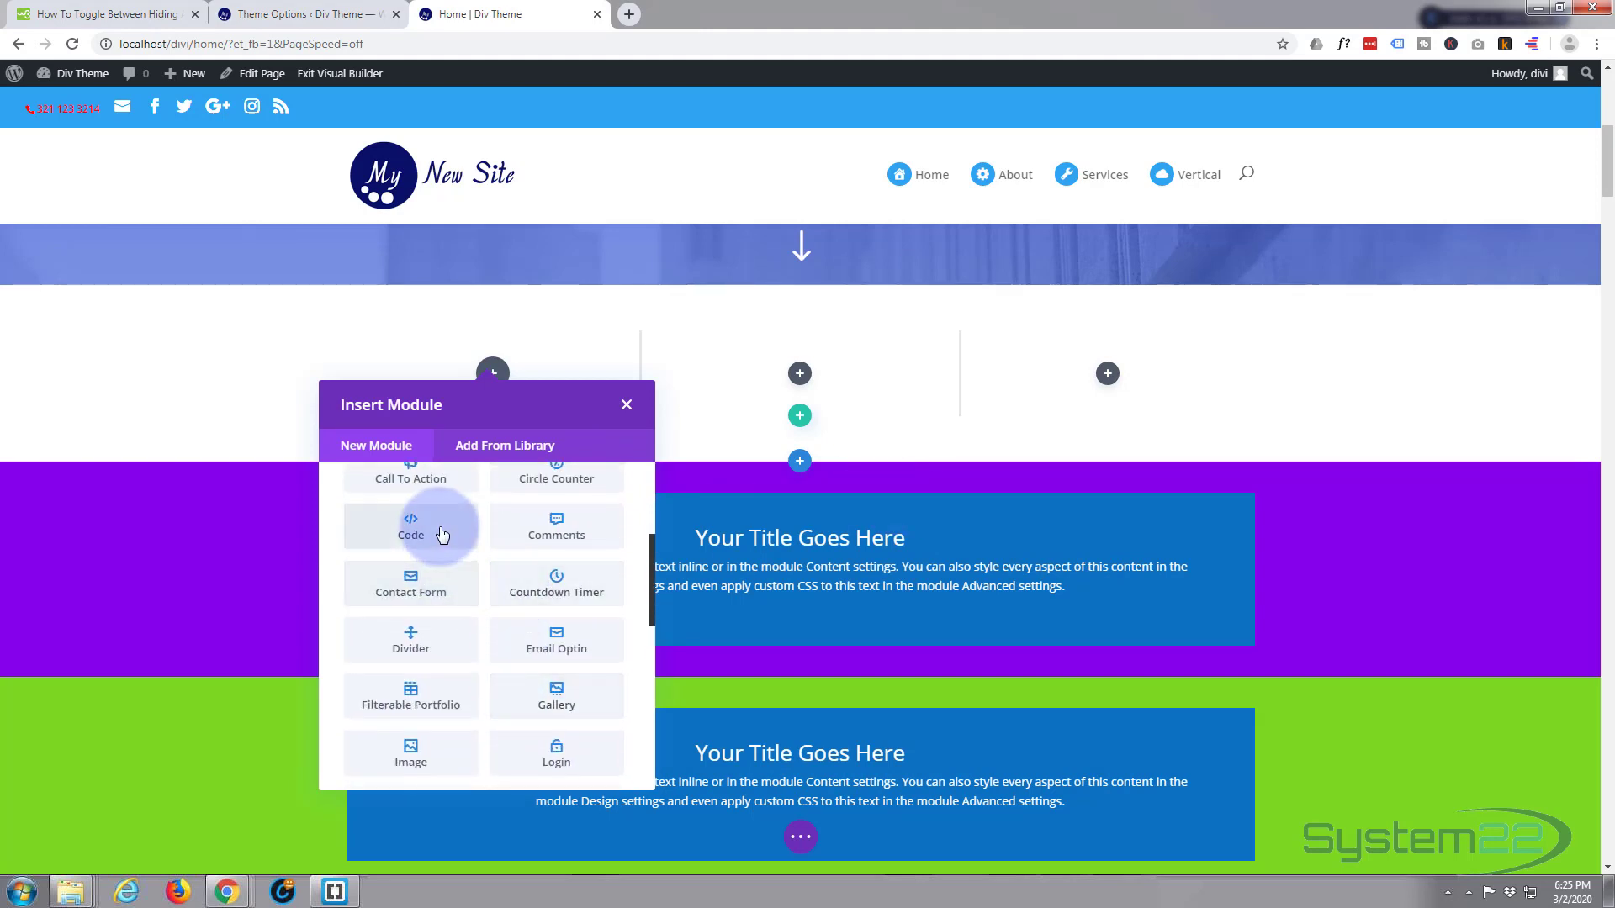
click(436, 533)
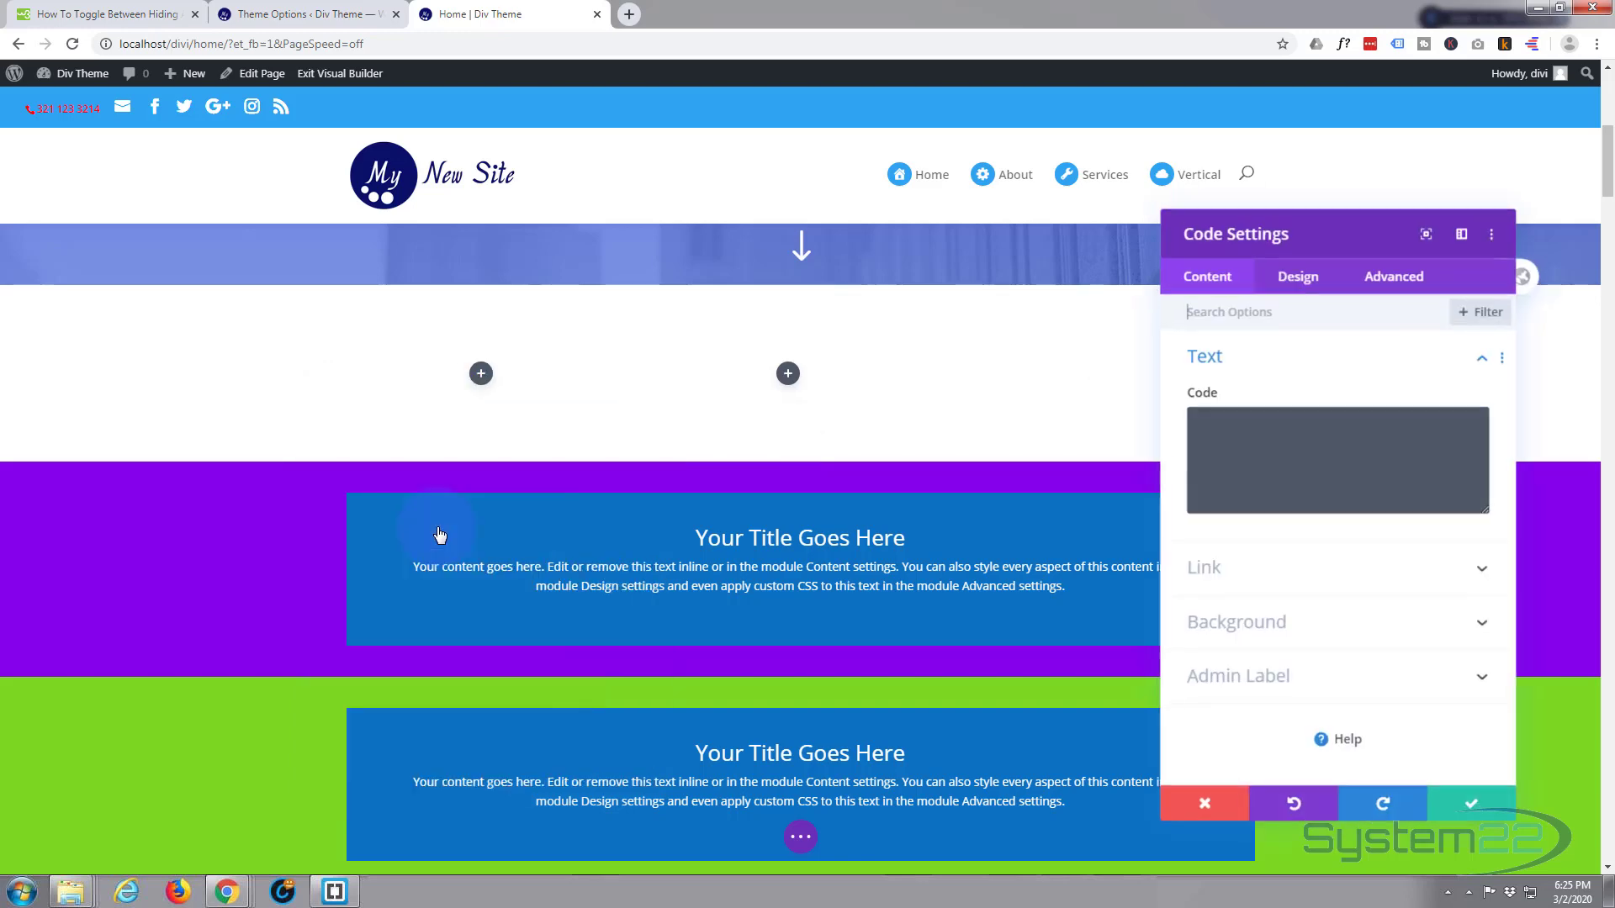
- Copy the W3Schools example button markup and paste it into the Code module
click(118, 14)
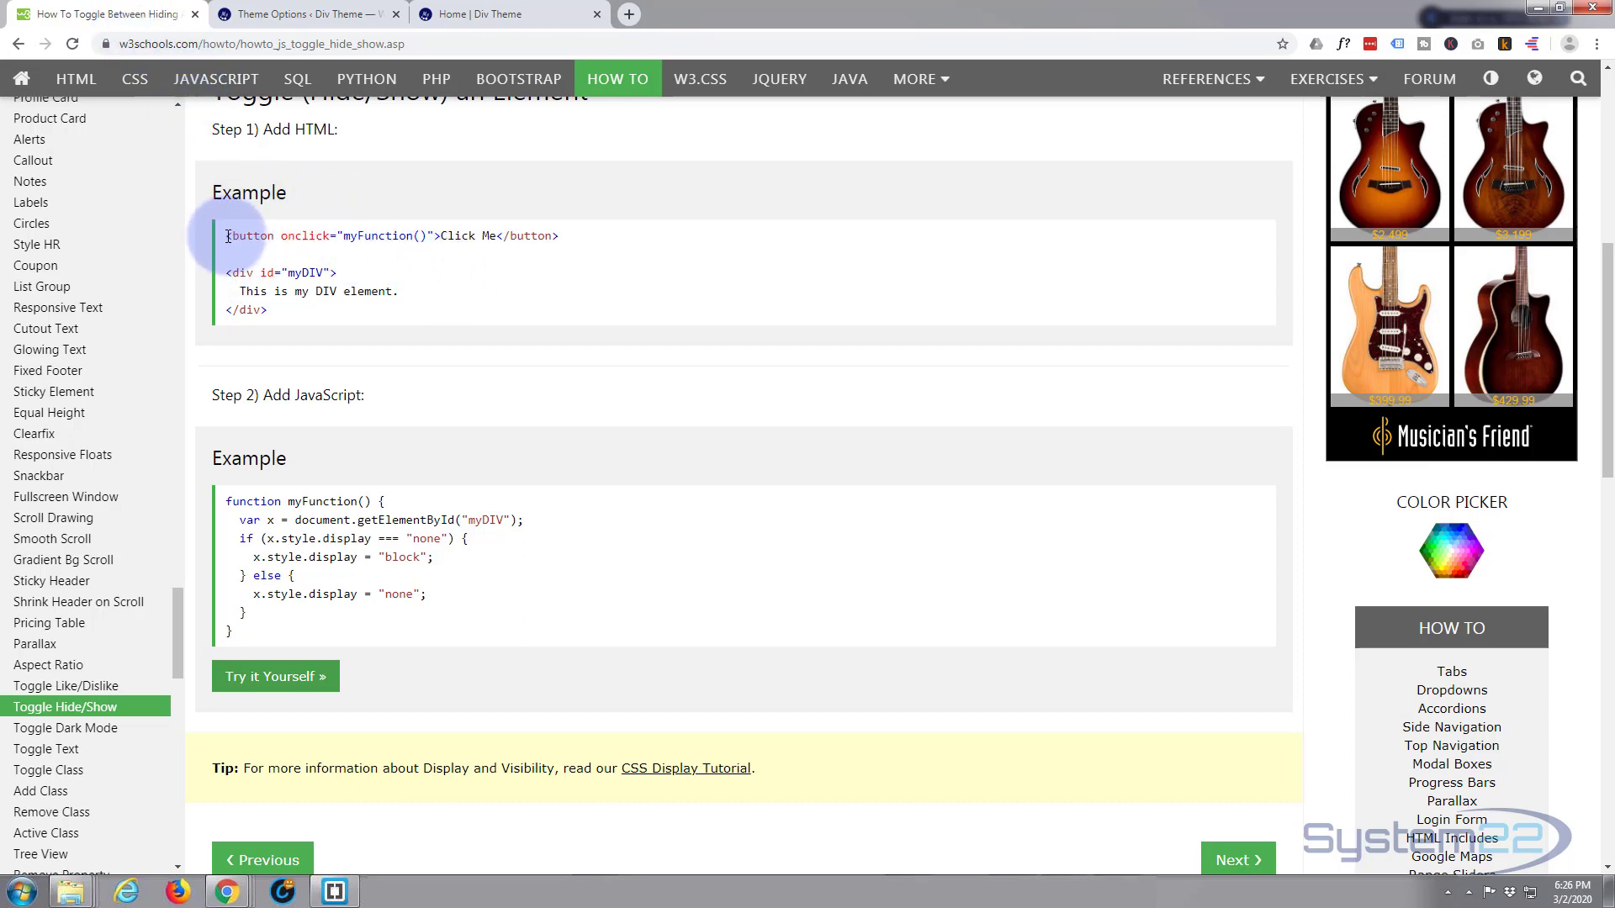
drag(227, 235, 579, 243)
key(ctrl+c)
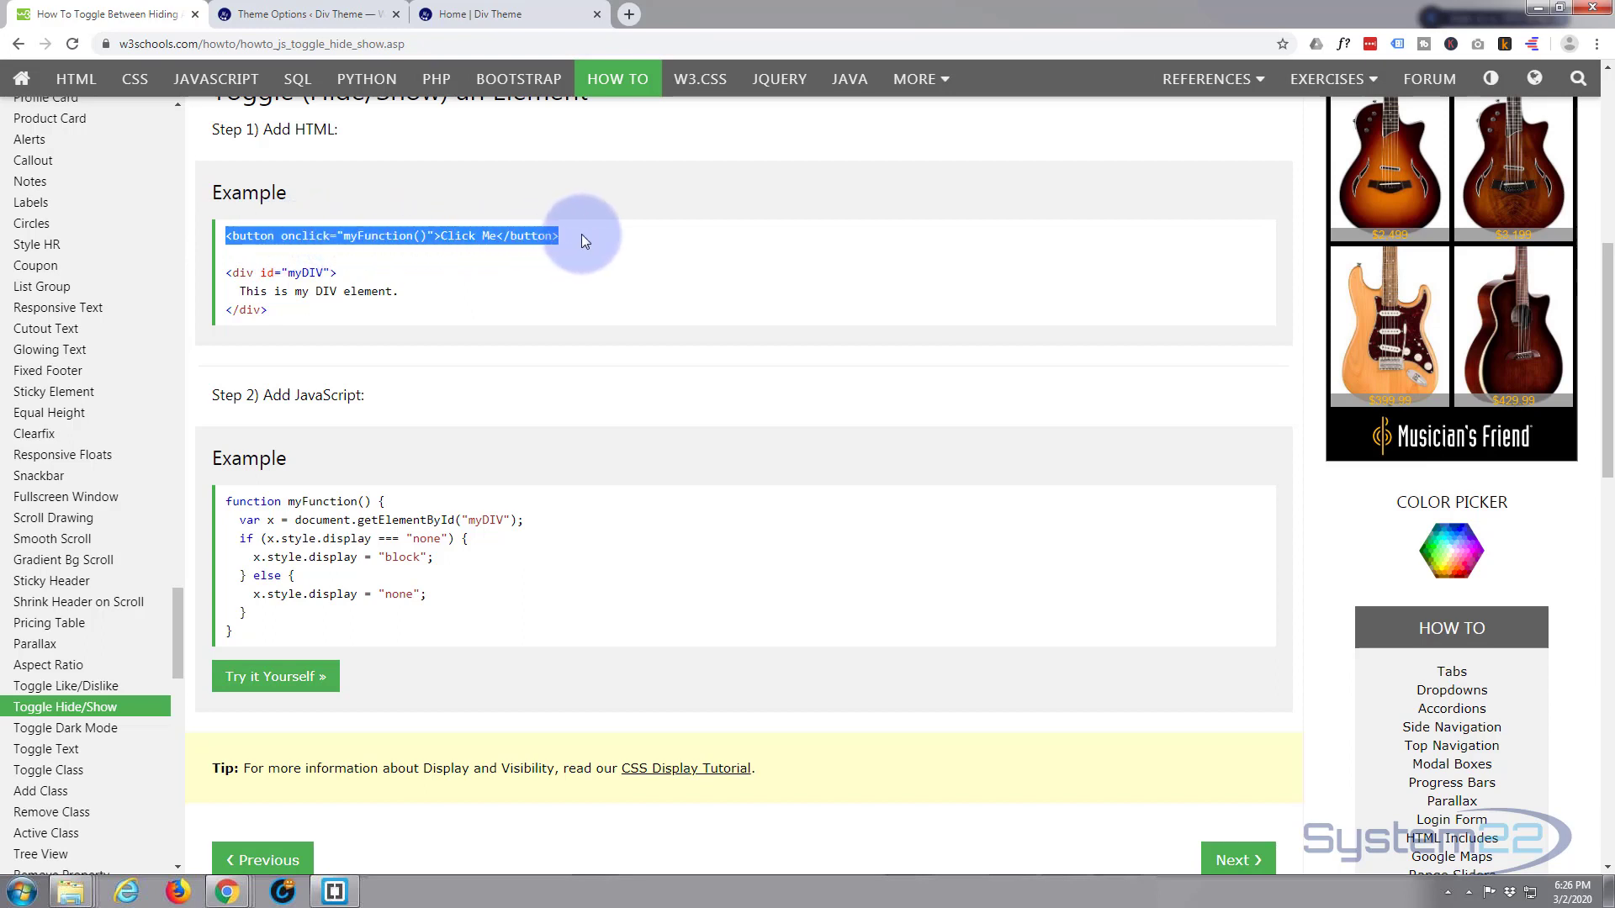
click(299, 15)
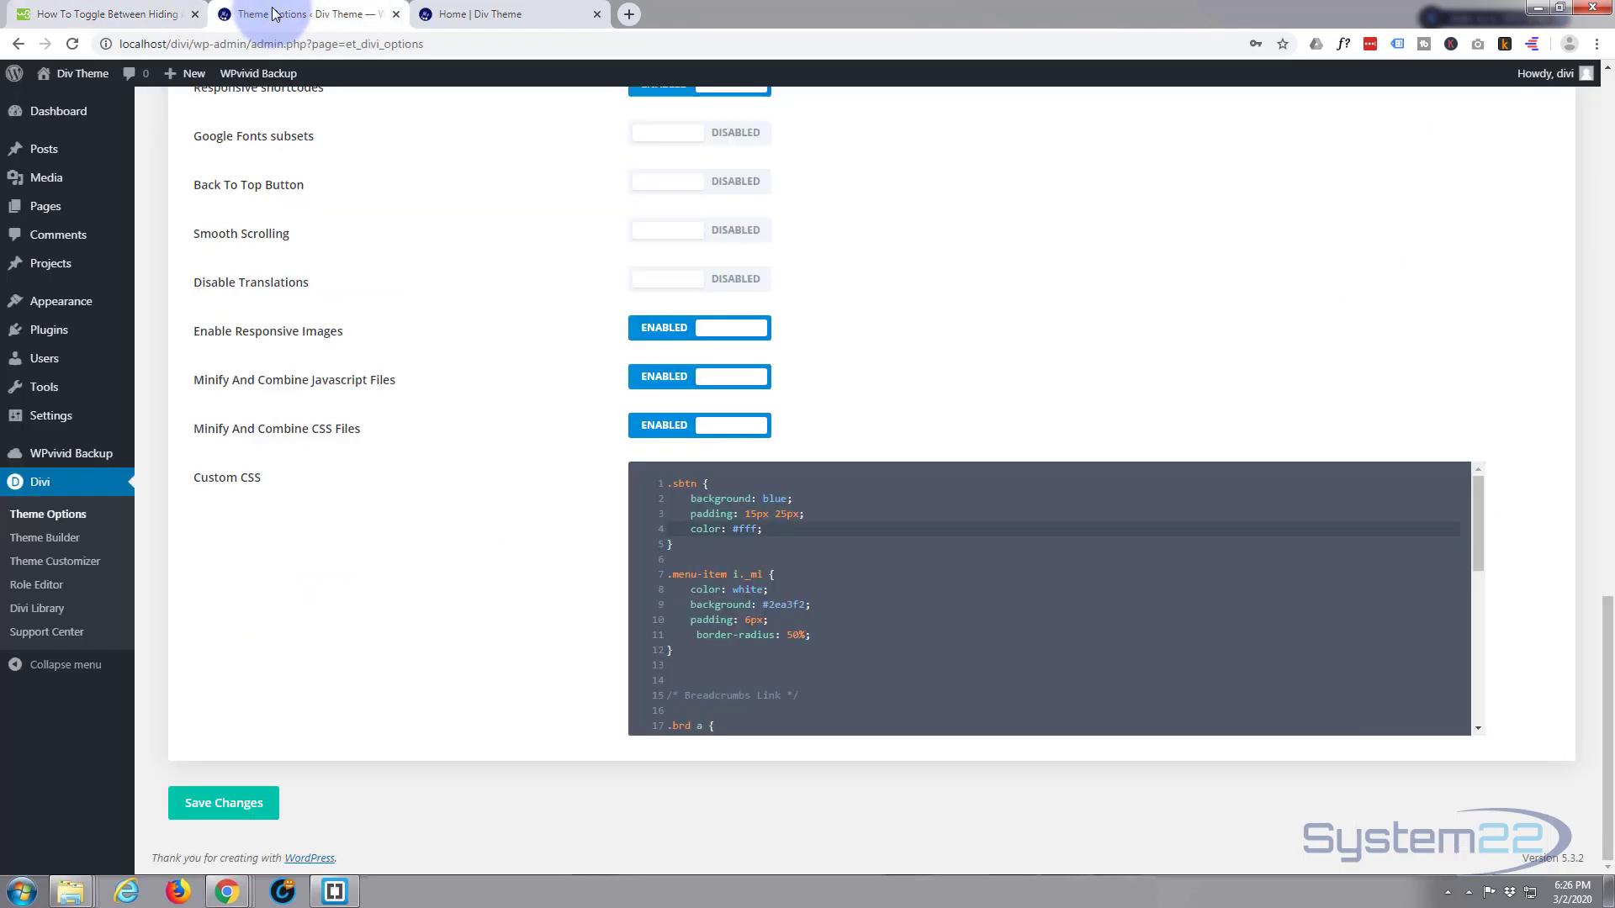
click(481, 15)
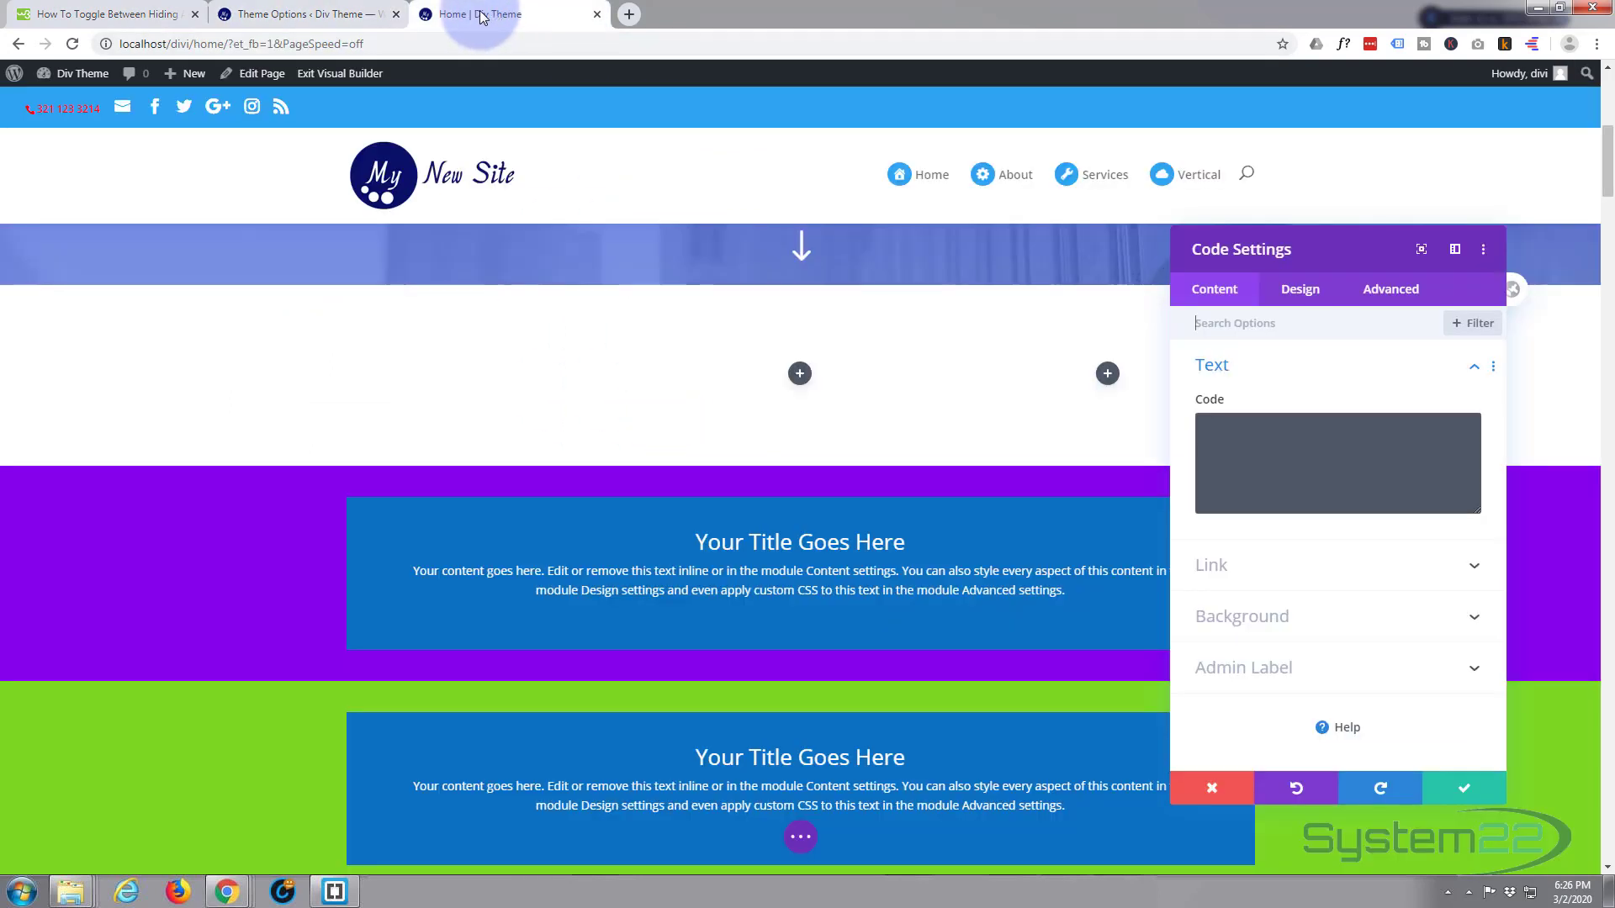
click(1226, 427)
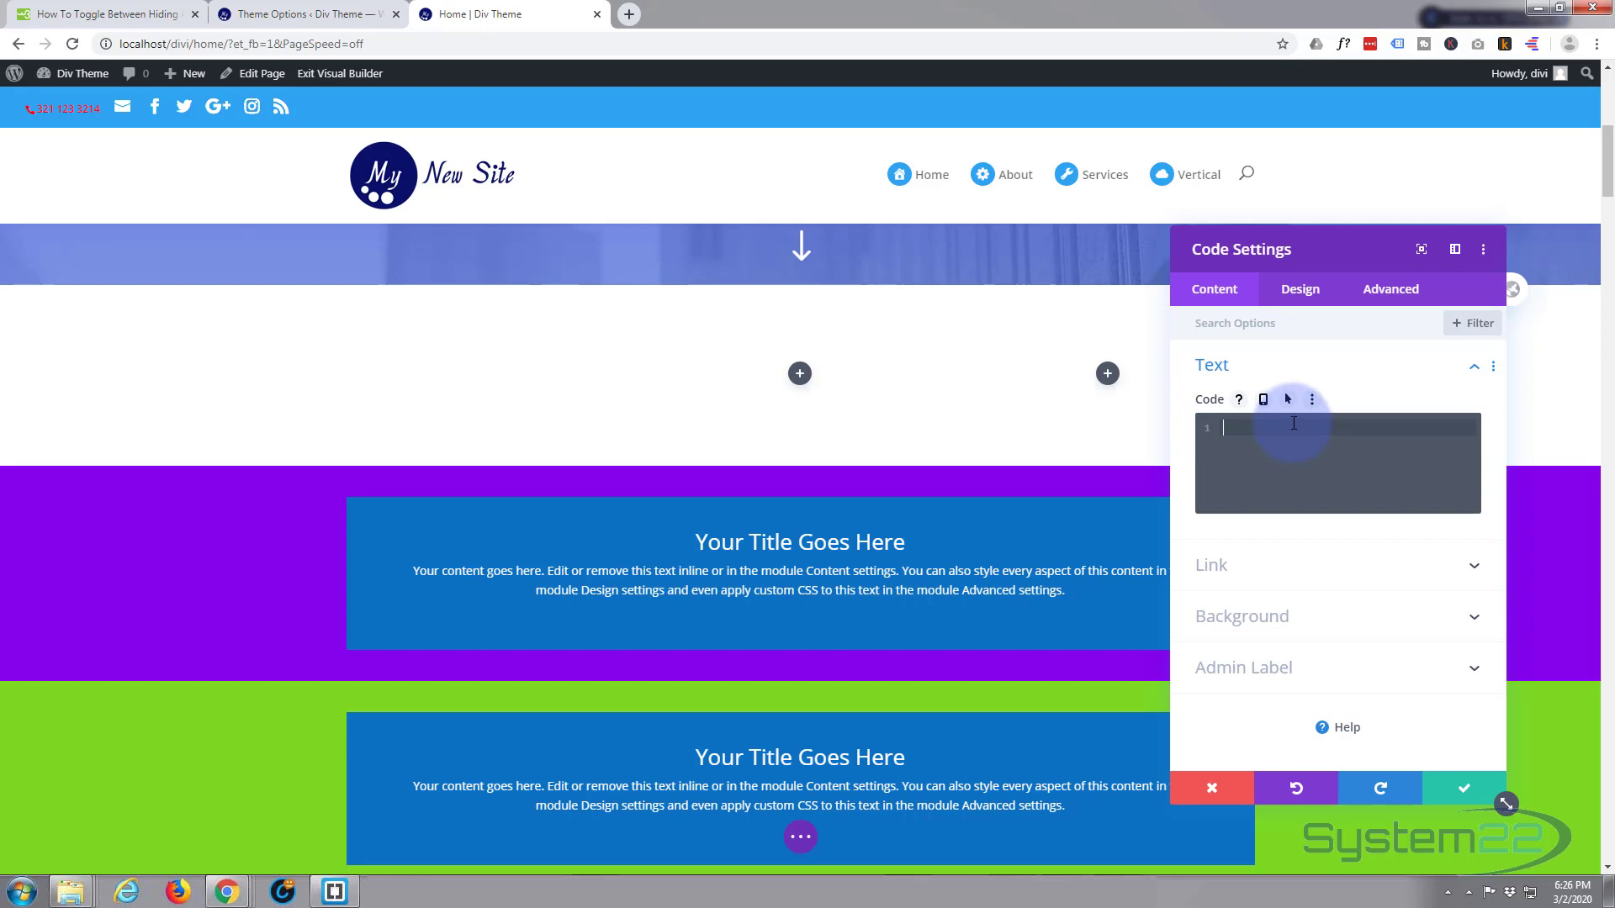
key(ctrl+v)
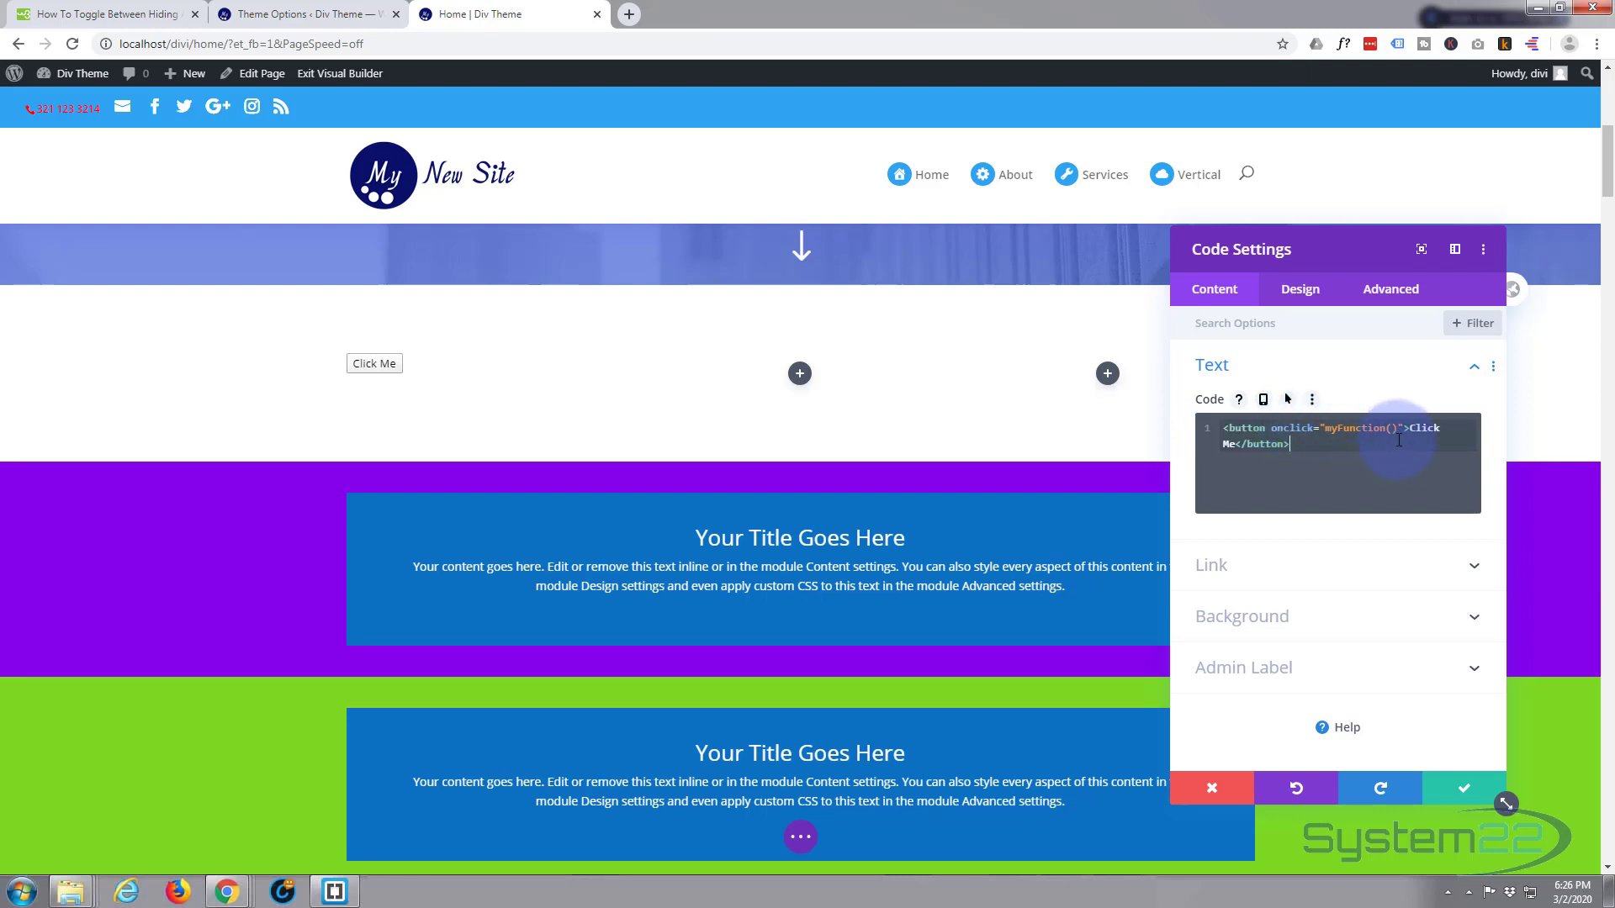
key(Return)
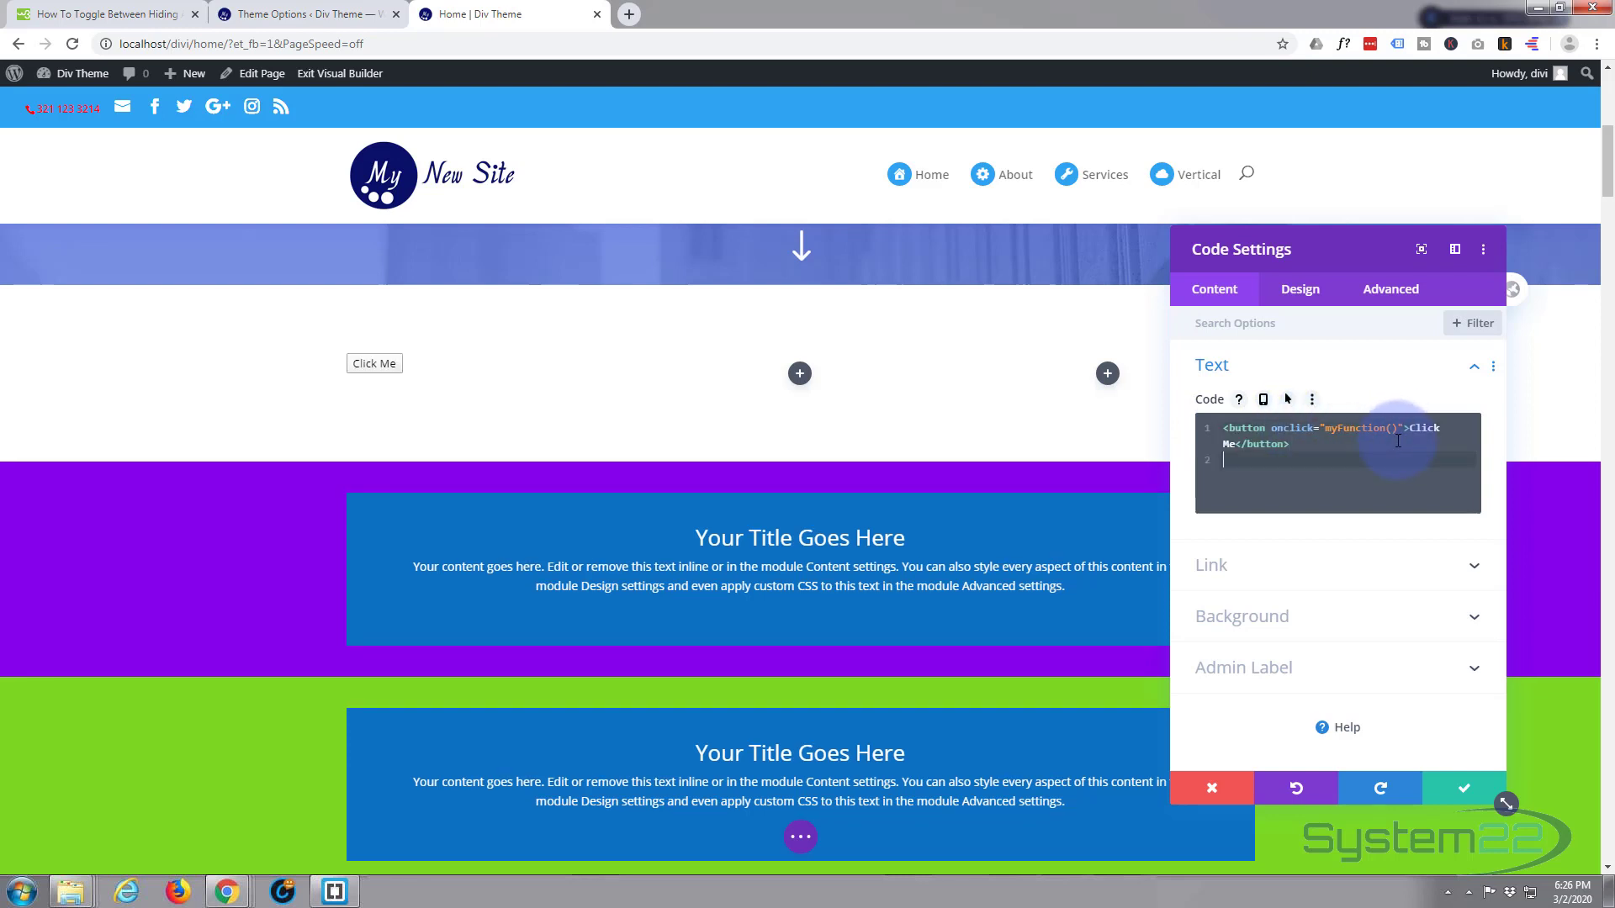
- Copy the toggle JavaScript function and paste it inside <script> tags below the button
click(138, 16)
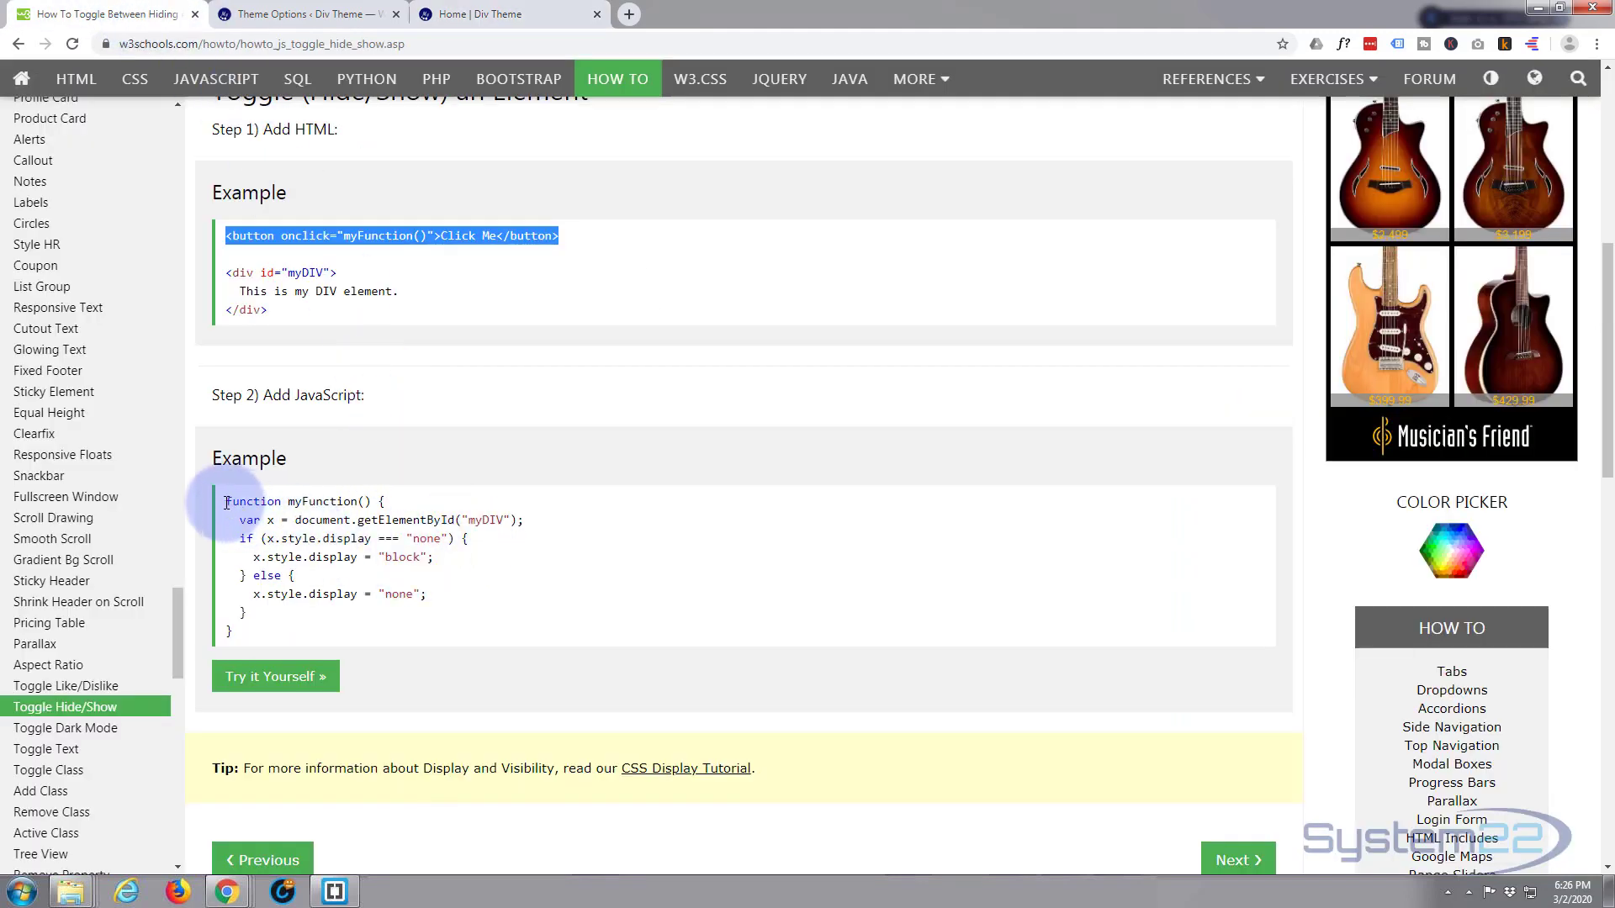
drag(227, 504, 331, 631)
key(ctrl+c)
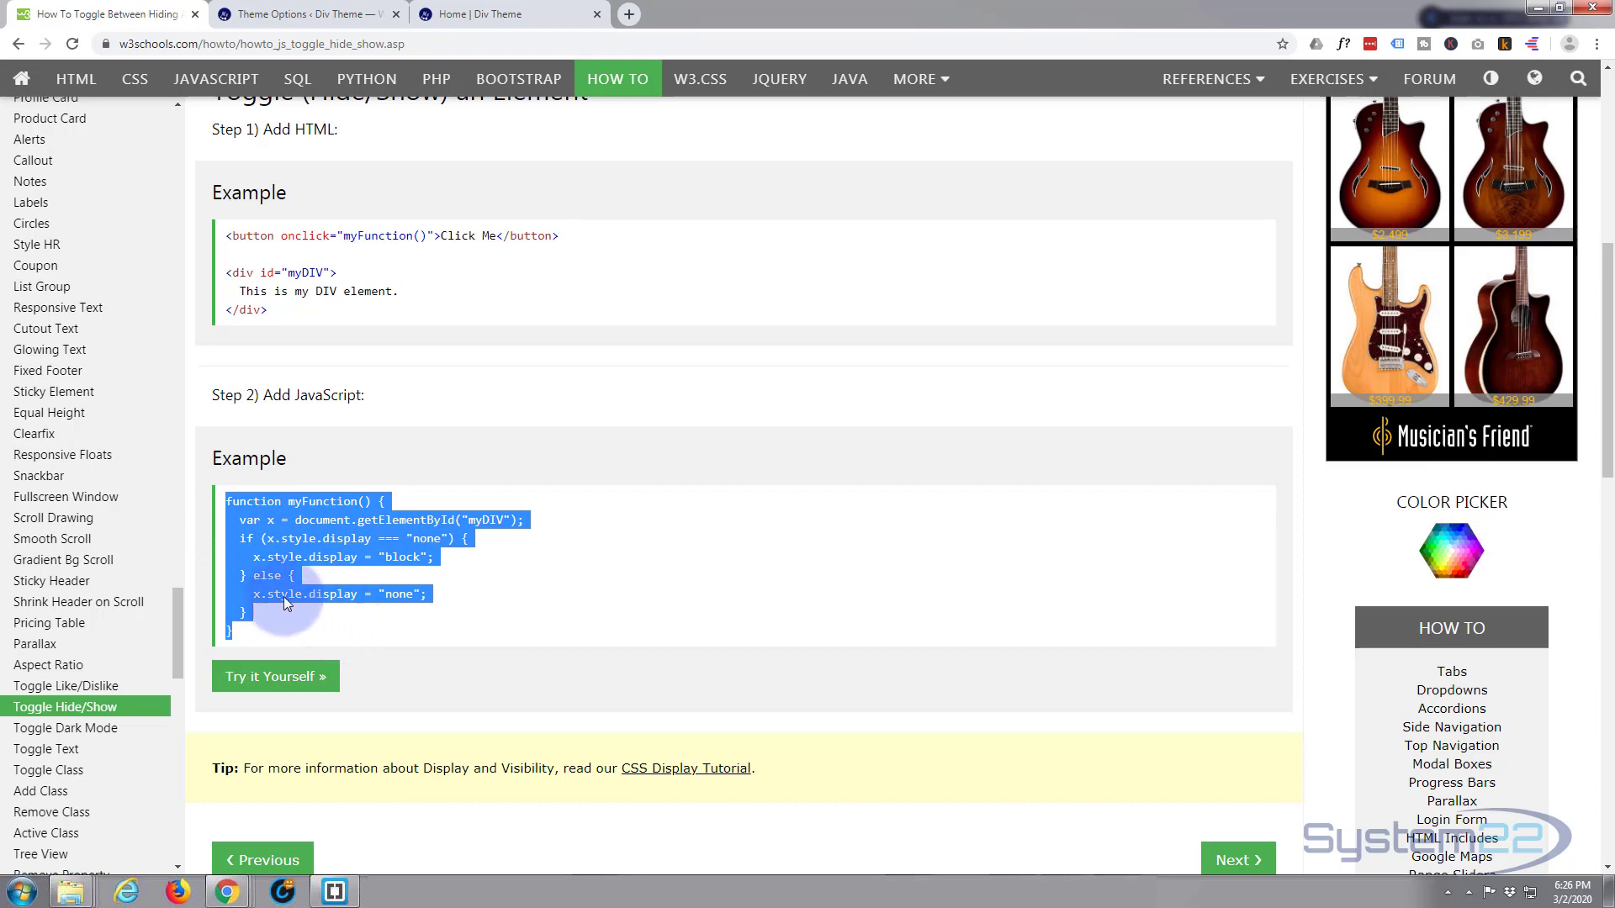
click(455, 17)
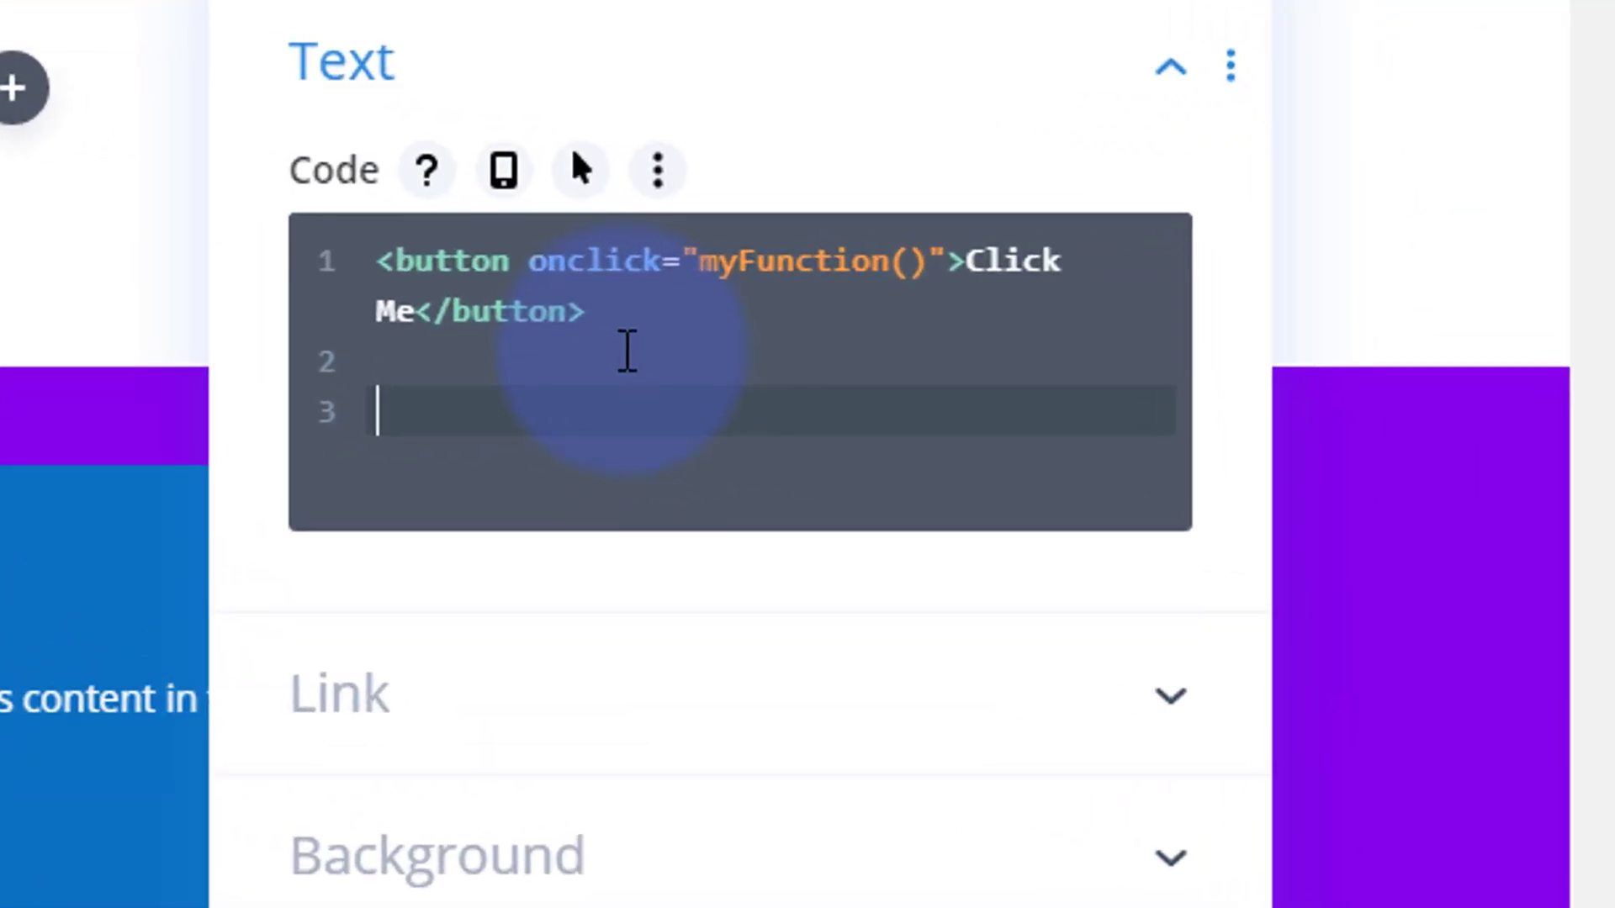
text(<script)
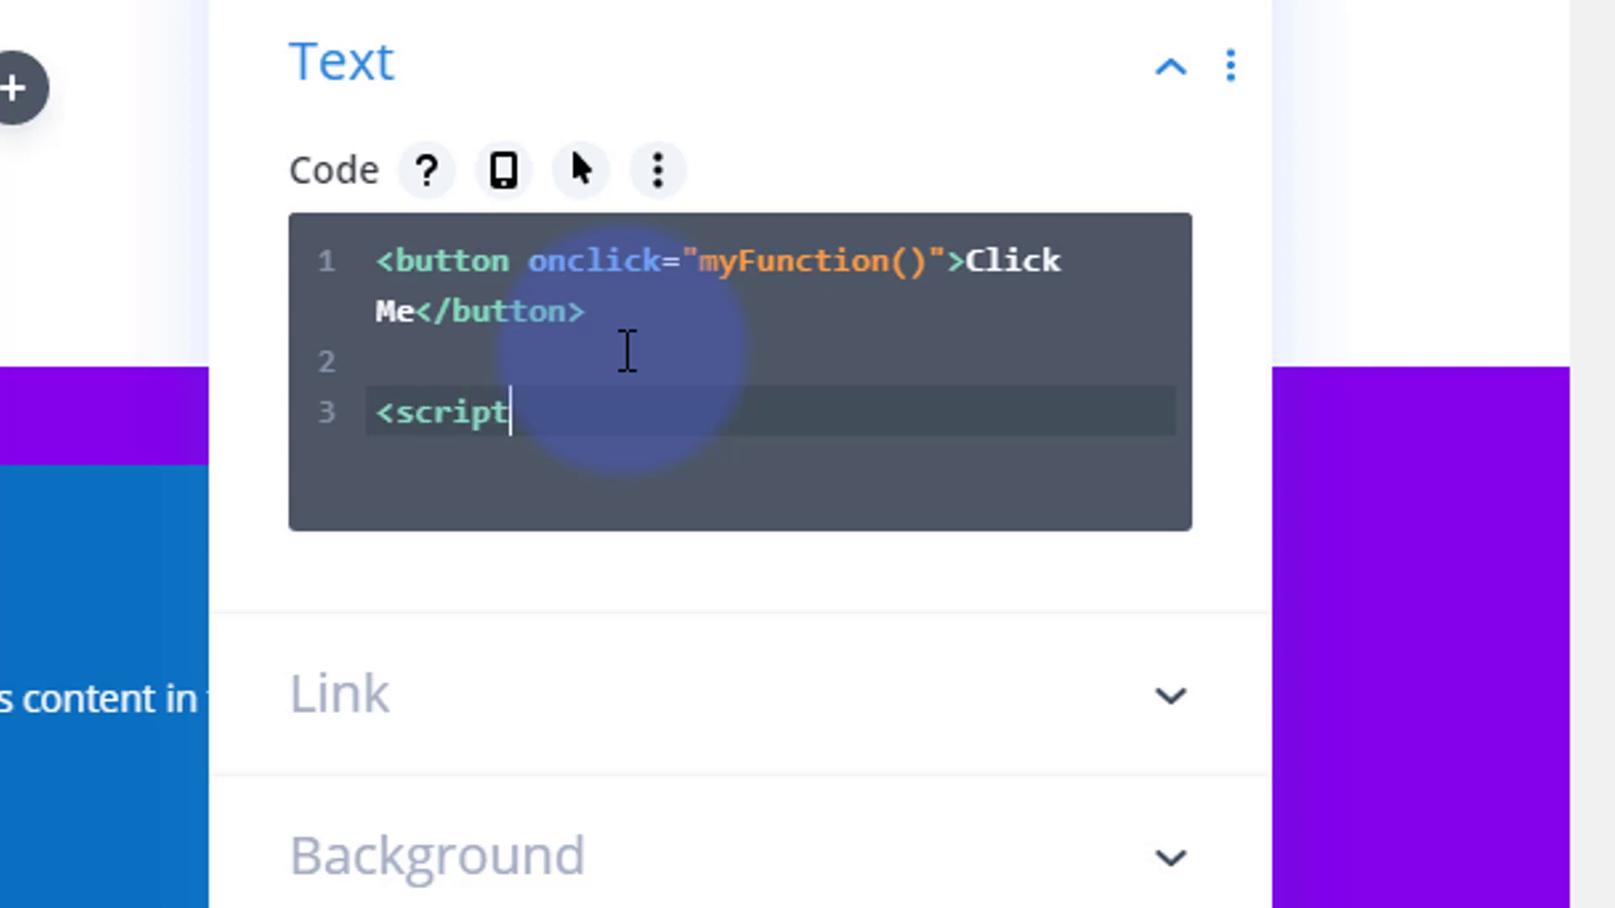
text(></script>)
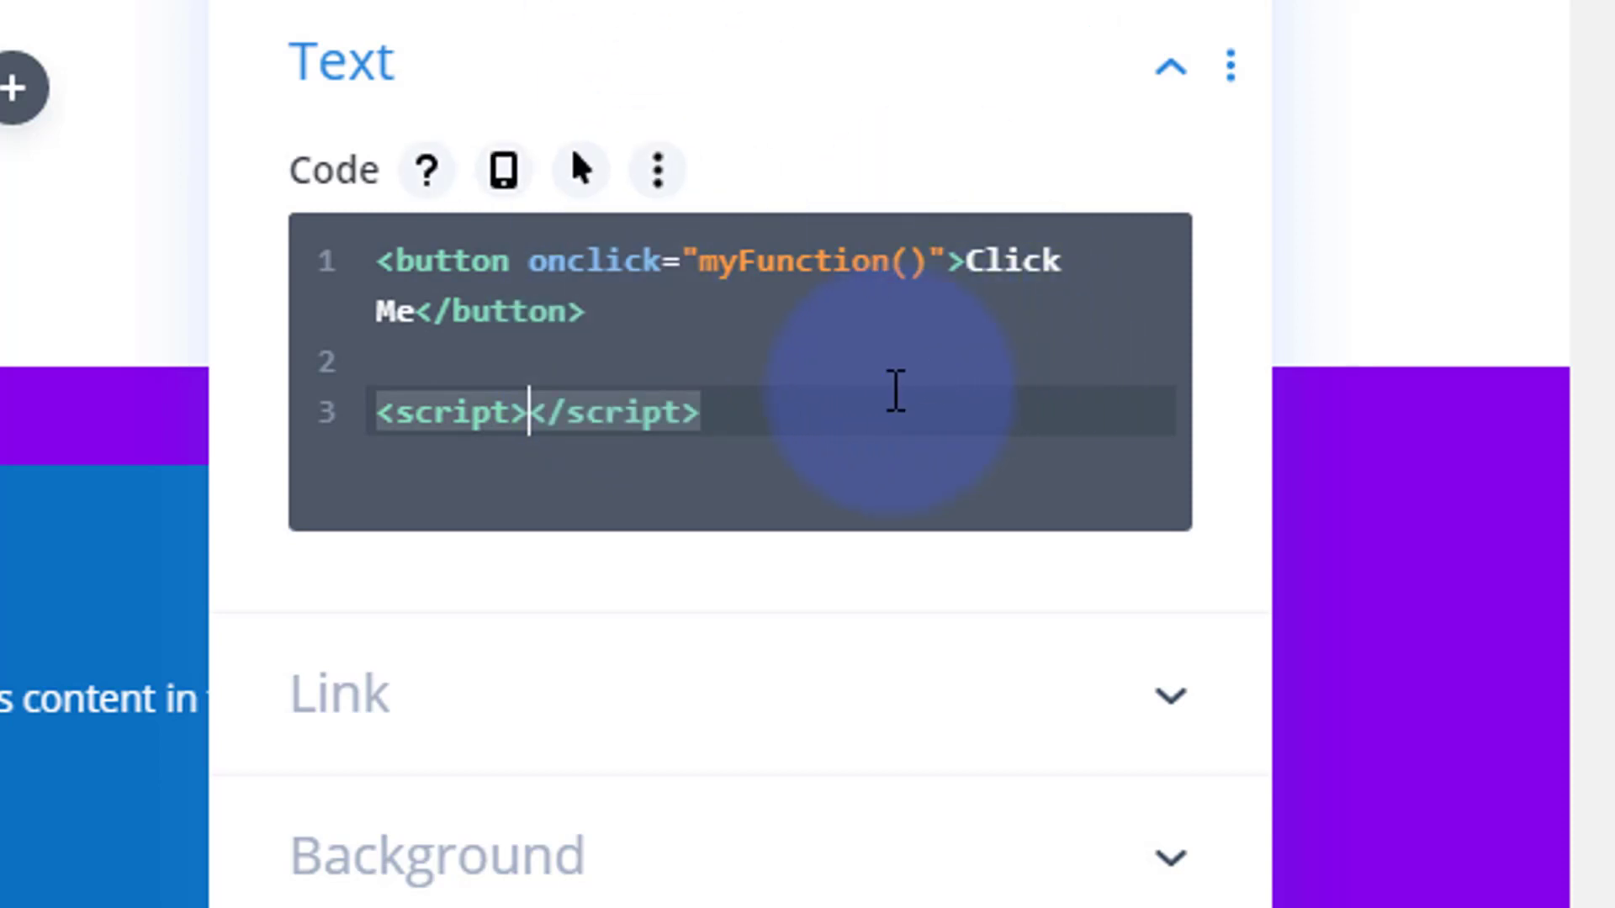
key(ctrl+v)
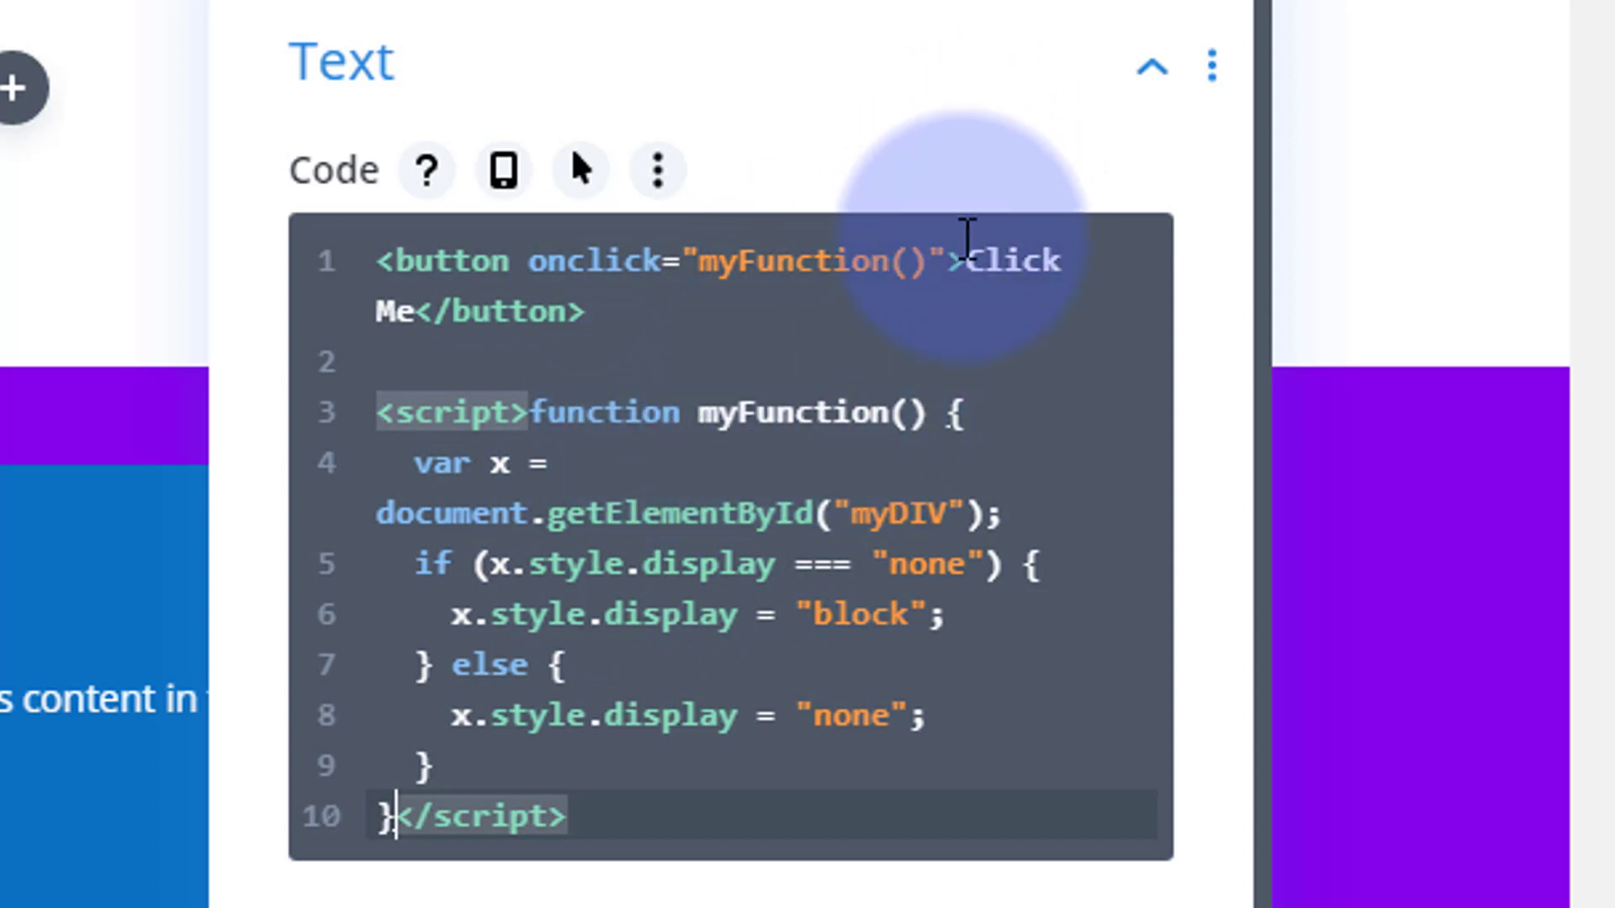
- Change the button label from Click Me to Section 1, and myDIV to sec1 in the script
drag(966, 252, 407, 336)
text(Secti)
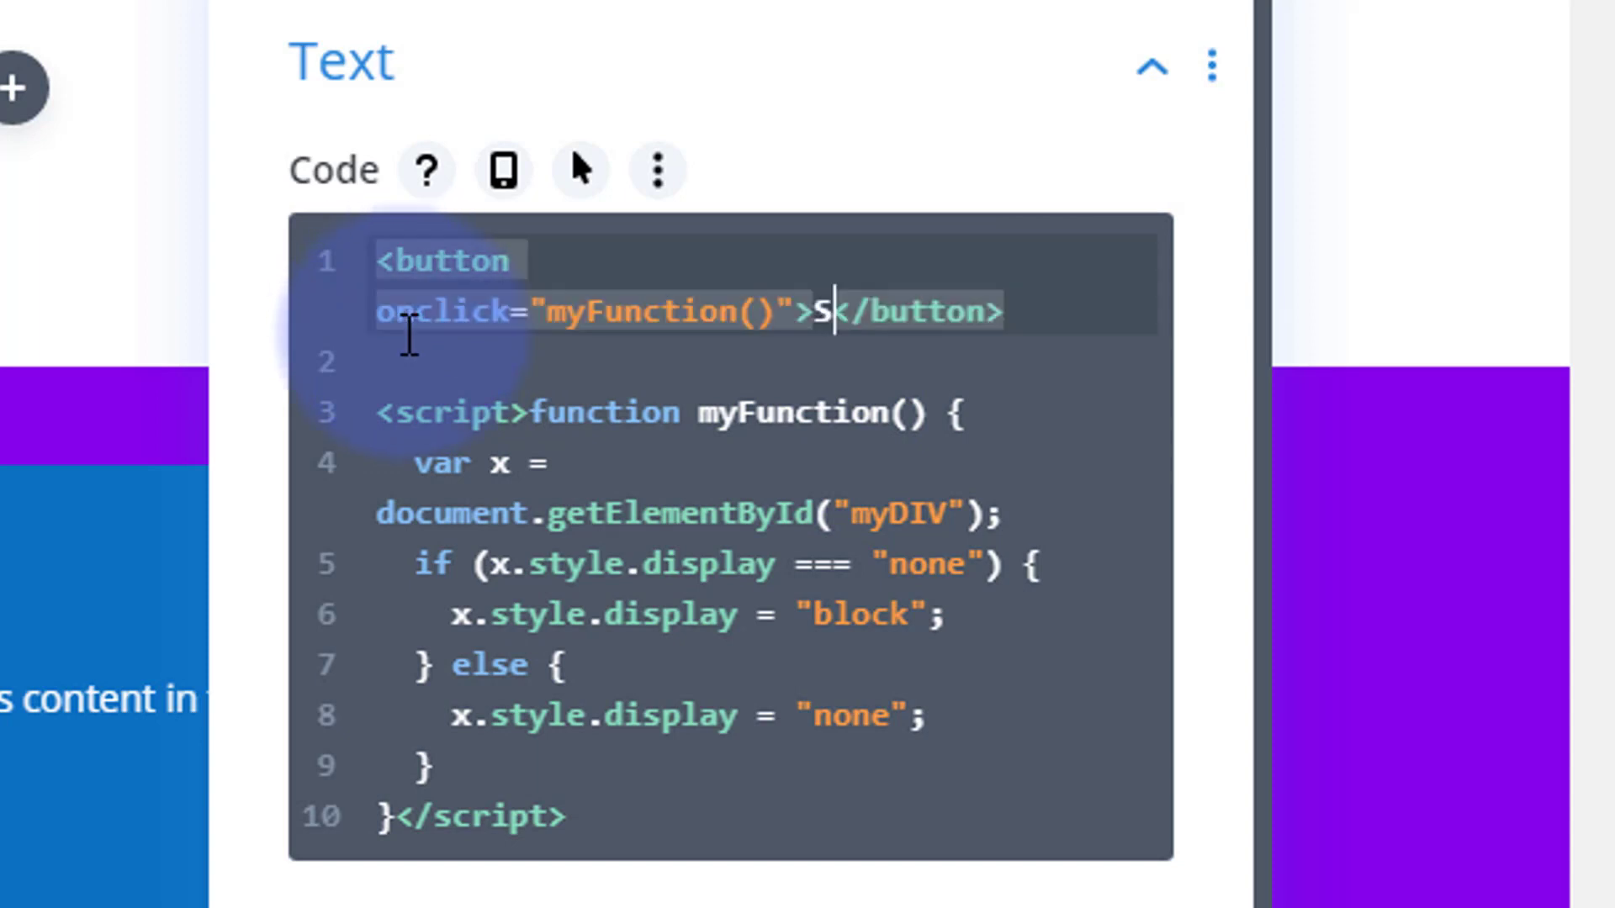
text(on 1)
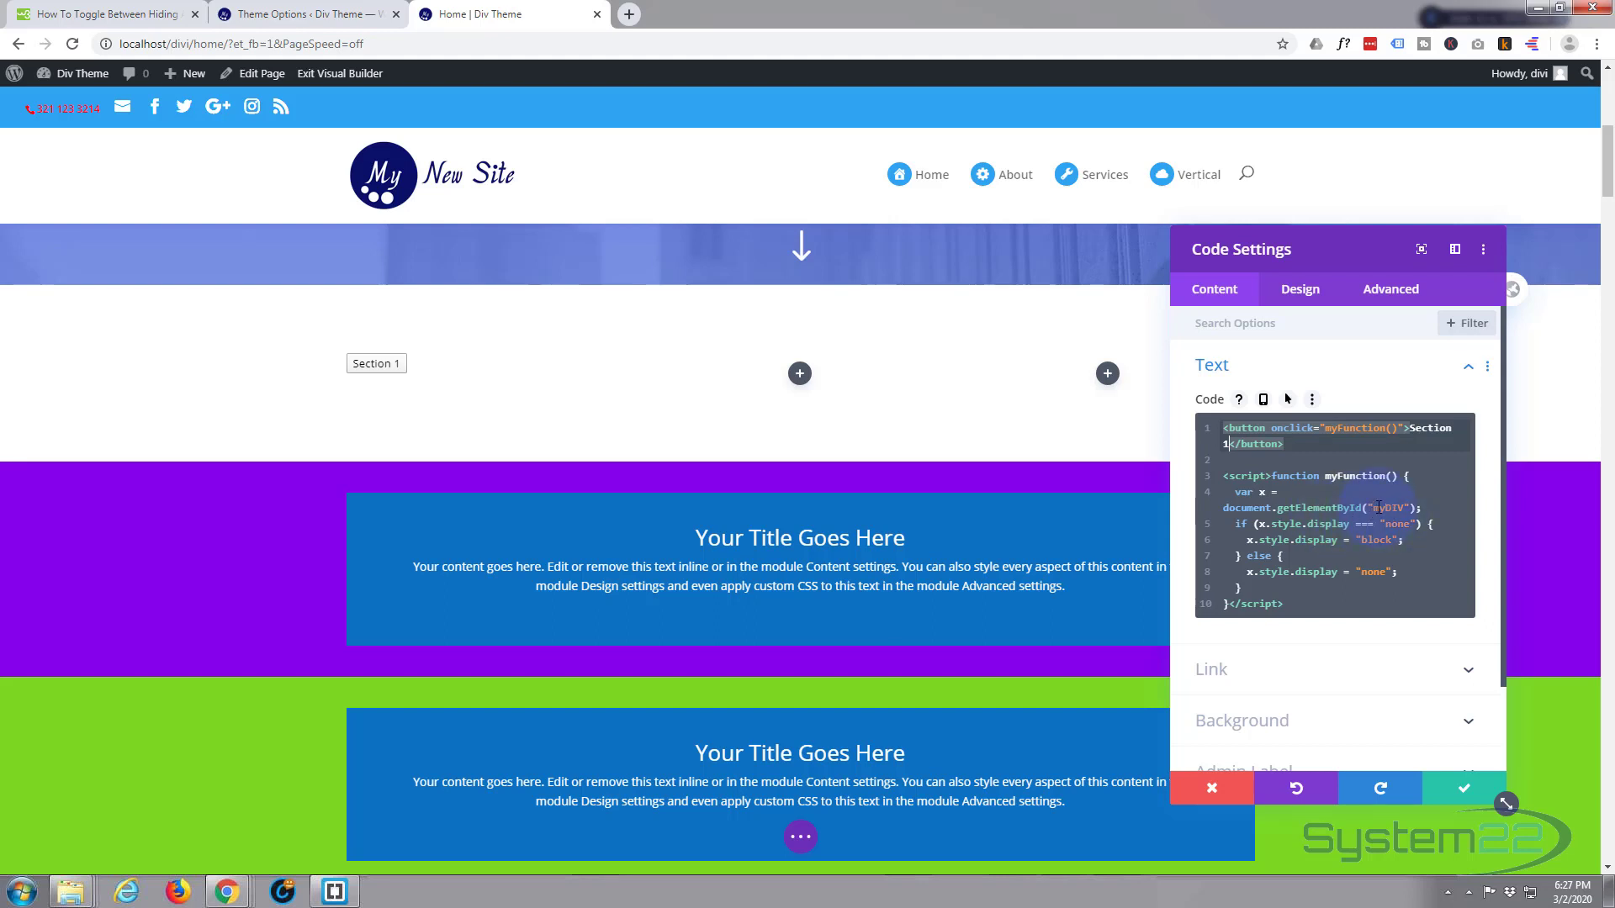
drag(1375, 507, 1404, 509)
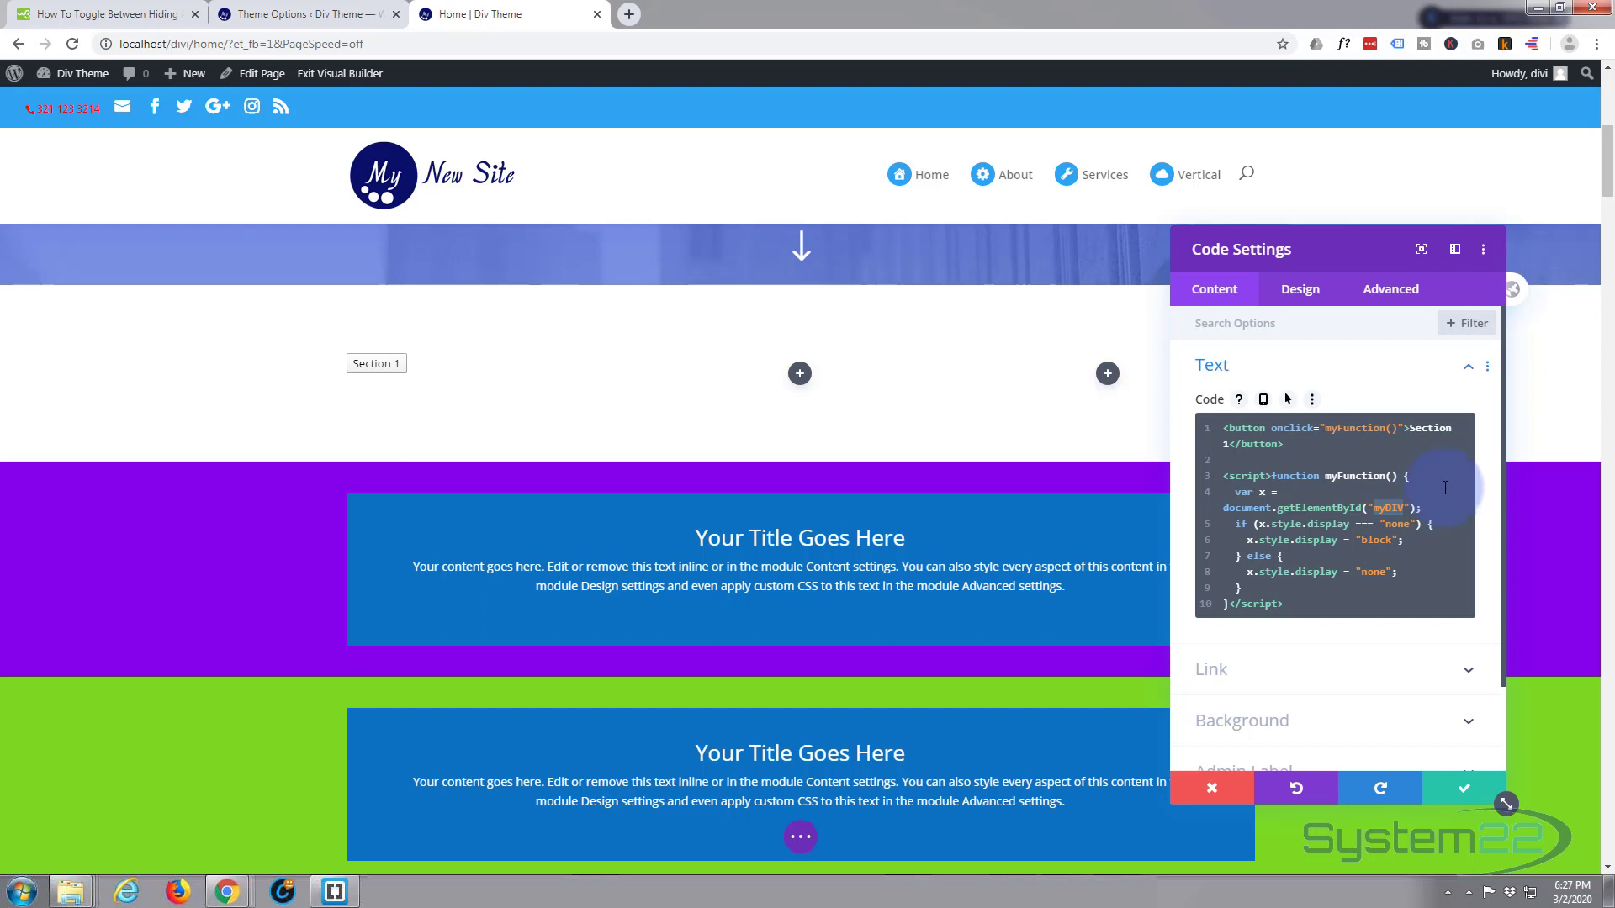
text(sec1)
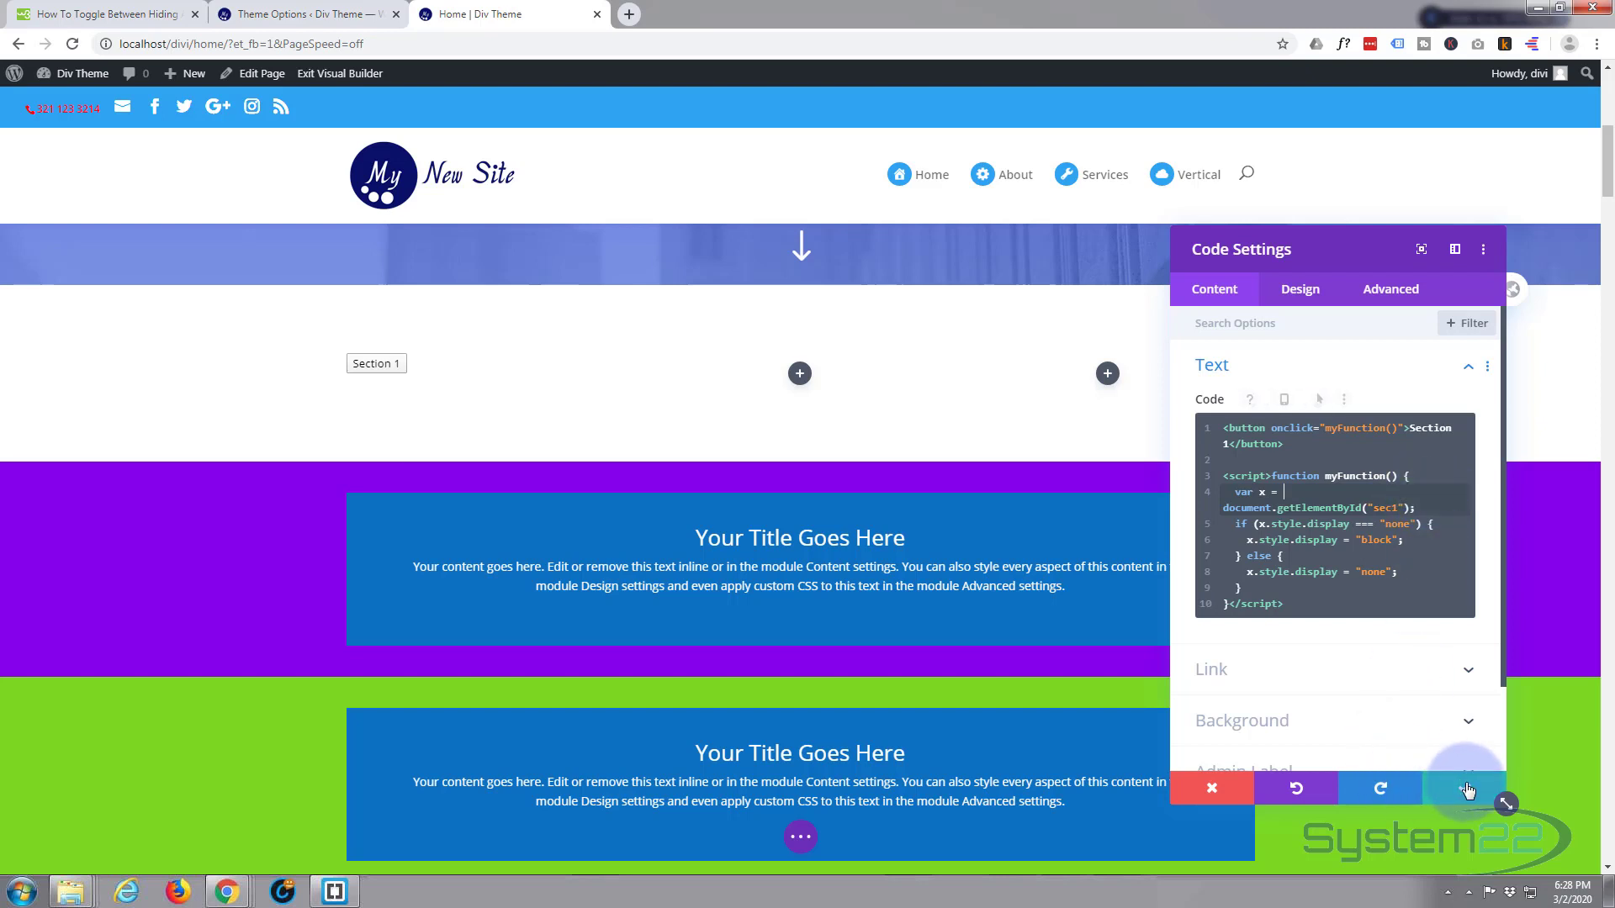
- Keep the Code module changes and save the page
click(1467, 791)
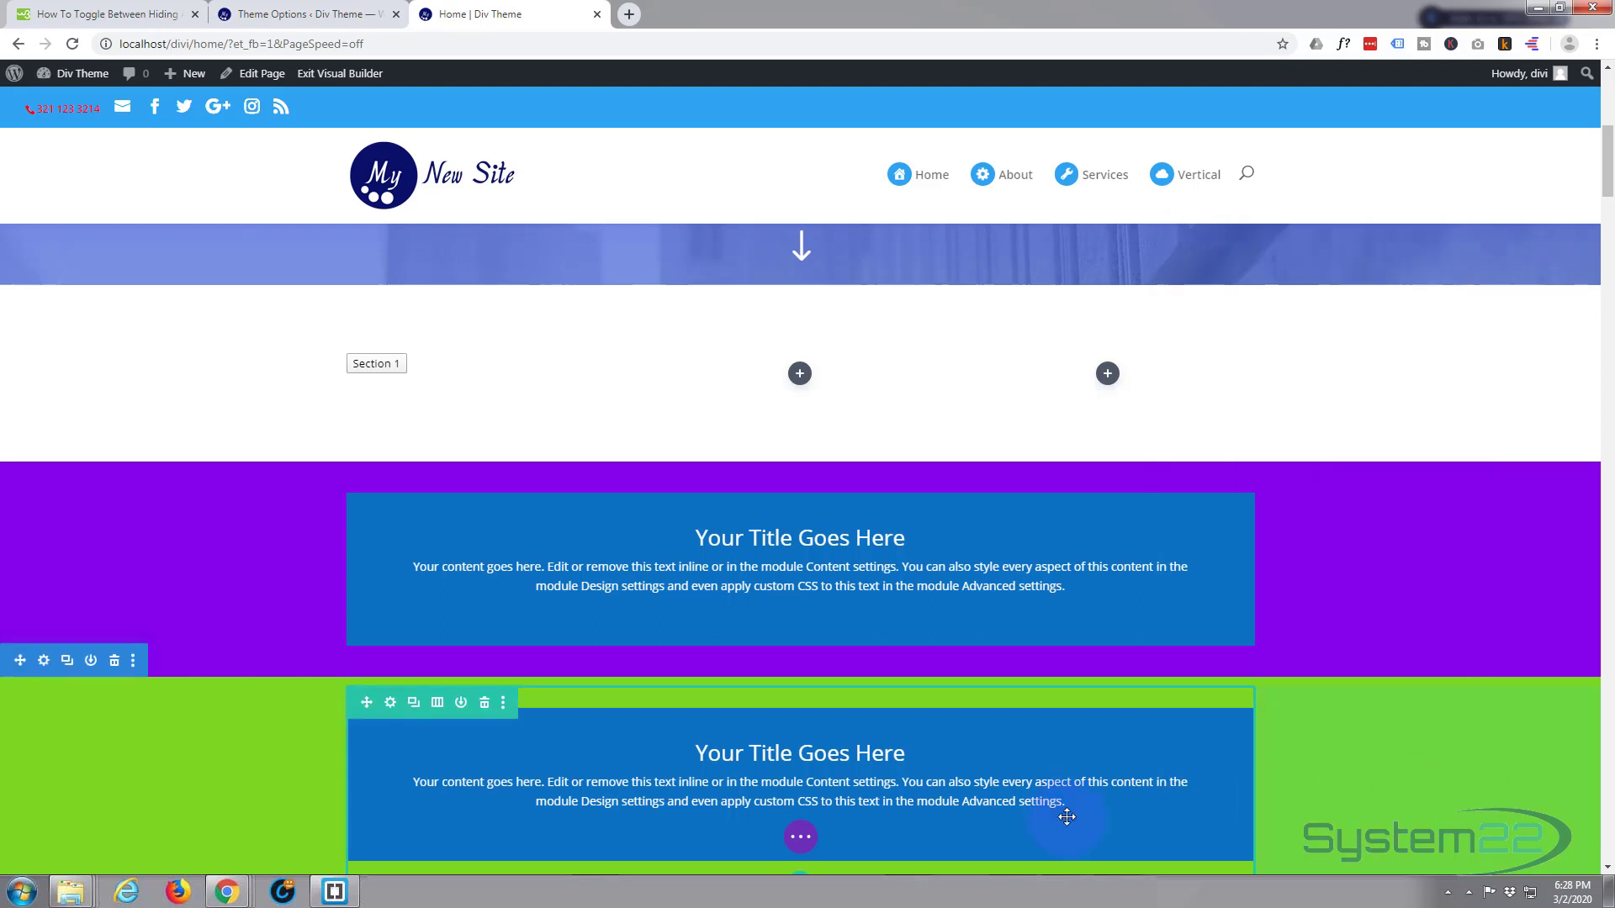
click(802, 838)
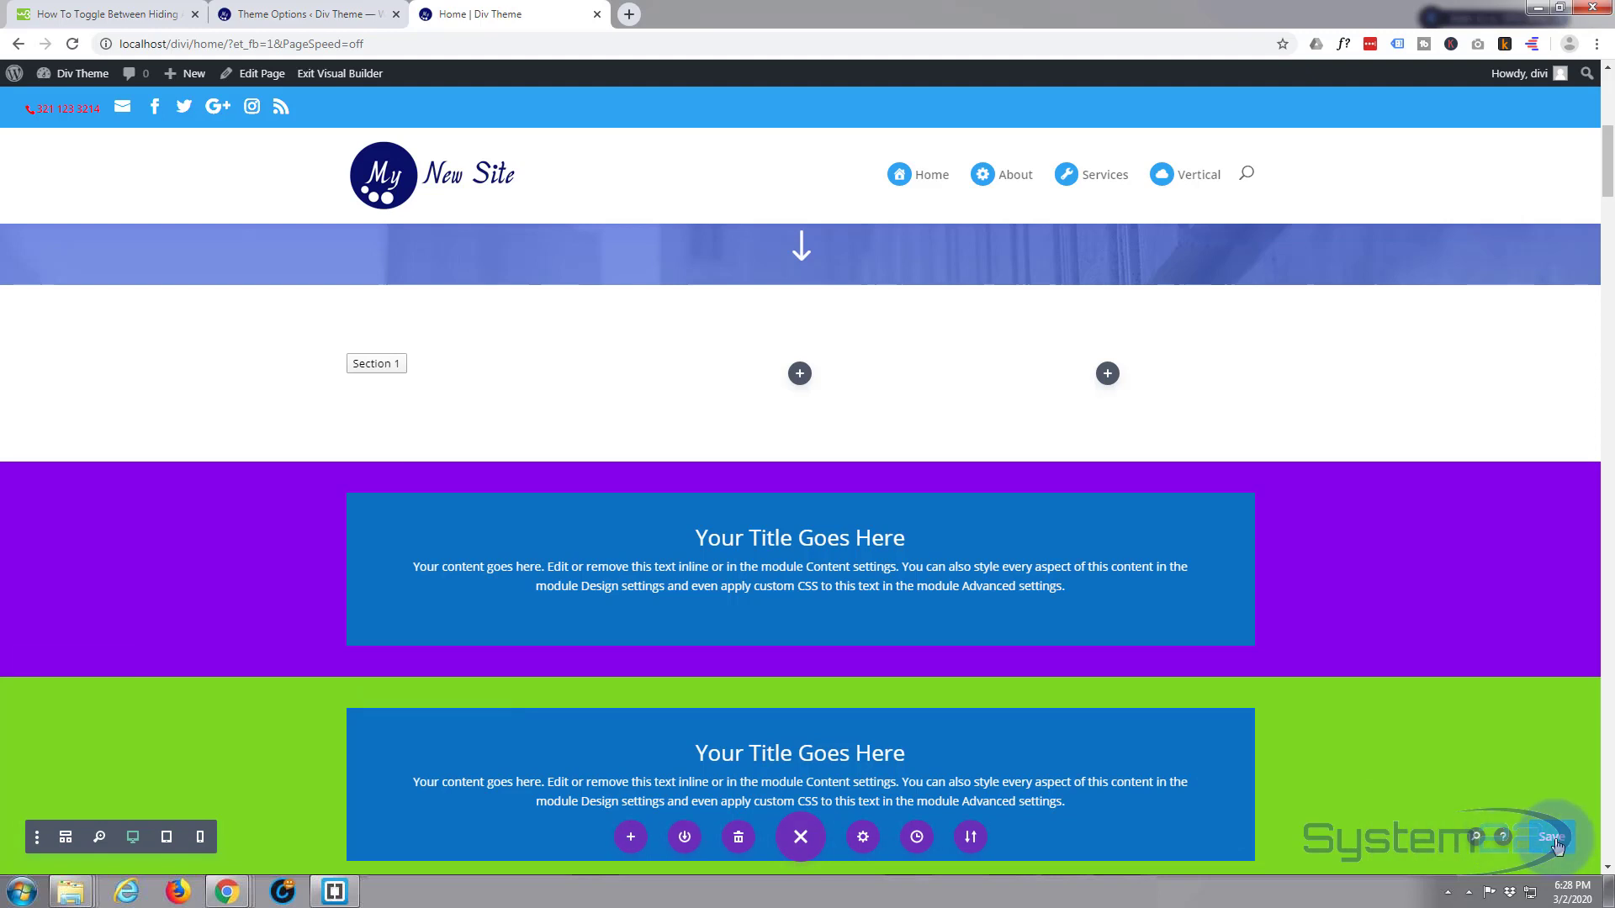
click(332, 76)
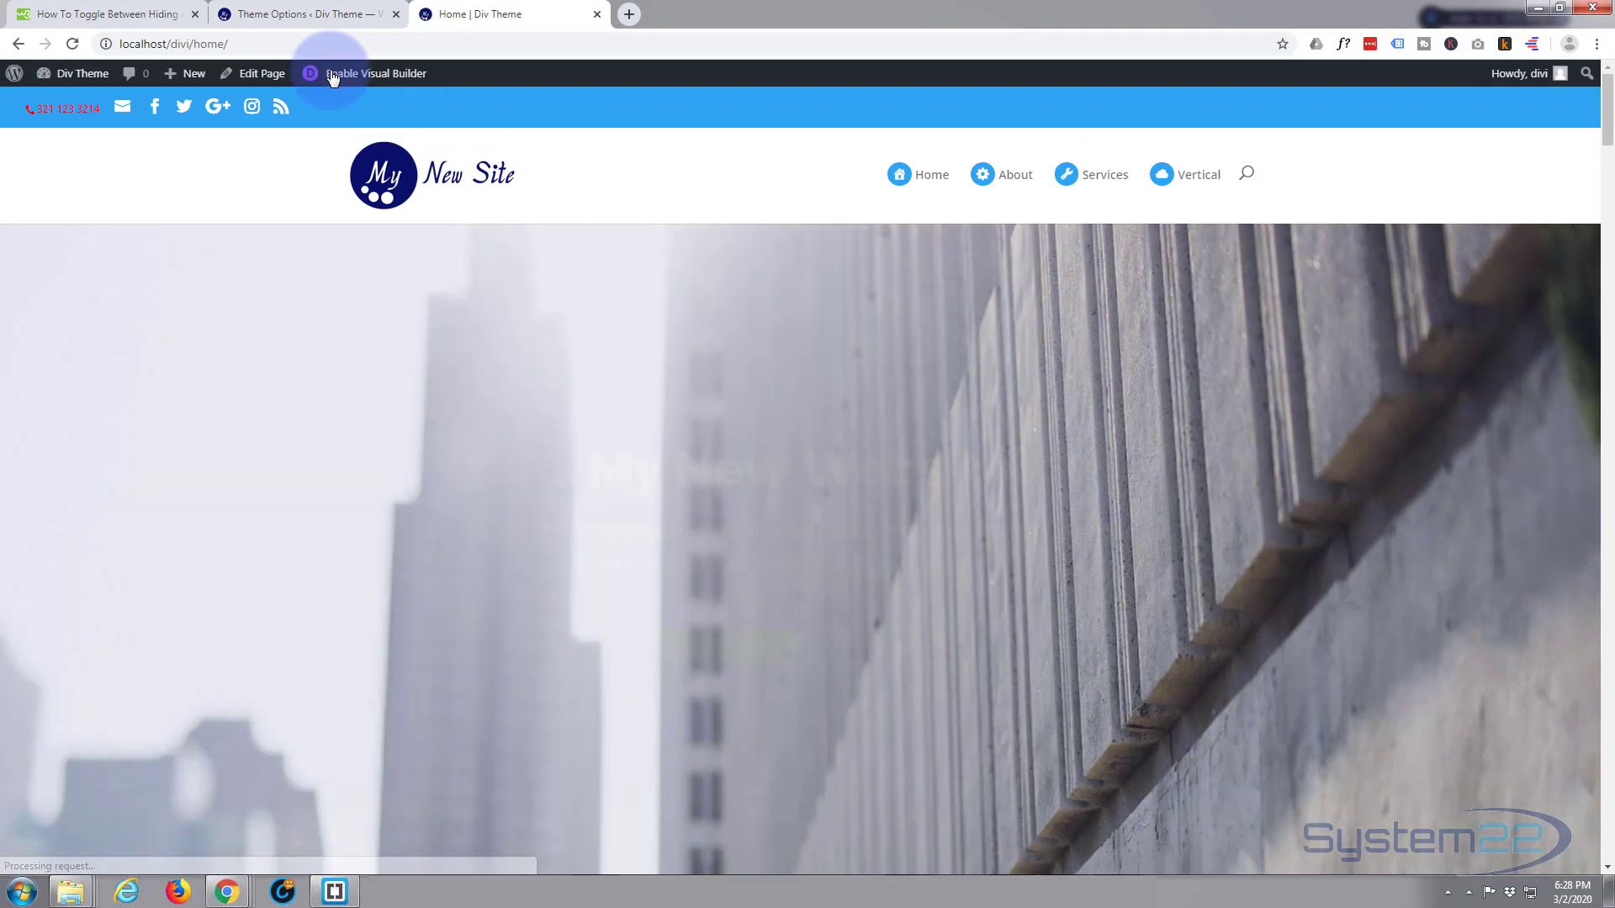
- Click Section 1 repeatedly to hide and restore the purple section
scroll(277, 311, down, 7)
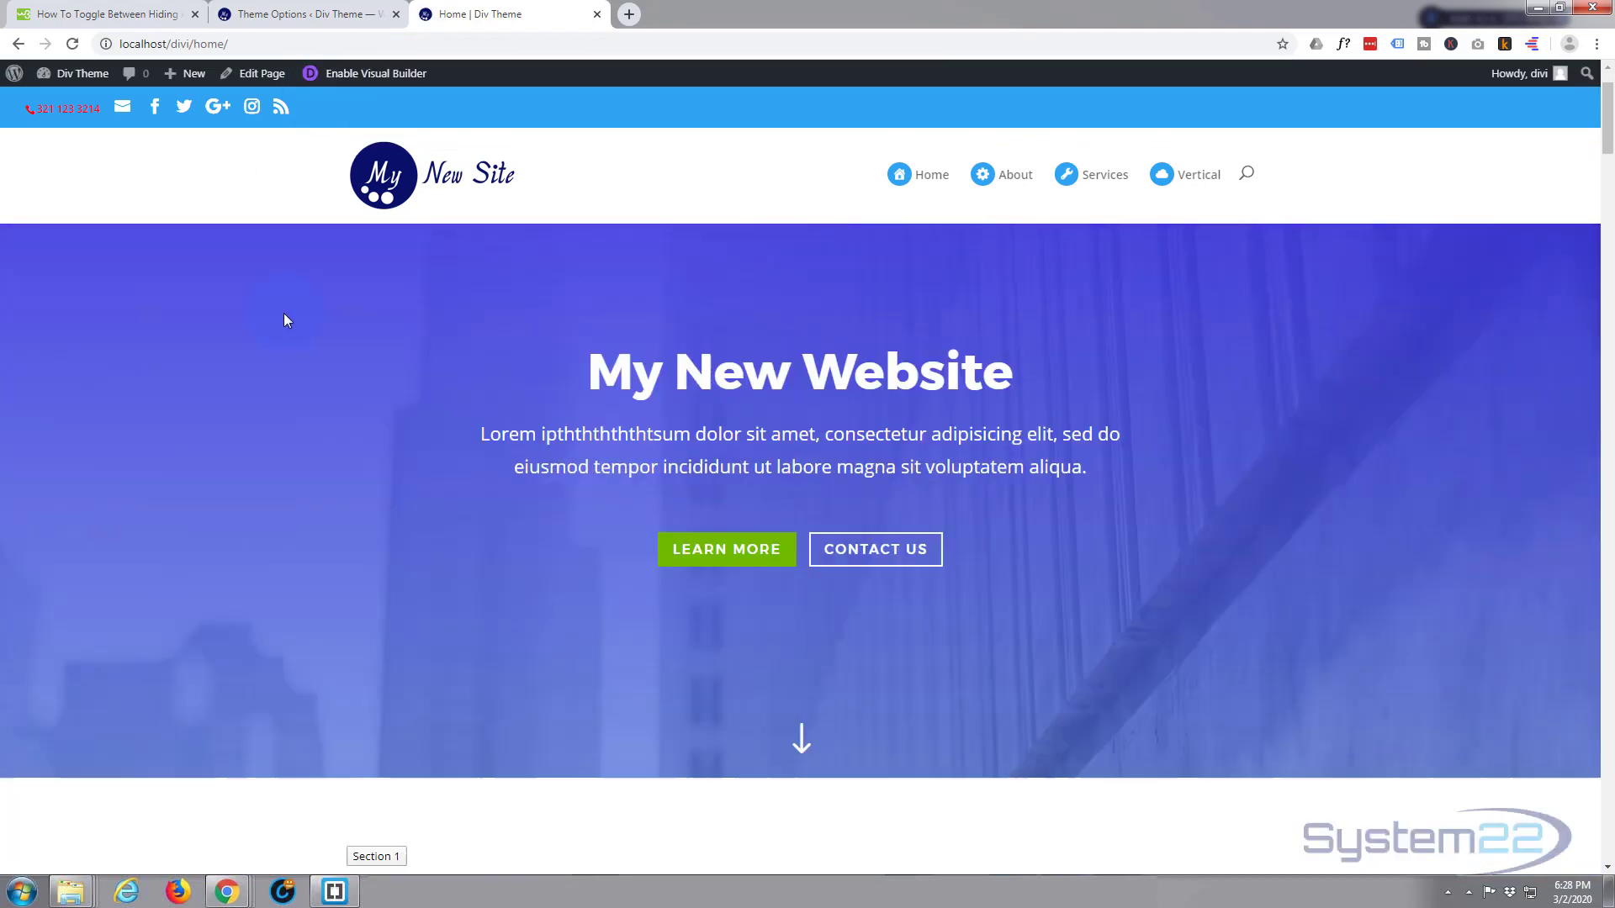
scroll(295, 299, down, 1)
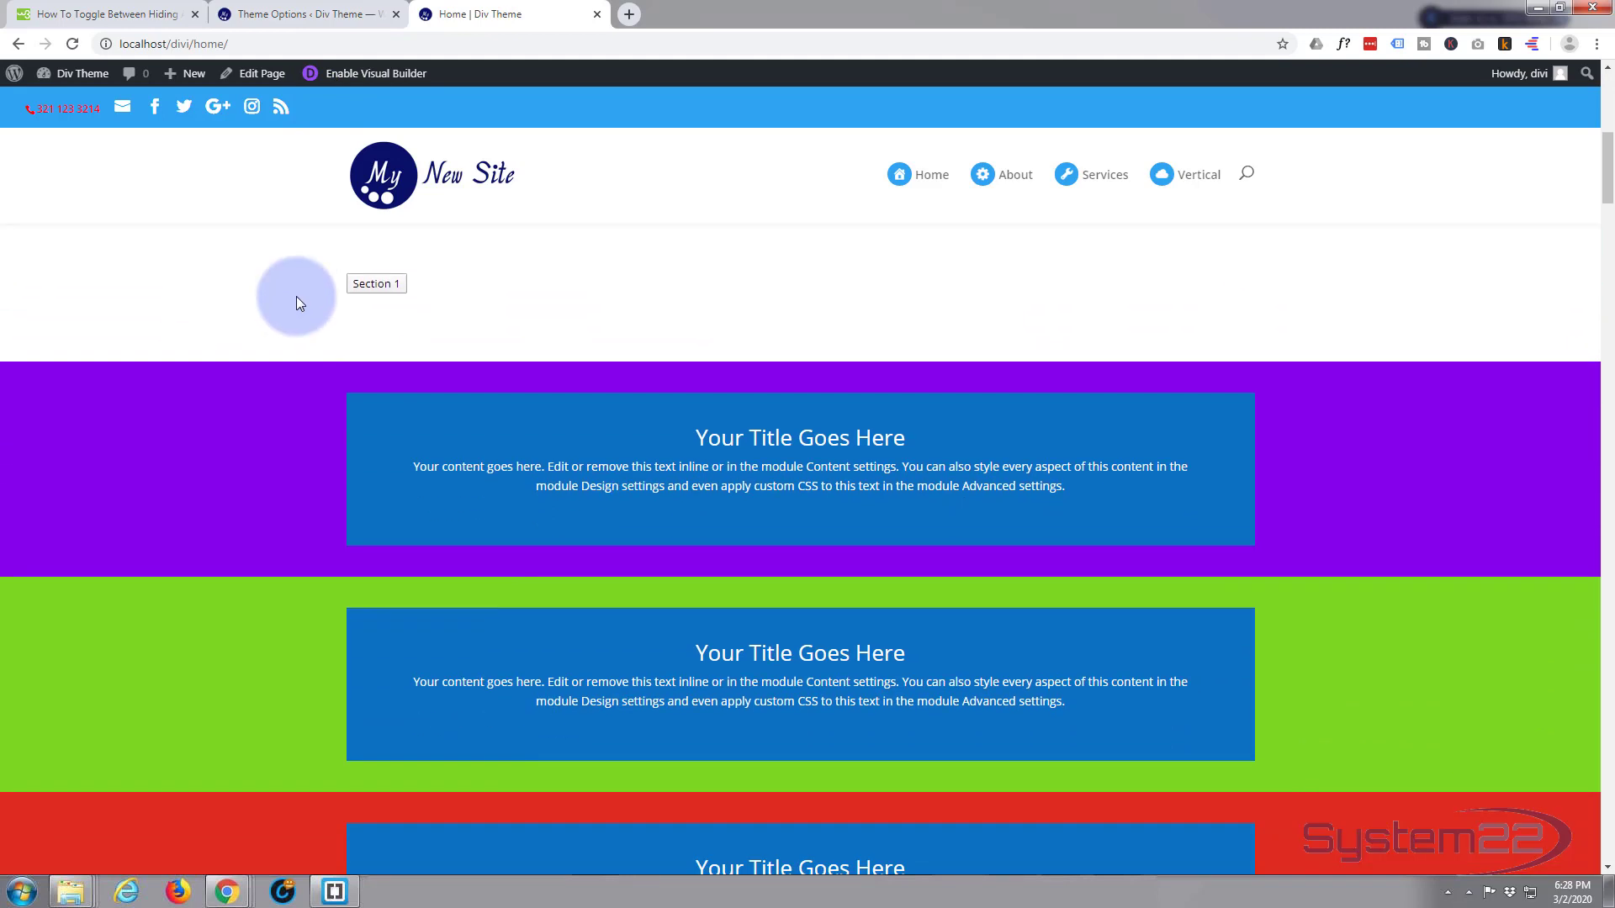
click(383, 279)
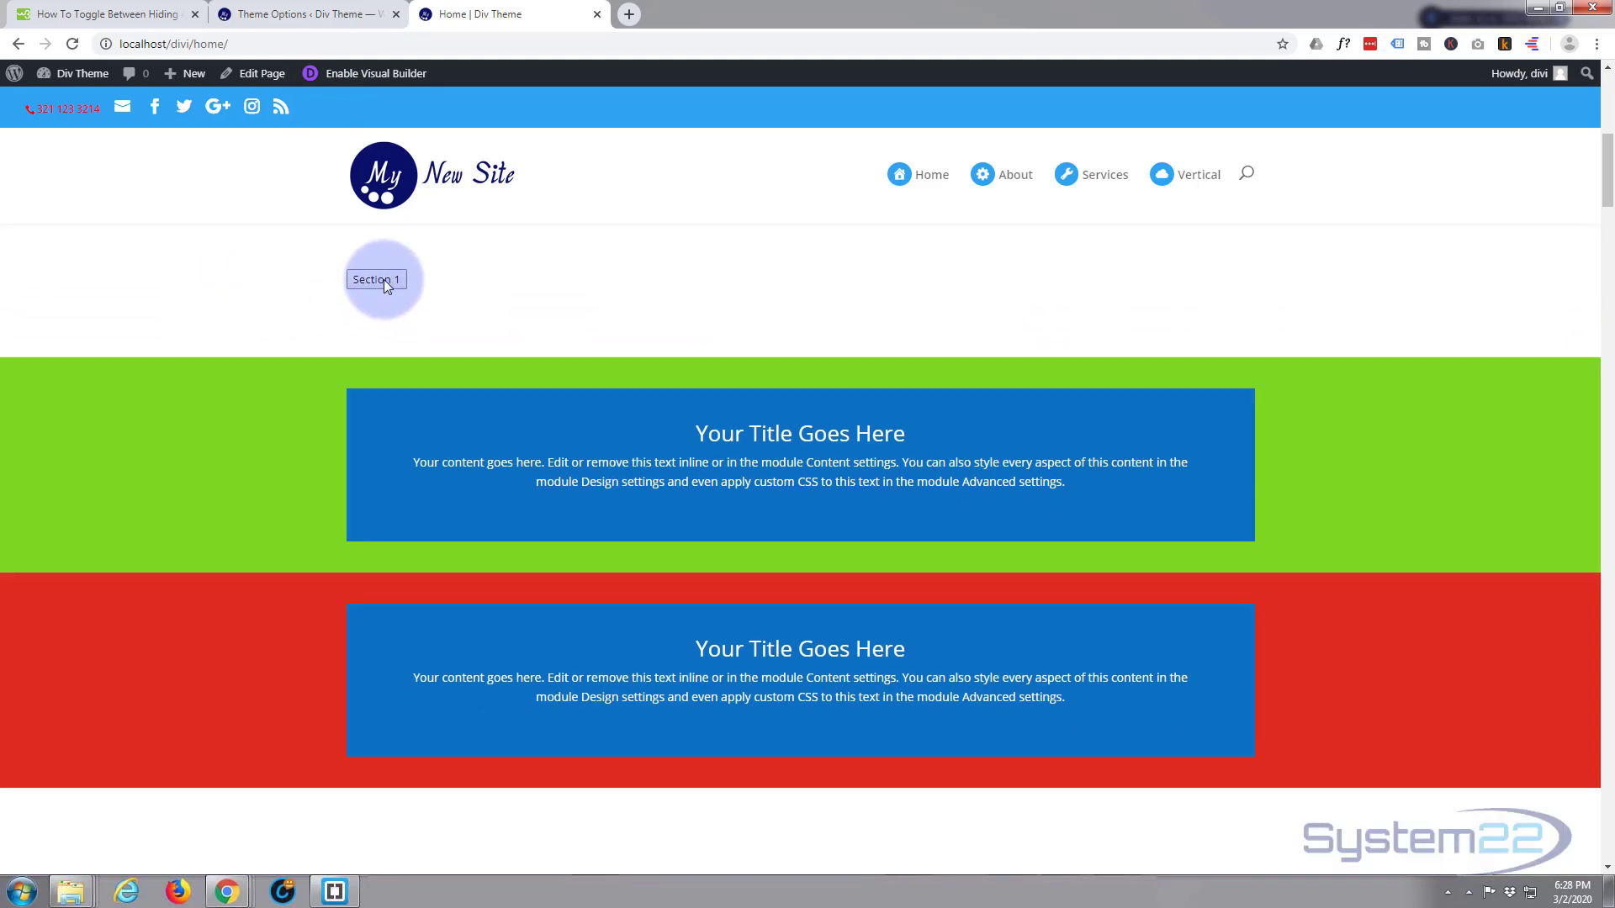
click(383, 279)
click(384, 277)
click(383, 277)
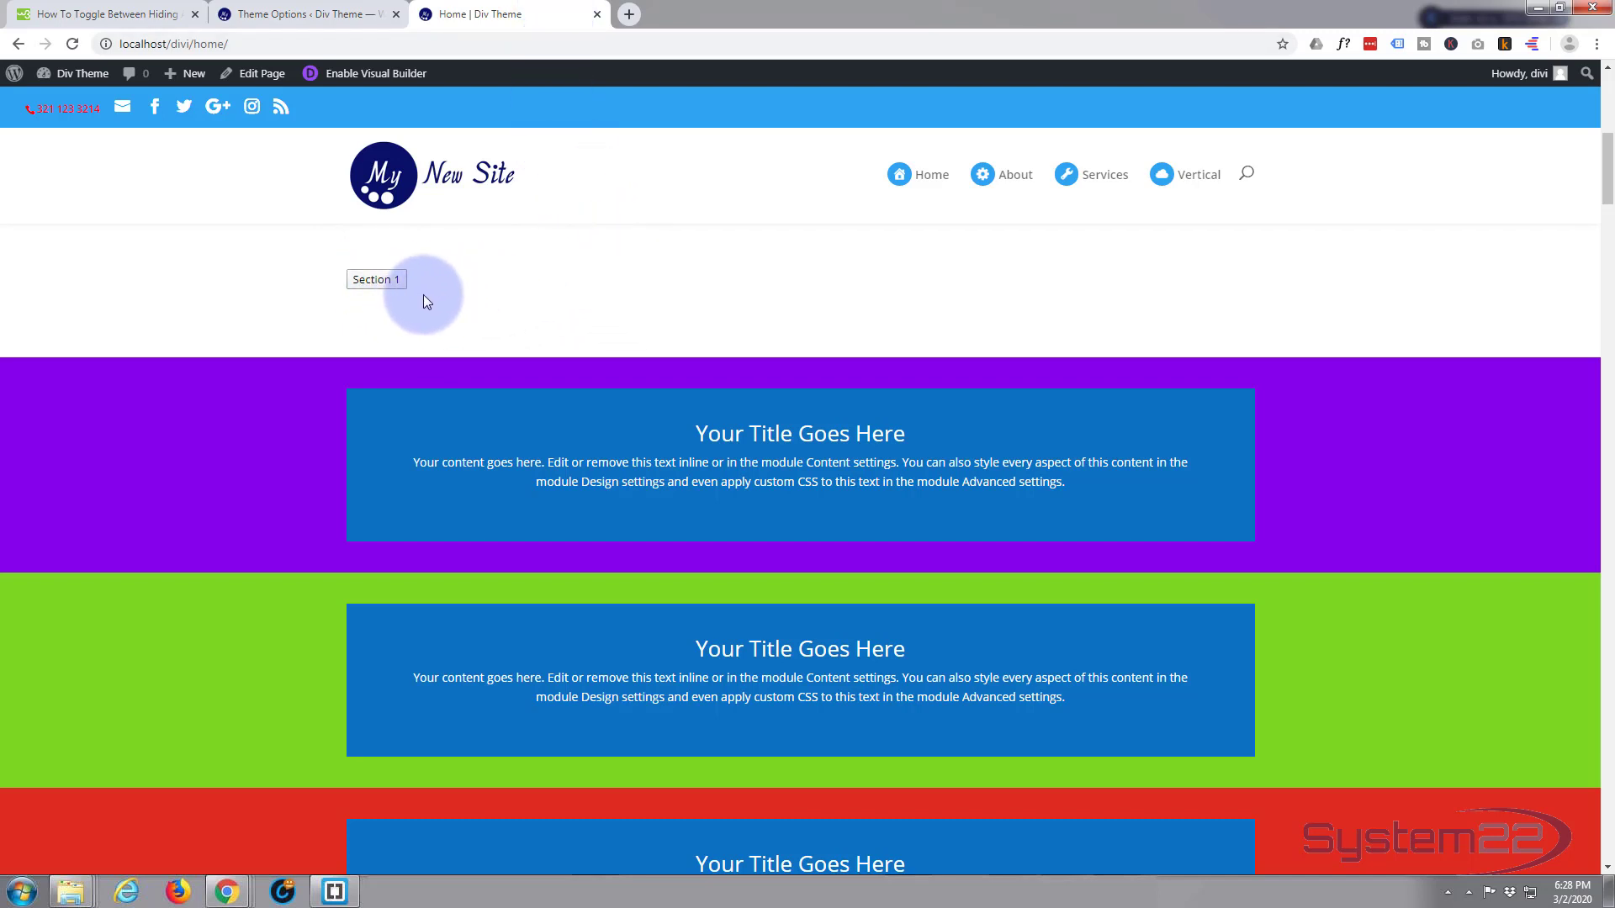
- Inspect the Section 1 button and give it an inline background: blue
right_click(380, 282)
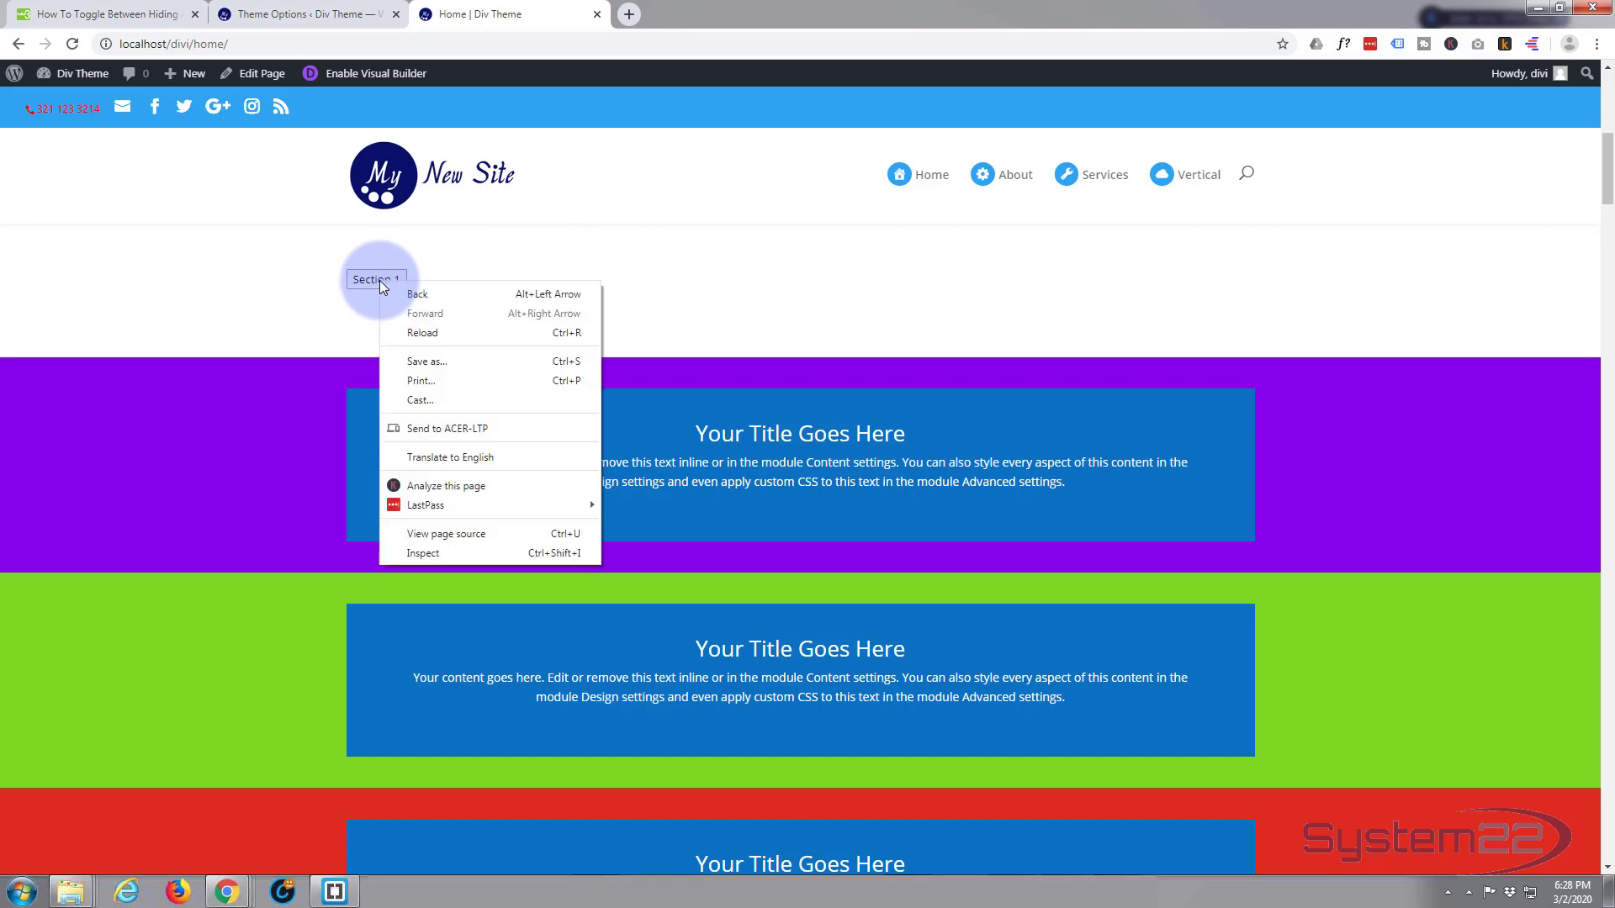
click(453, 557)
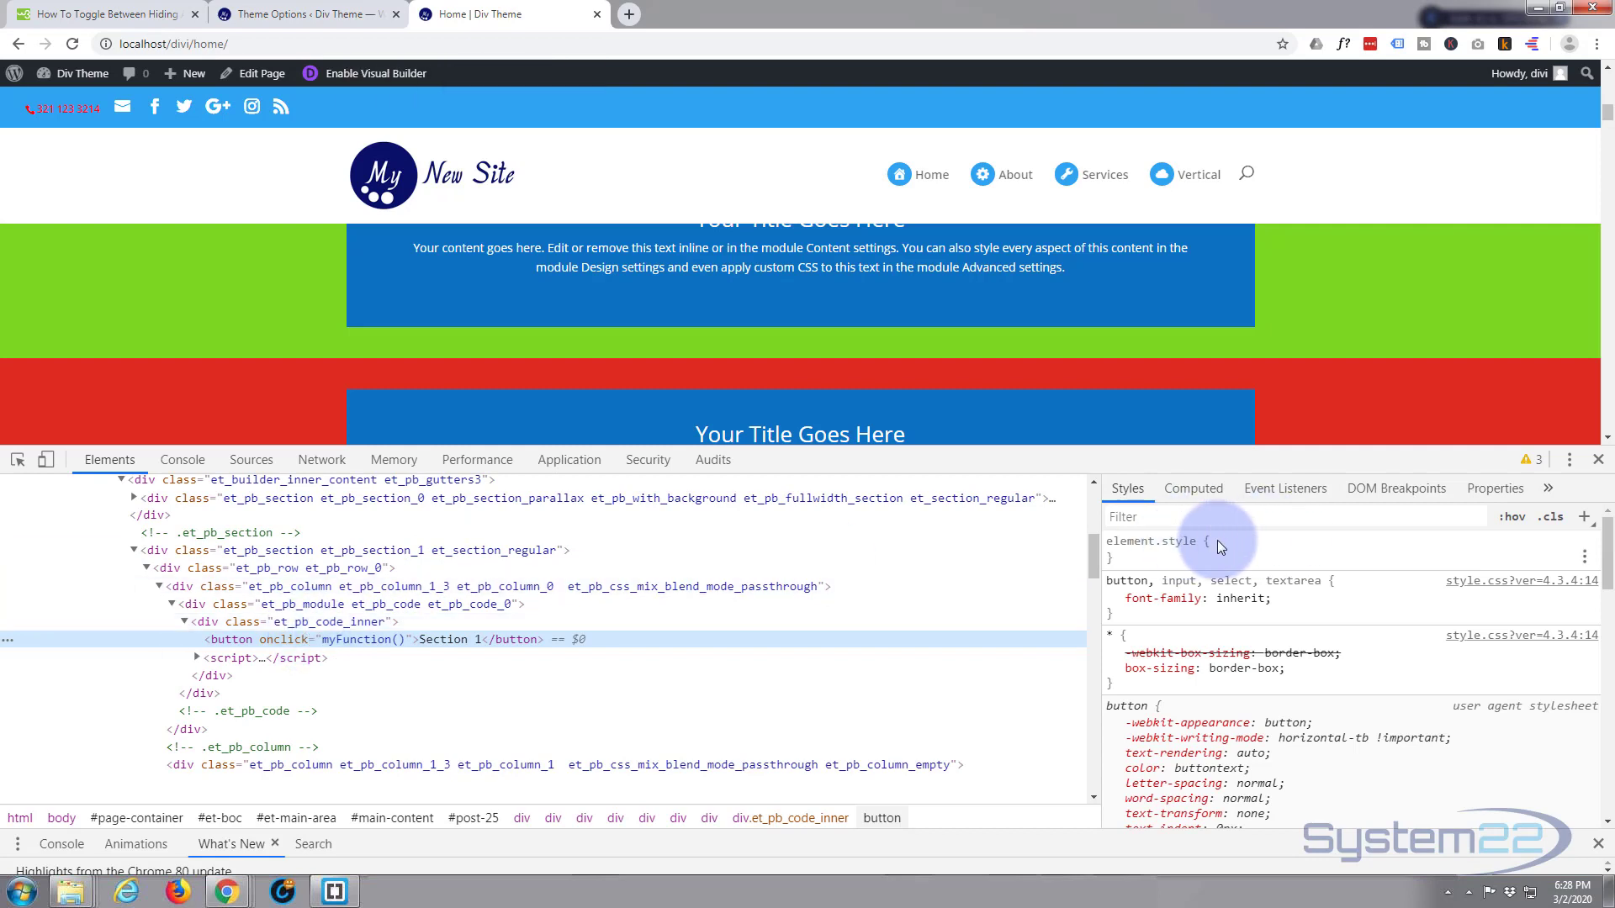
scroll(1144, 331, up, 5)
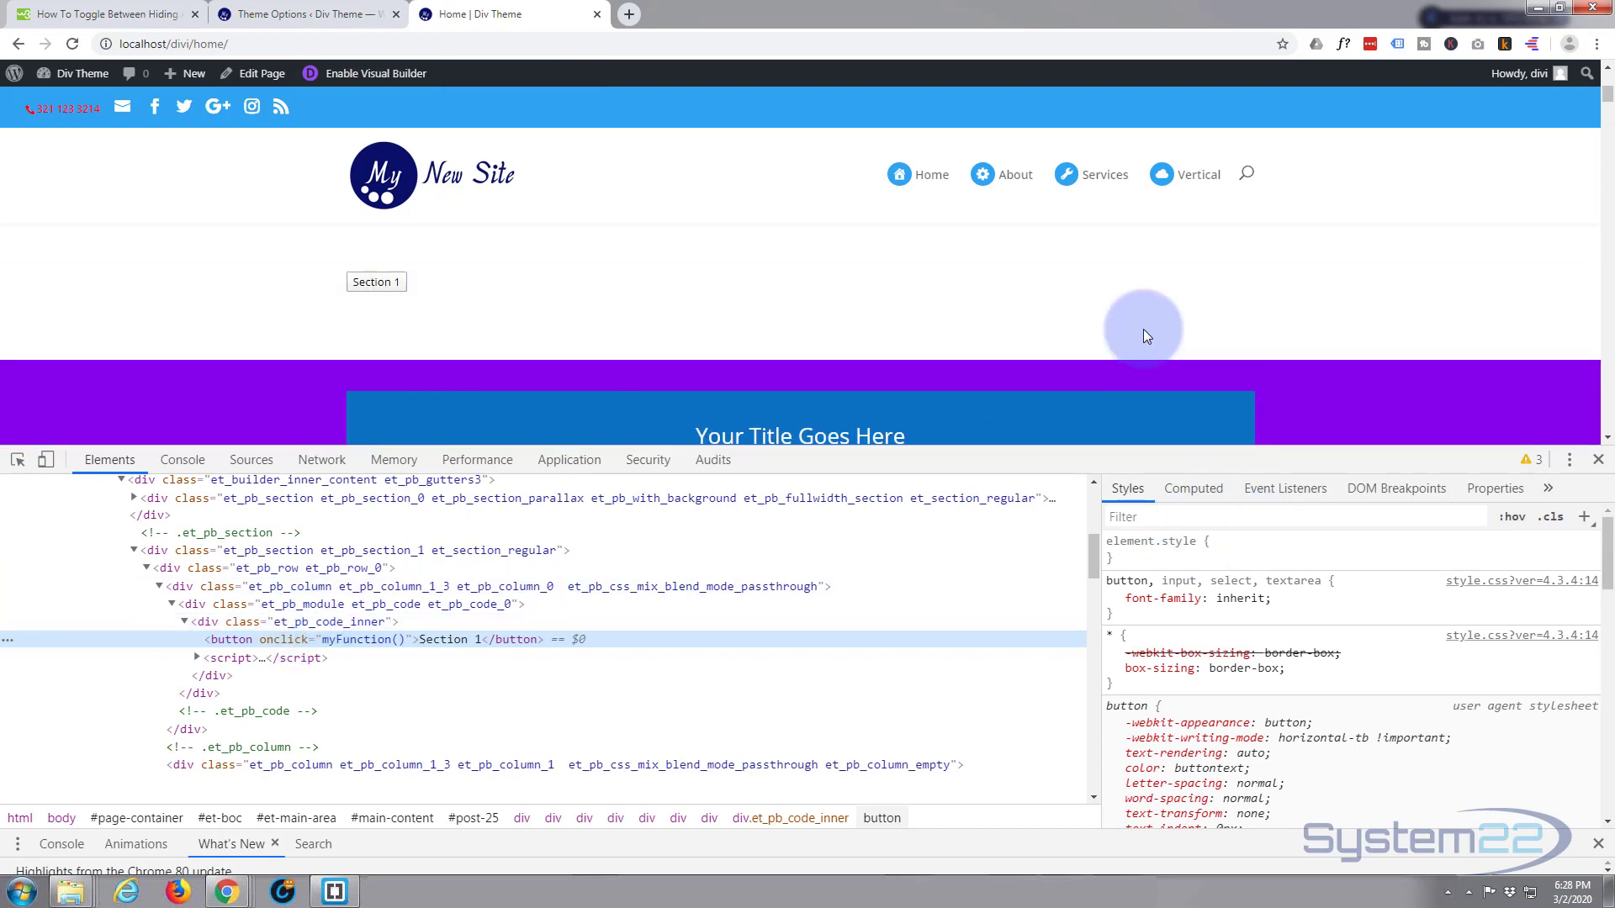
scroll(1143, 335, up, 1)
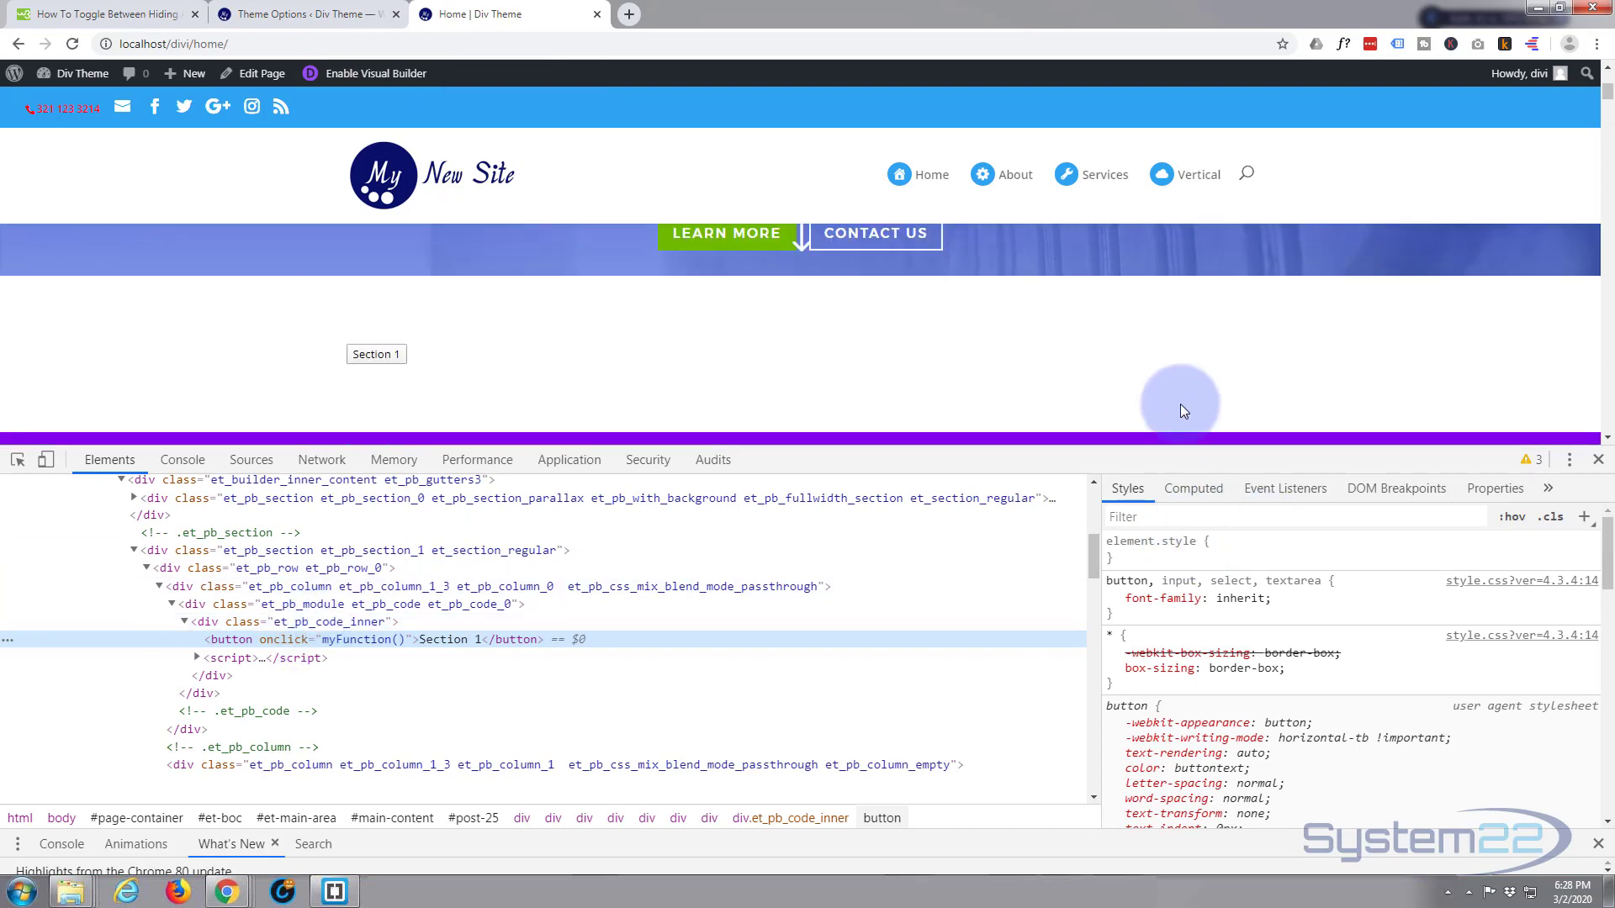
click(1225, 540)
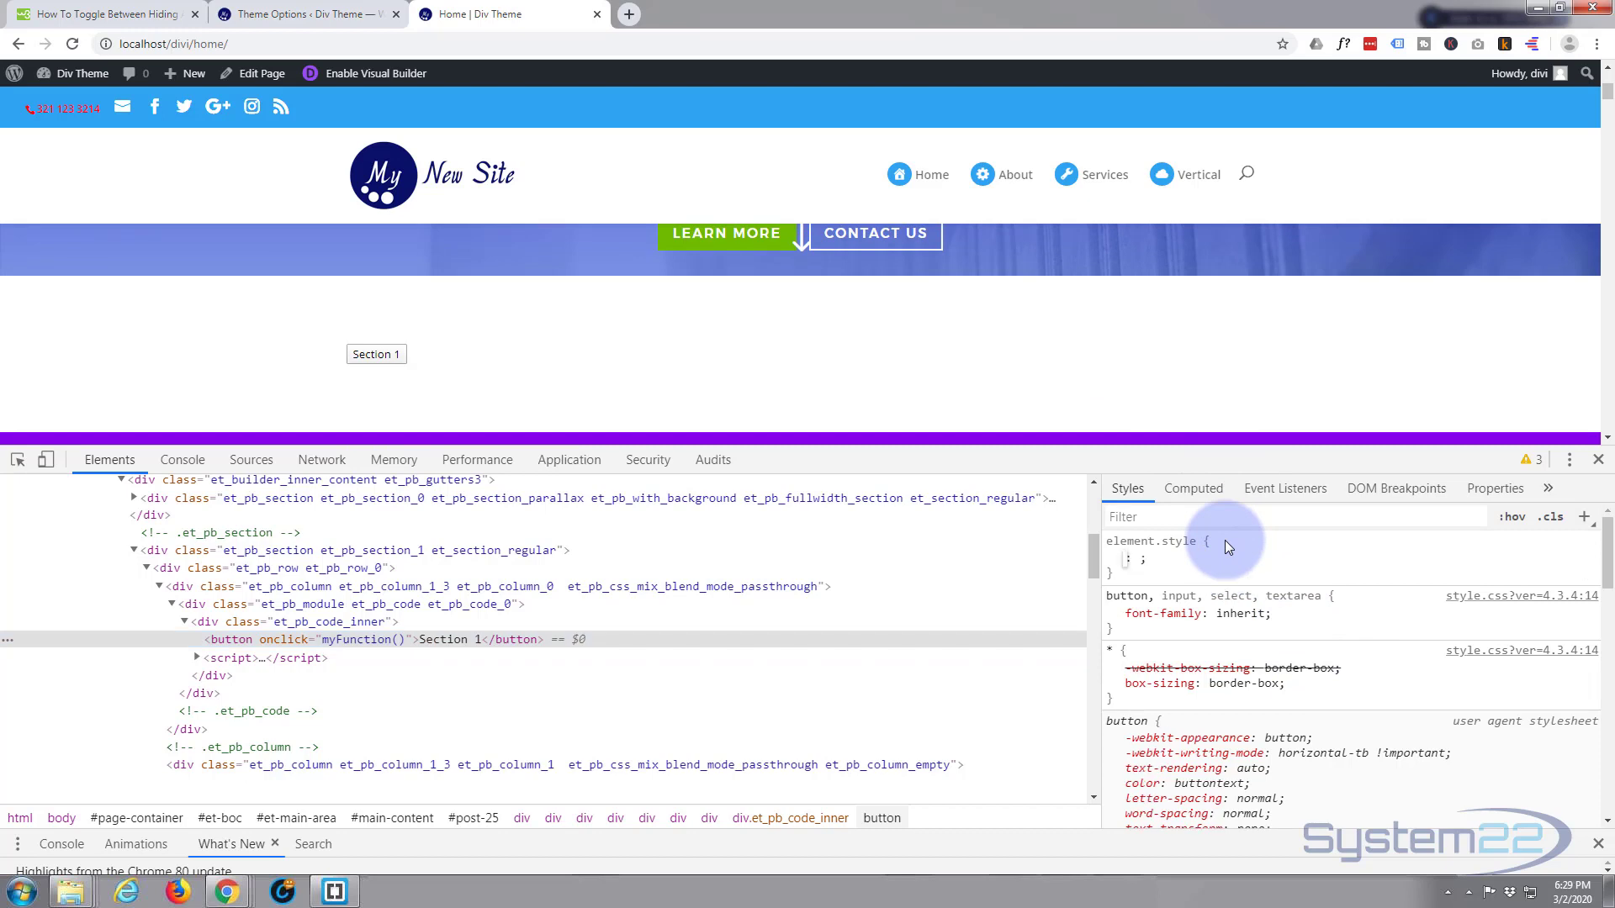
text(background)
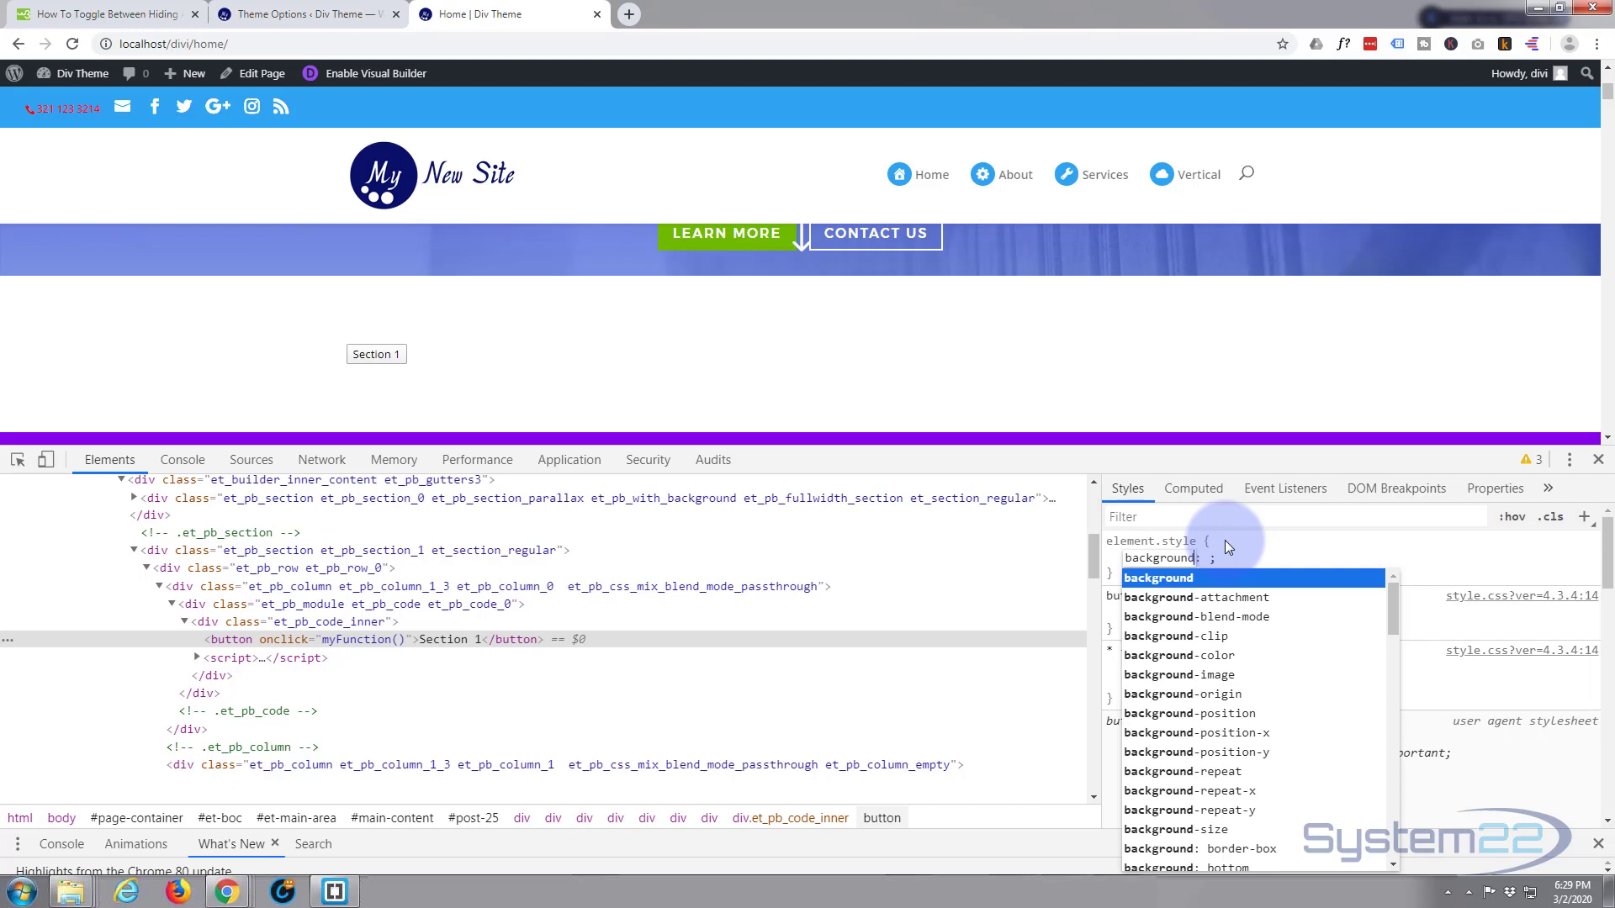
key(Tab)
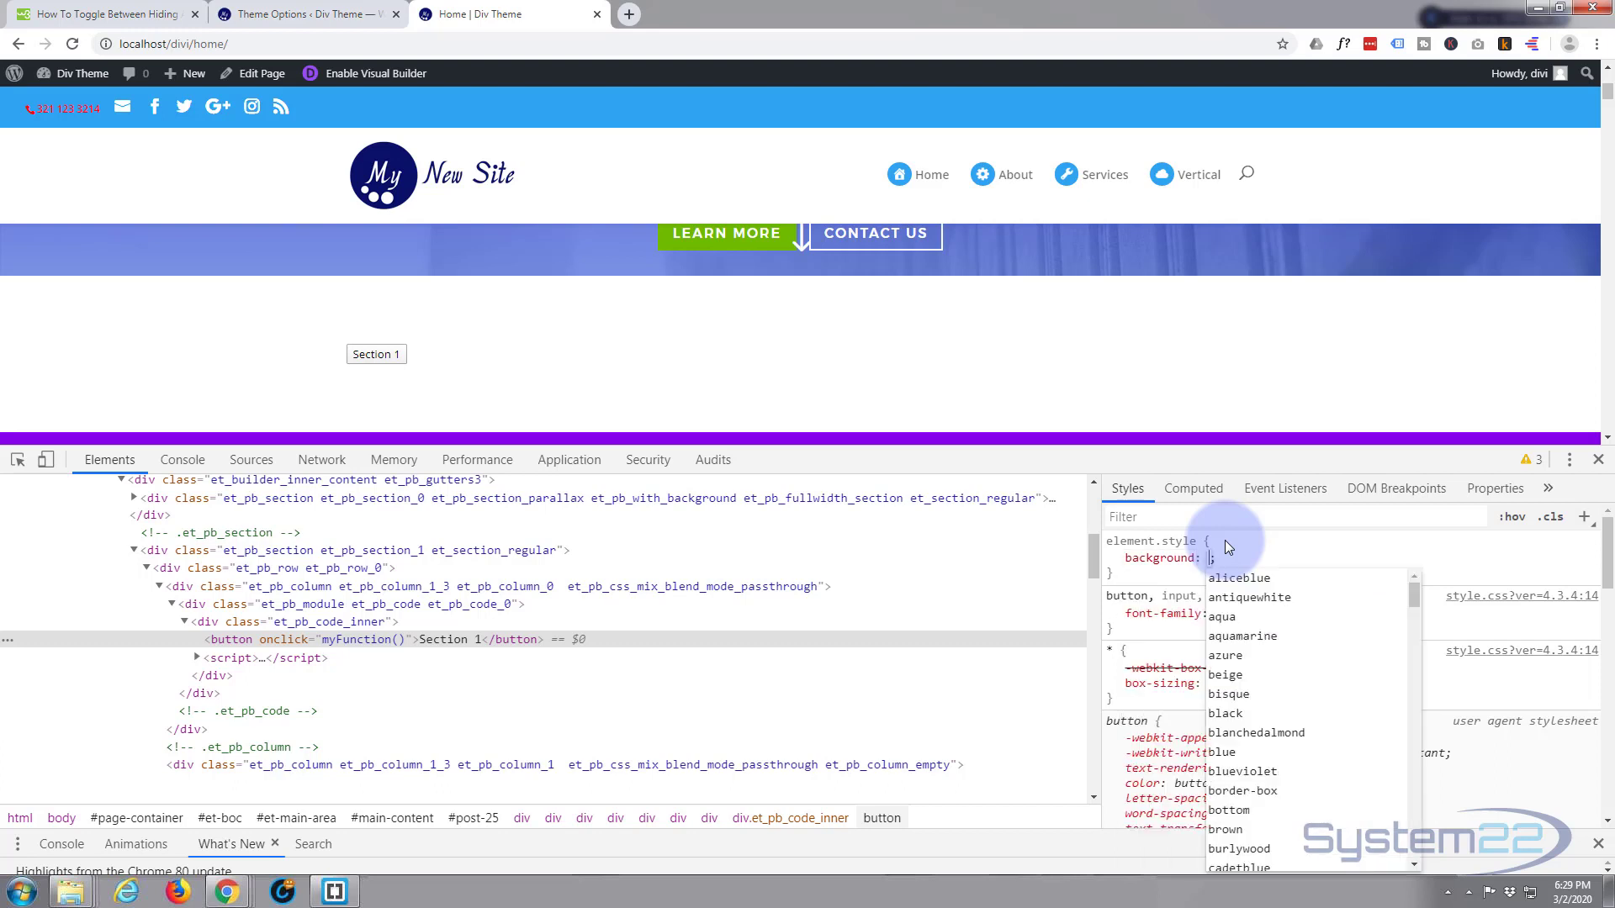
text(blue)
key(Return)
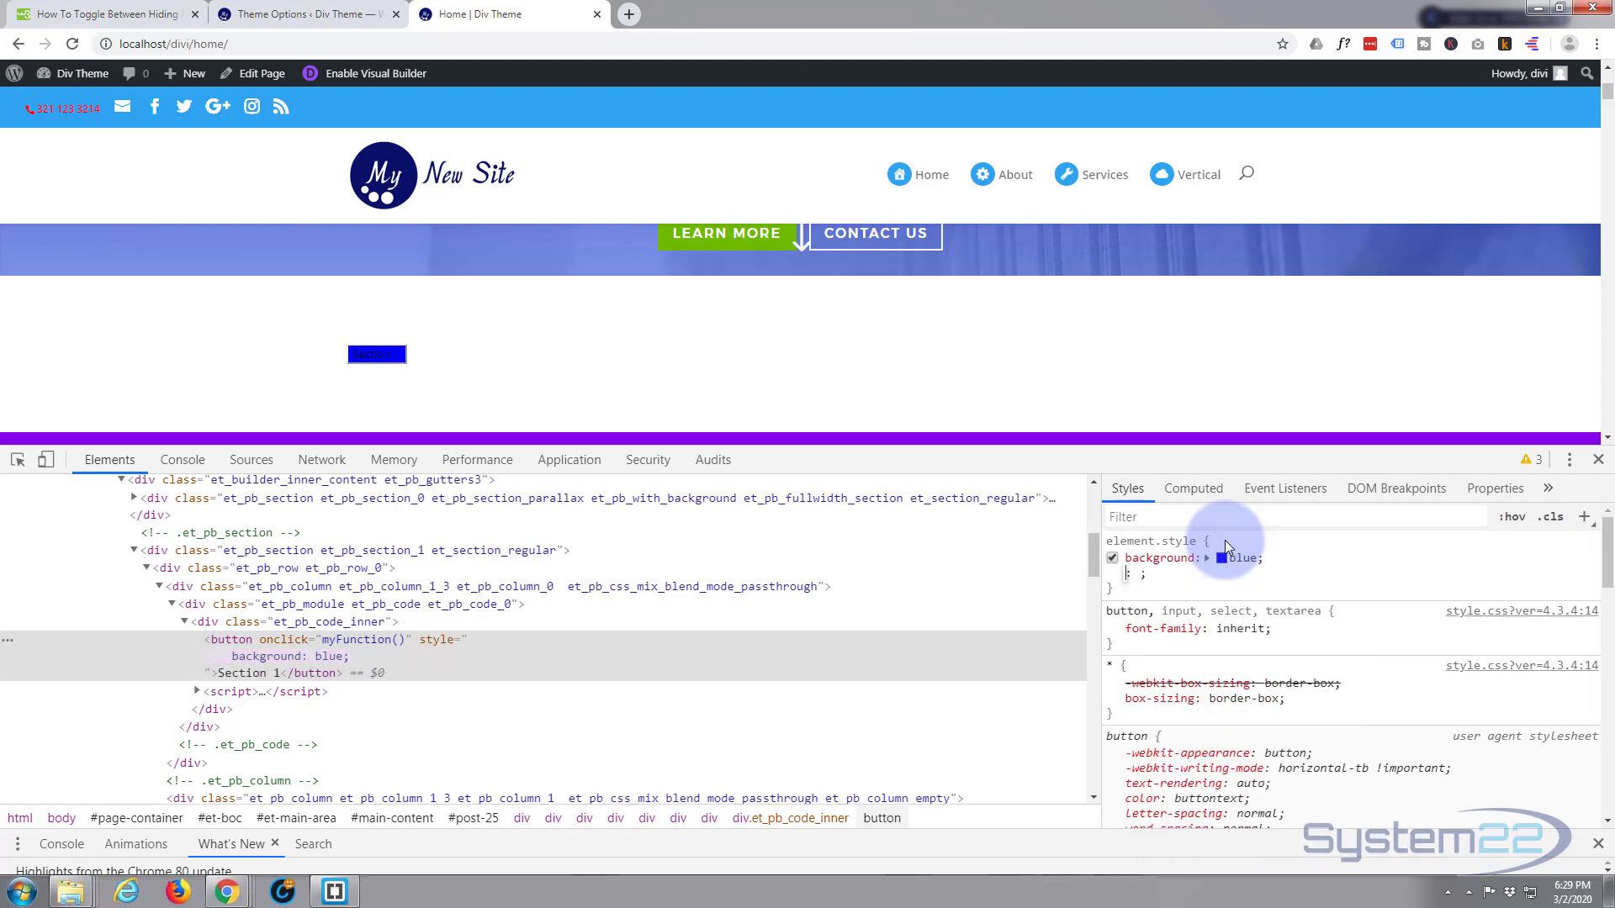
key(Tab)
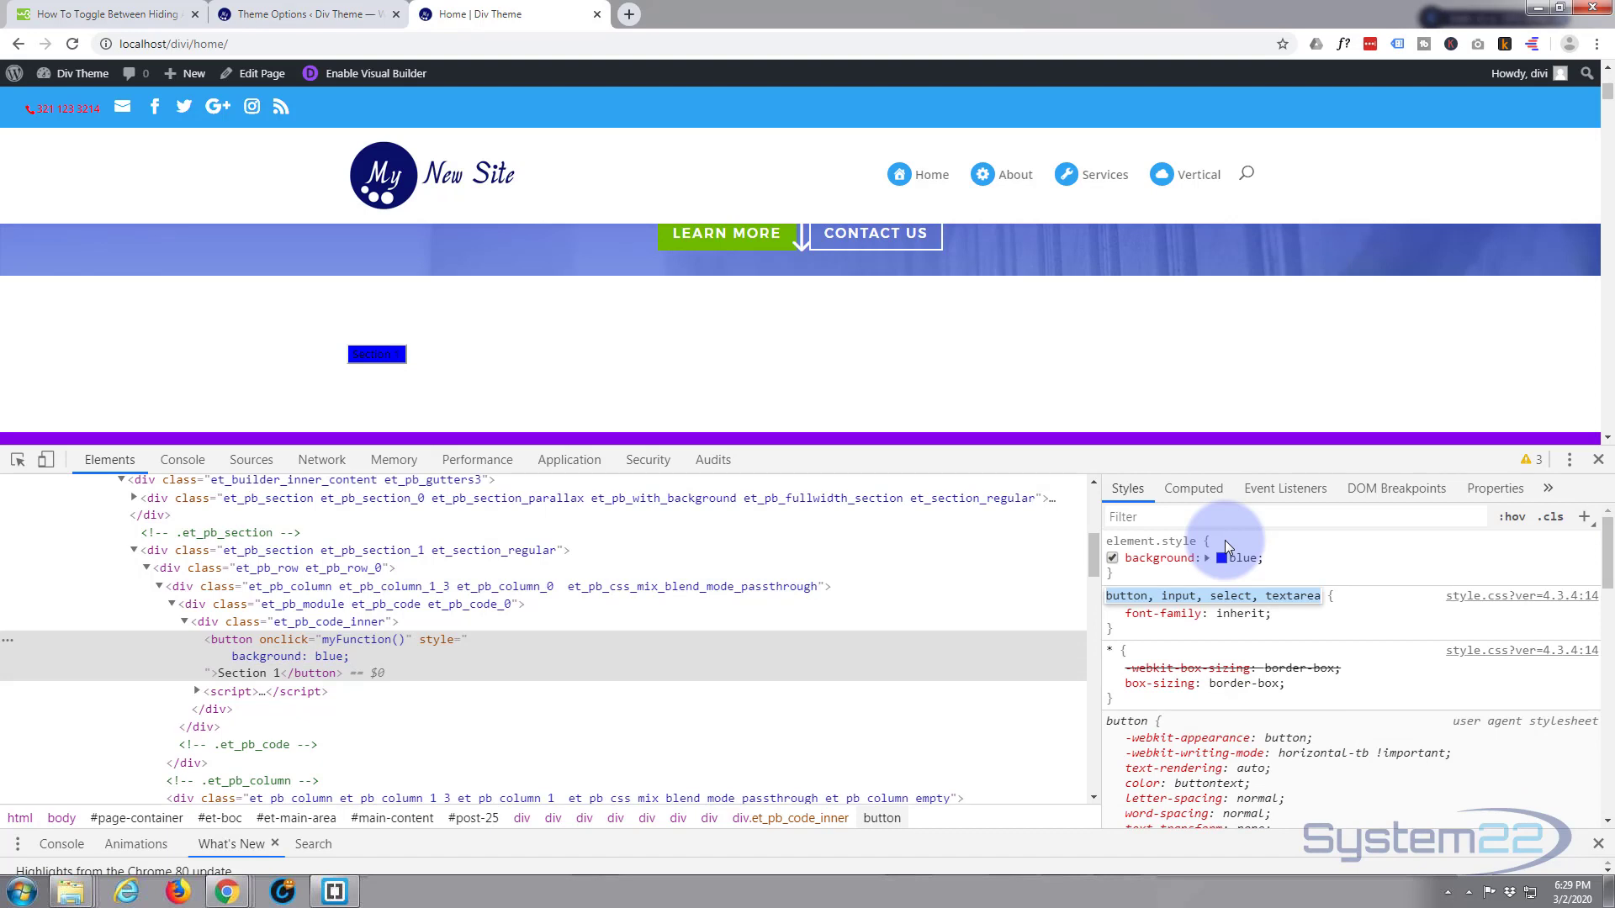
- Add padding 15px 25px and color #fff to the button's inline style, then select the declarations
click(1266, 557)
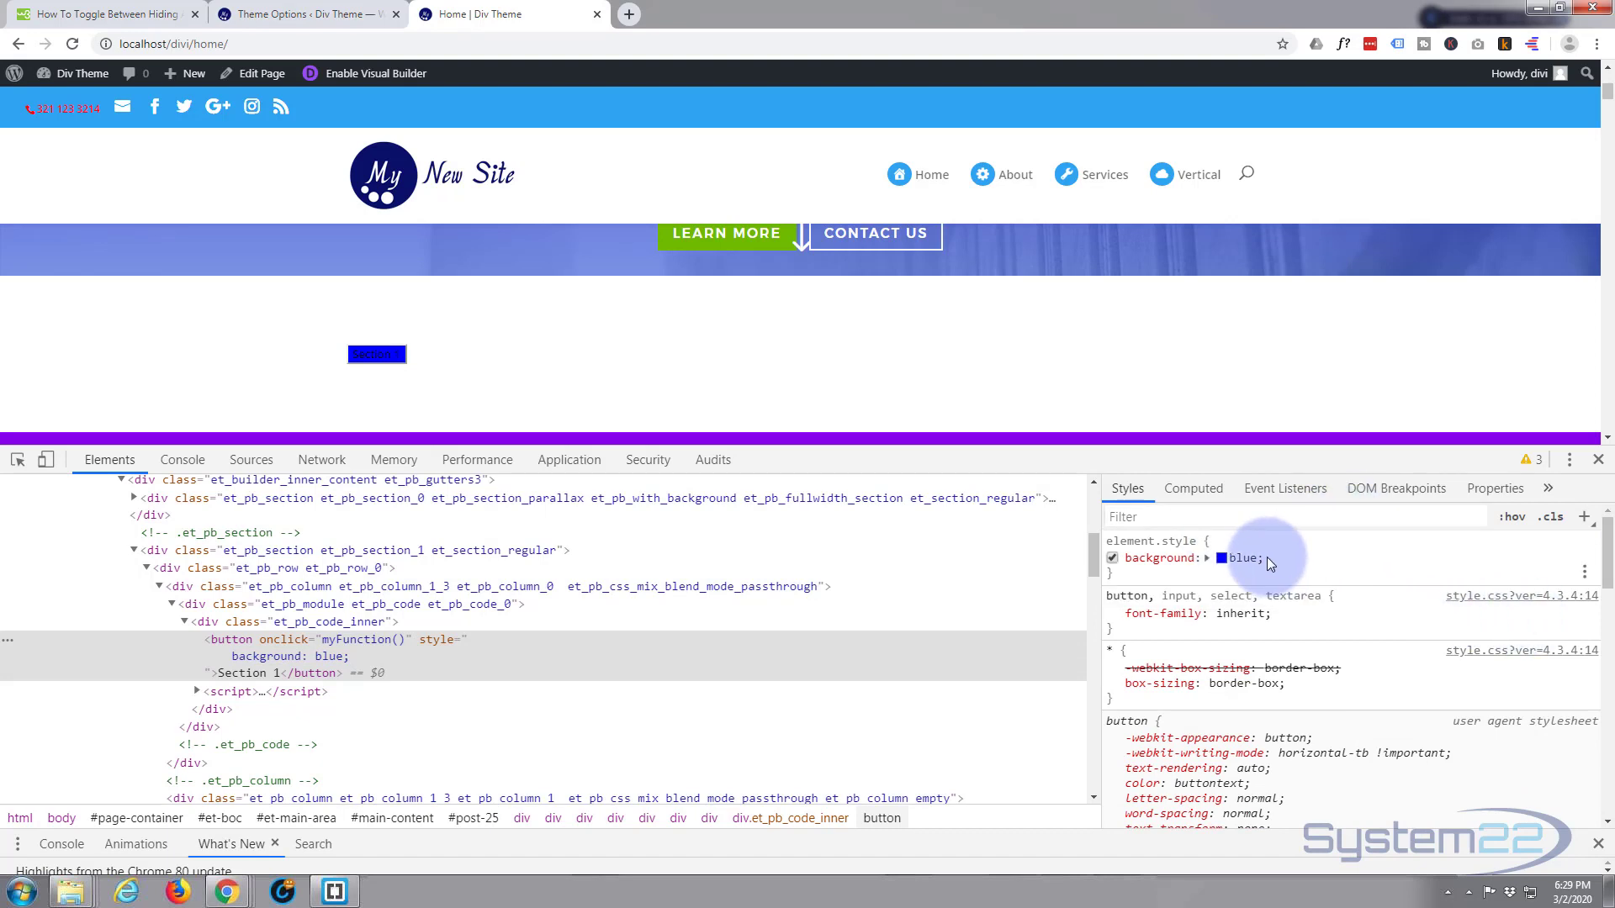
text(p)
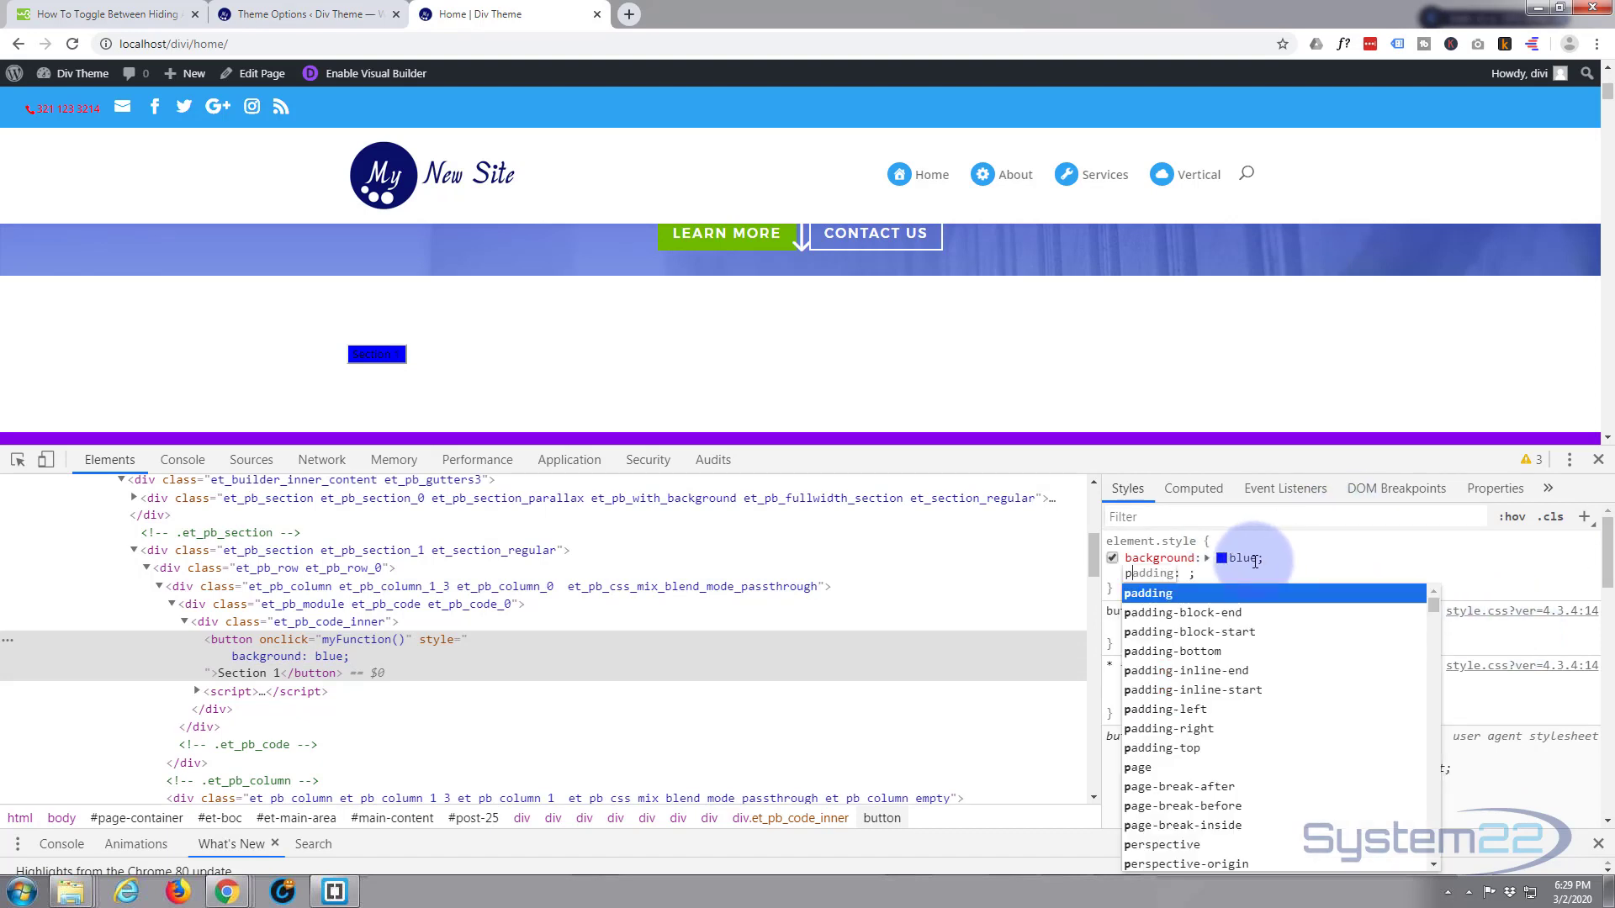
text(adding)
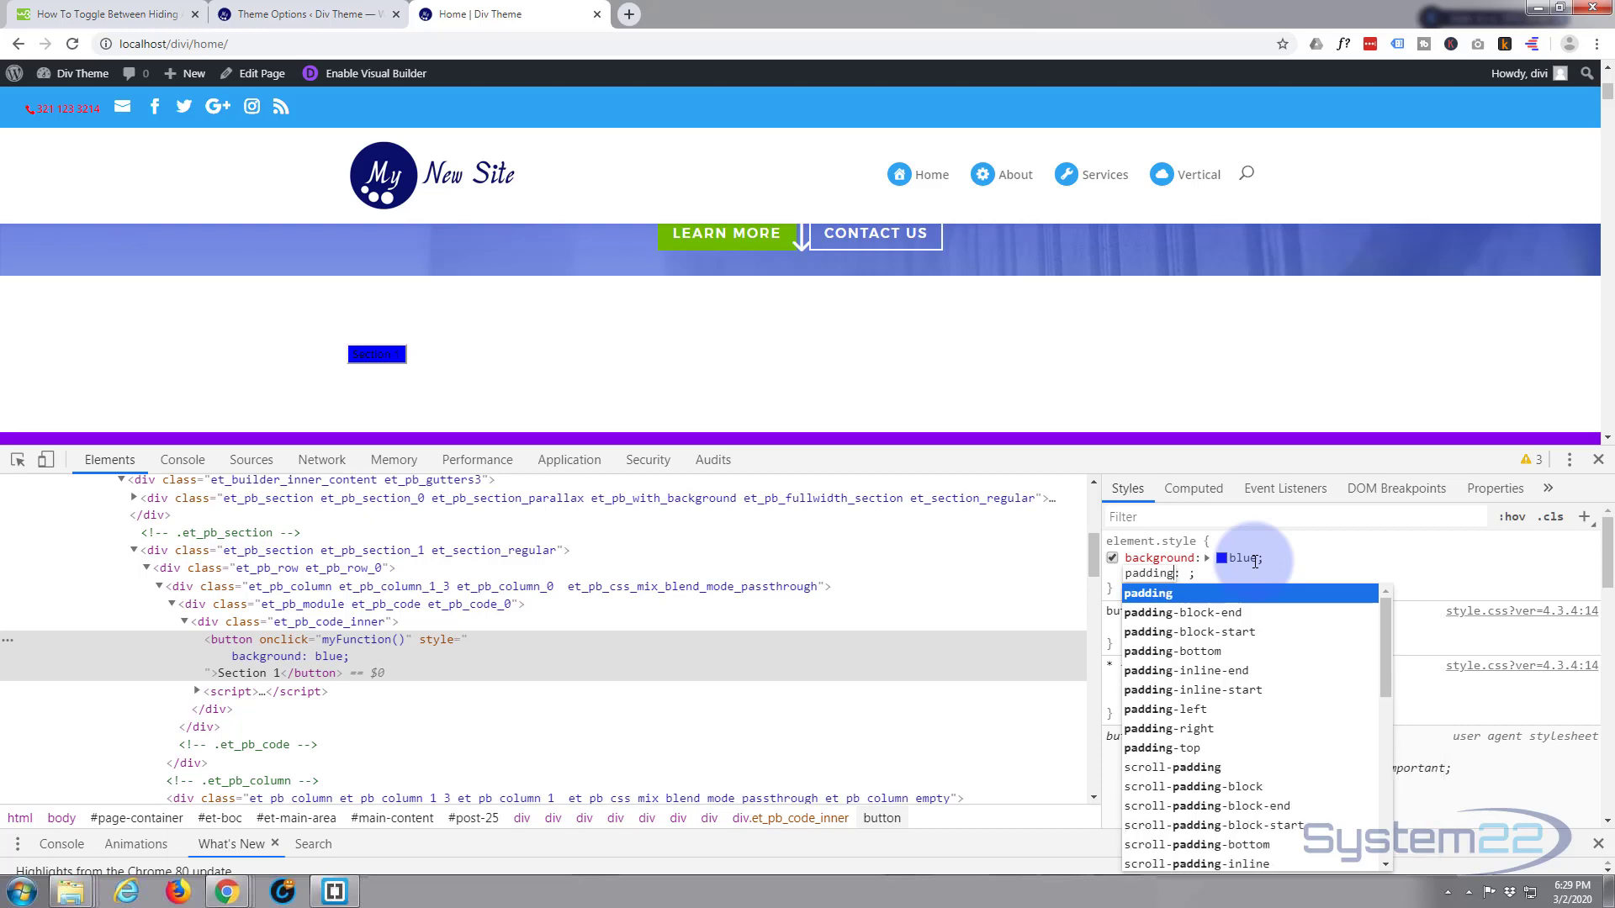
key(Tab)
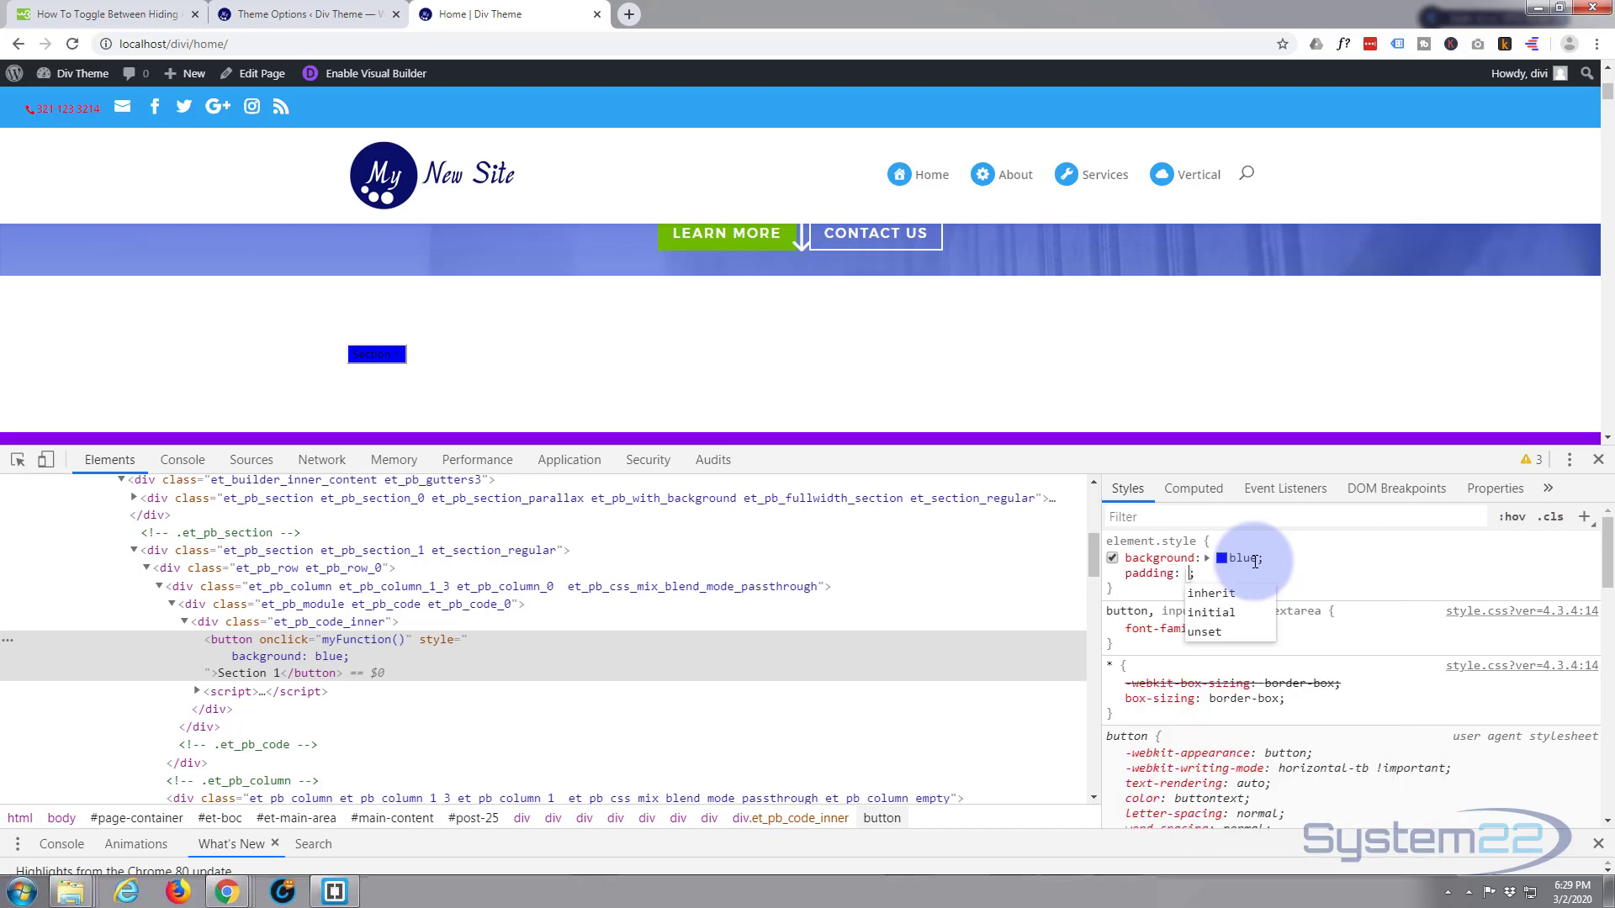
text(15px)
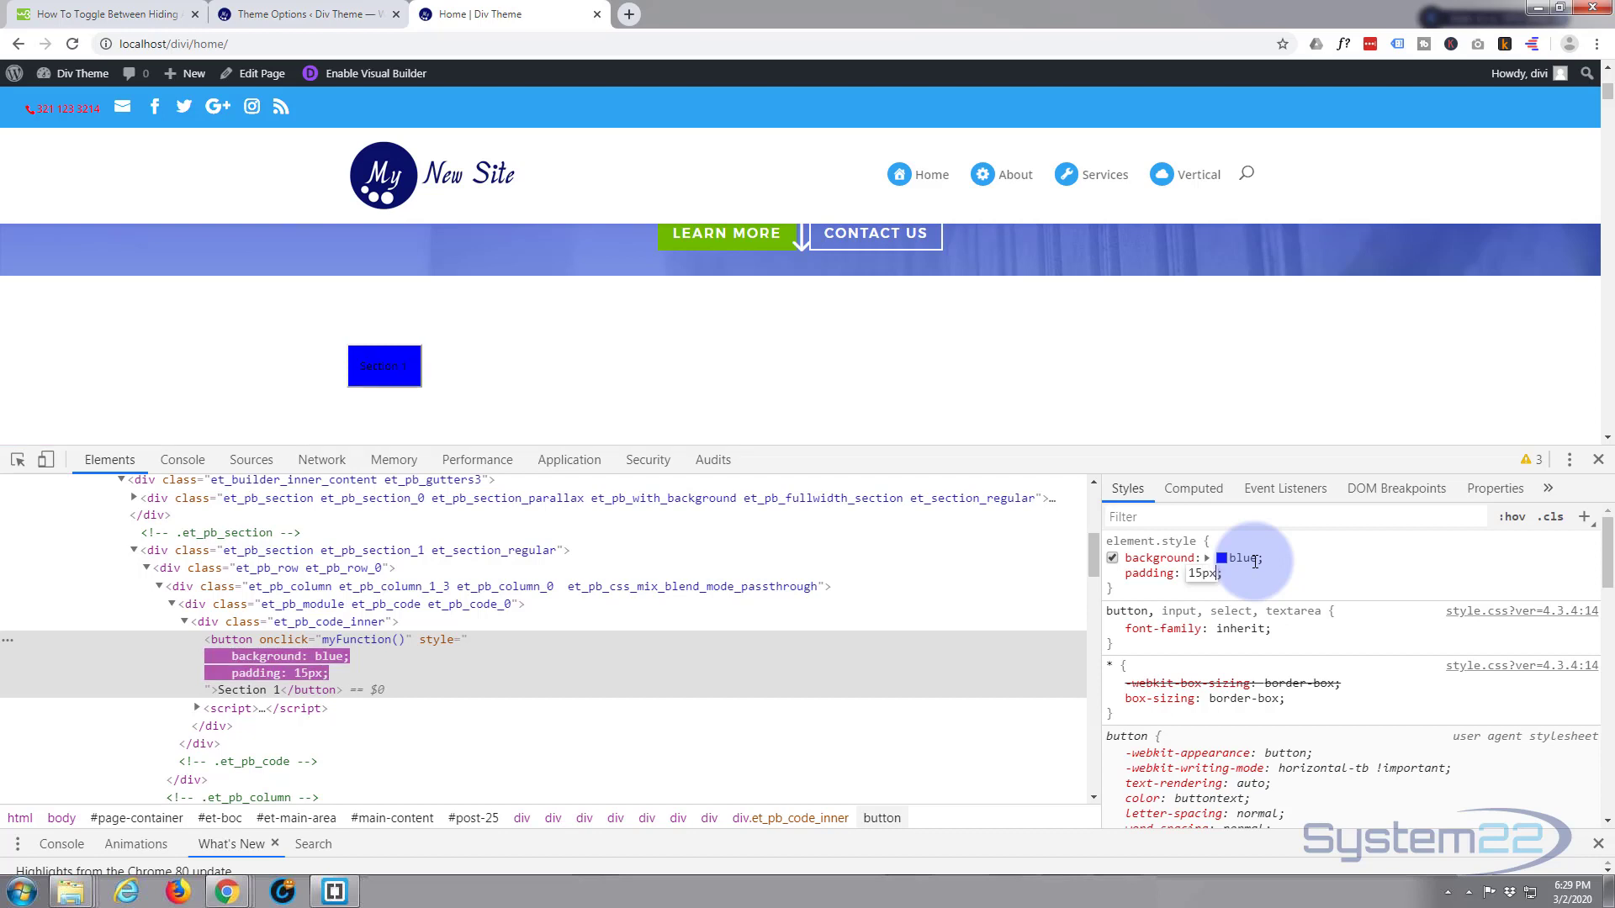
text( 25)
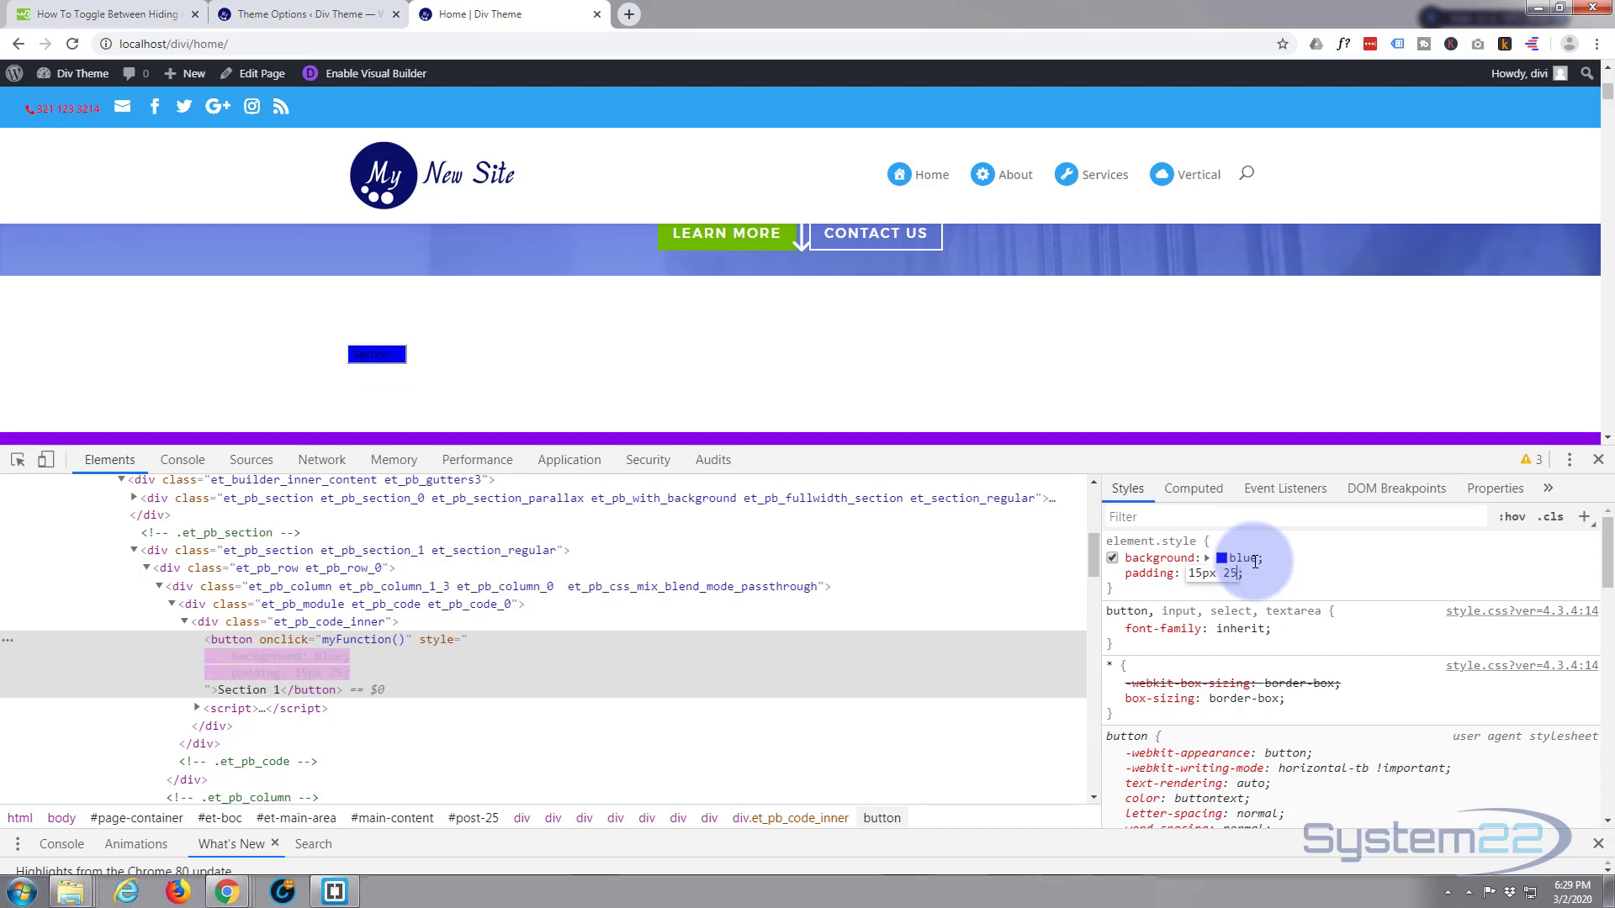
text(px)
click(1293, 557)
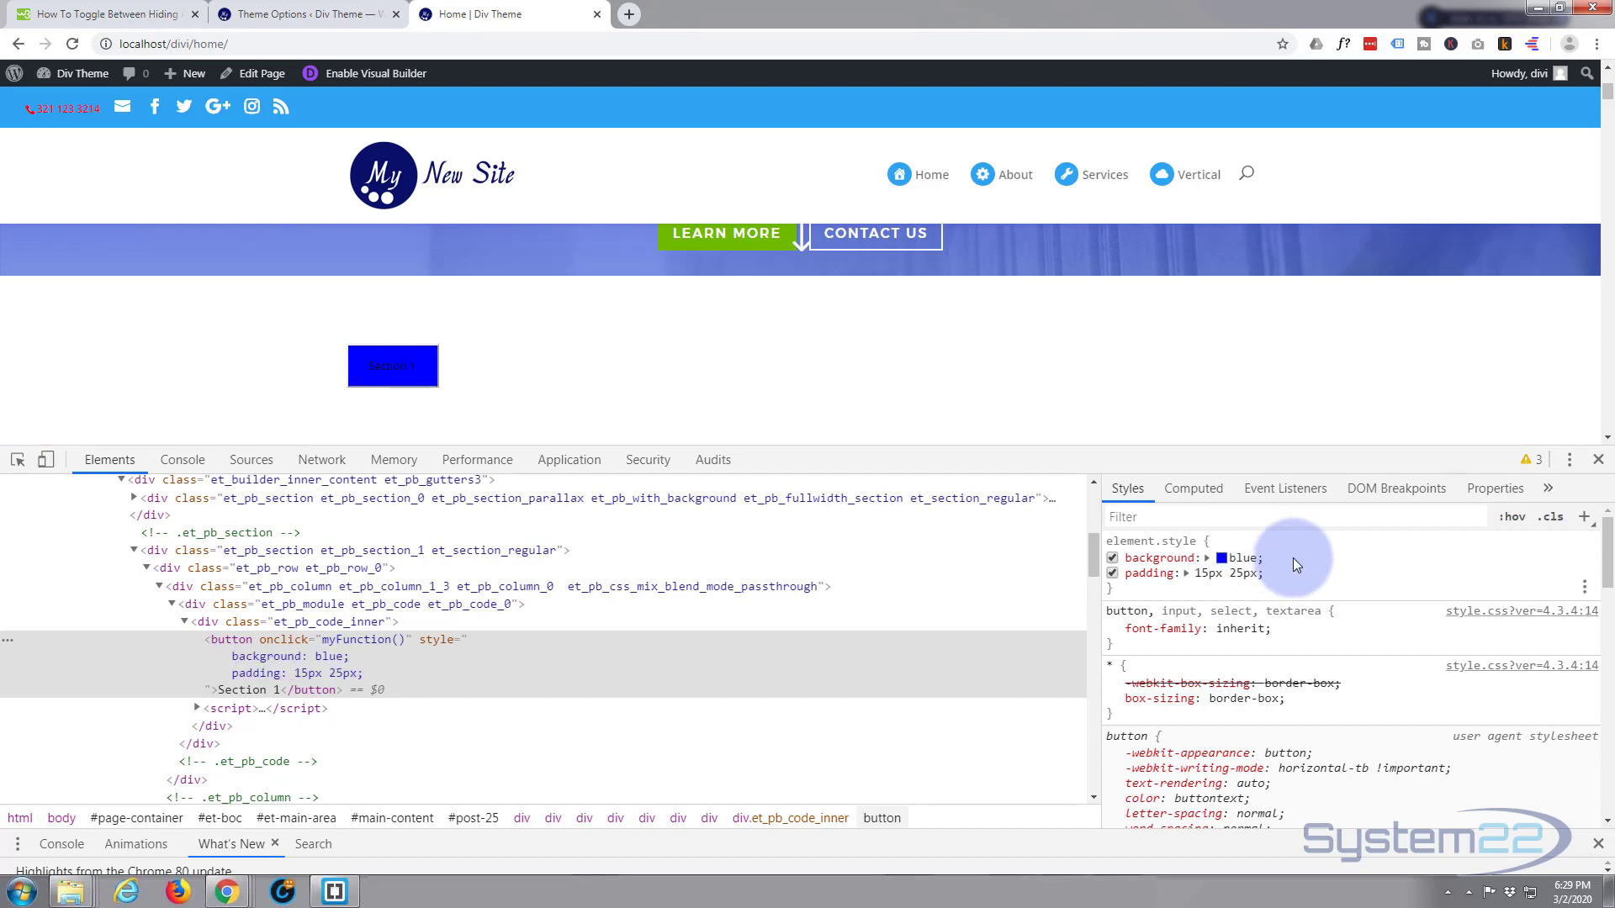
click(1272, 563)
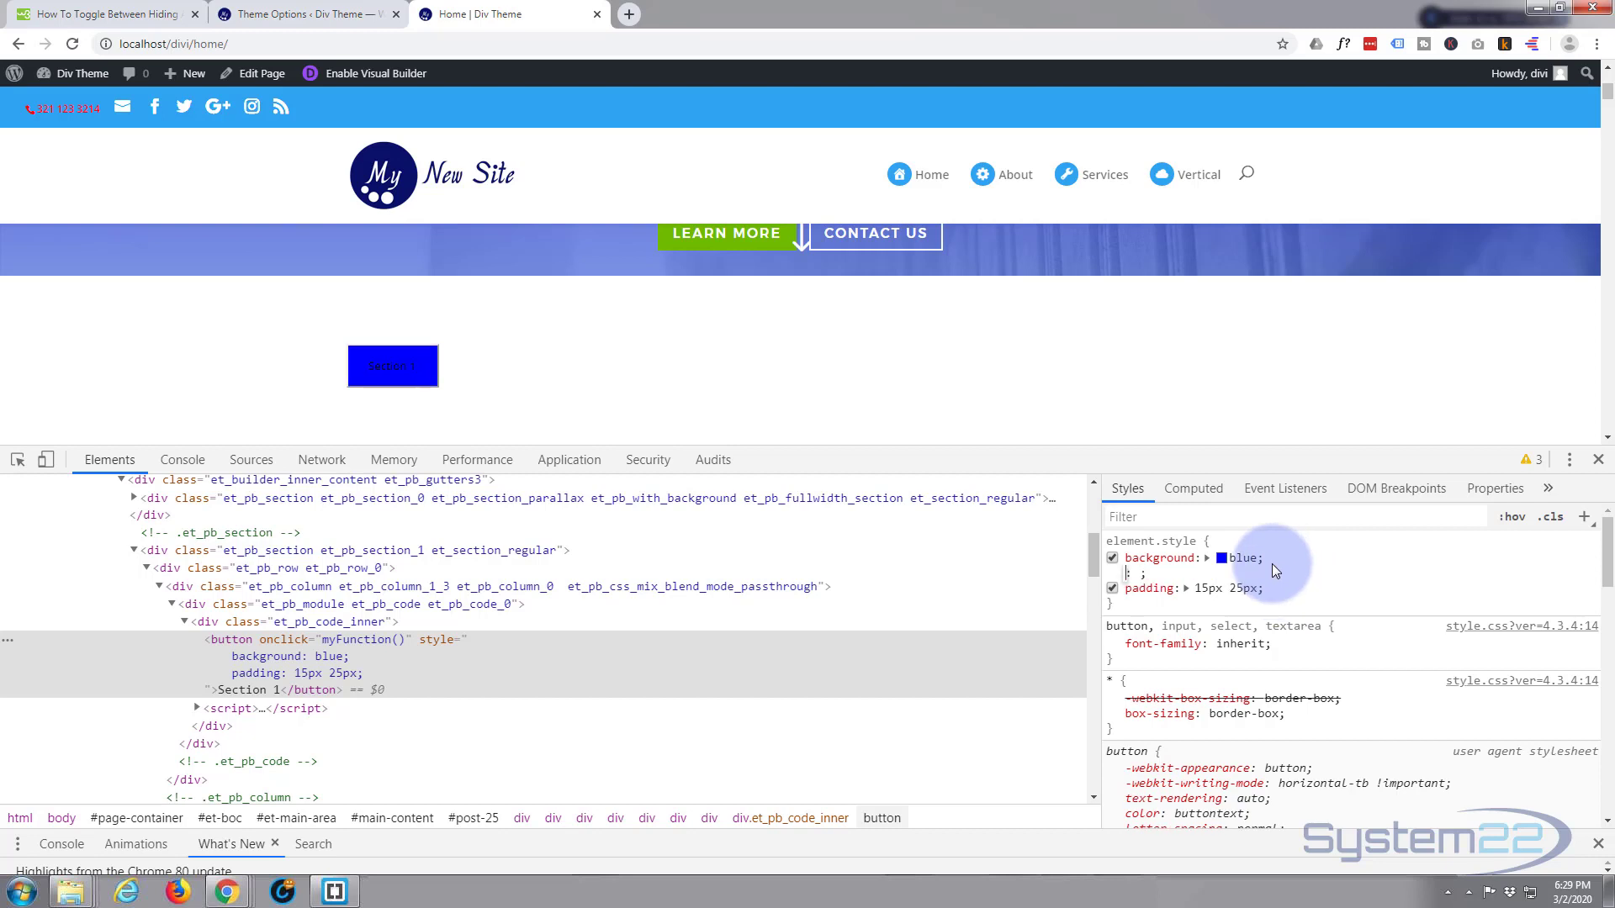
text(color)
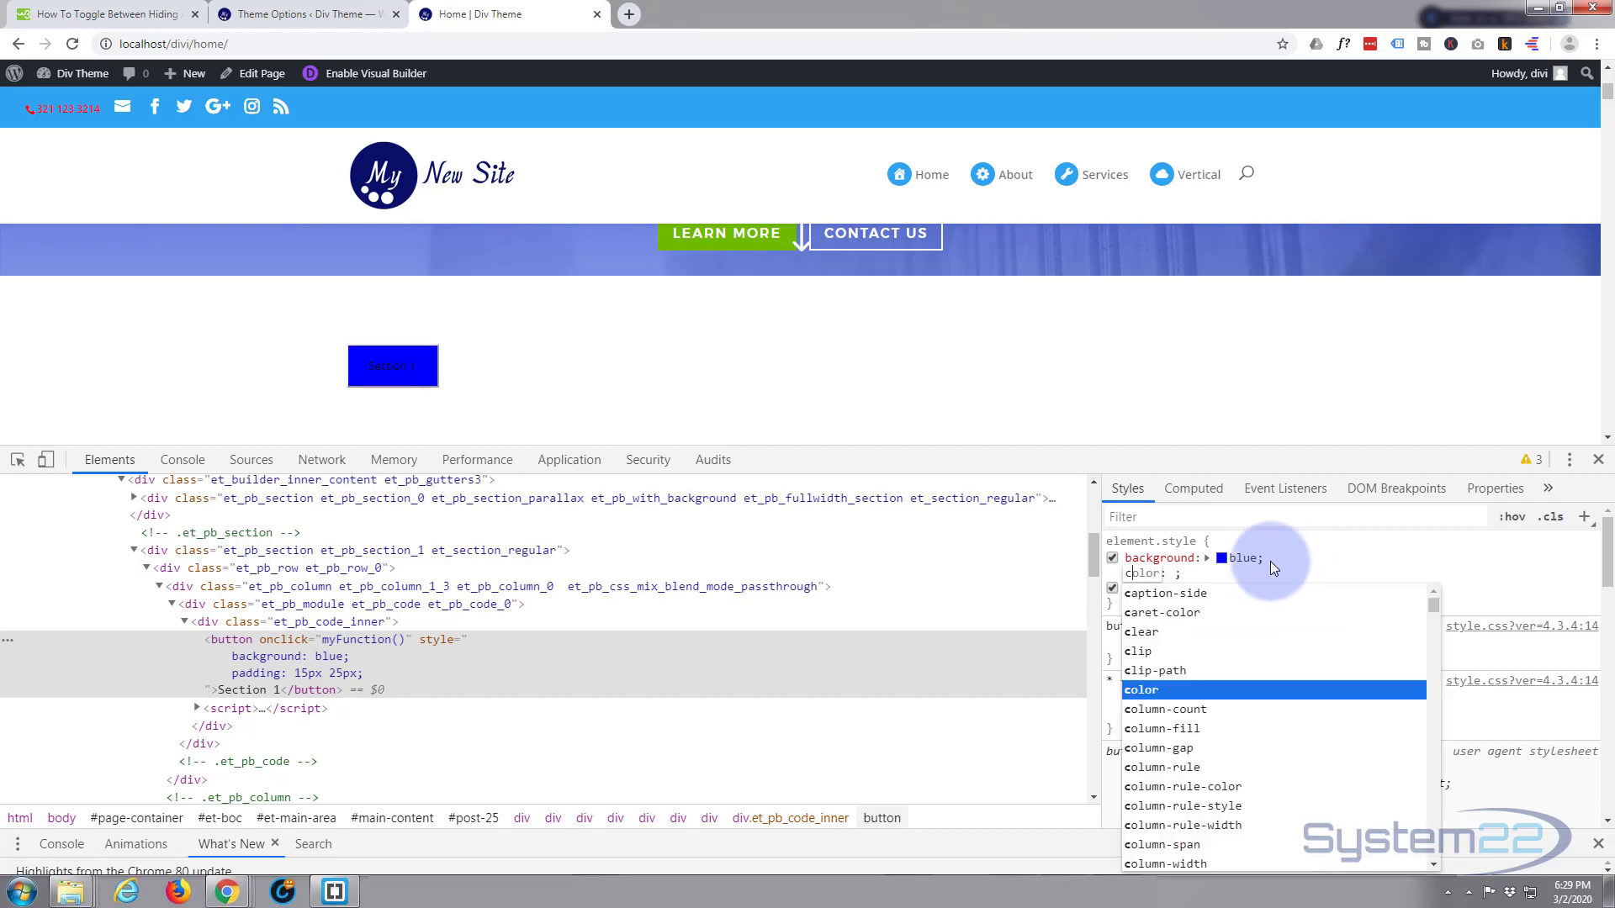
key(Tab)
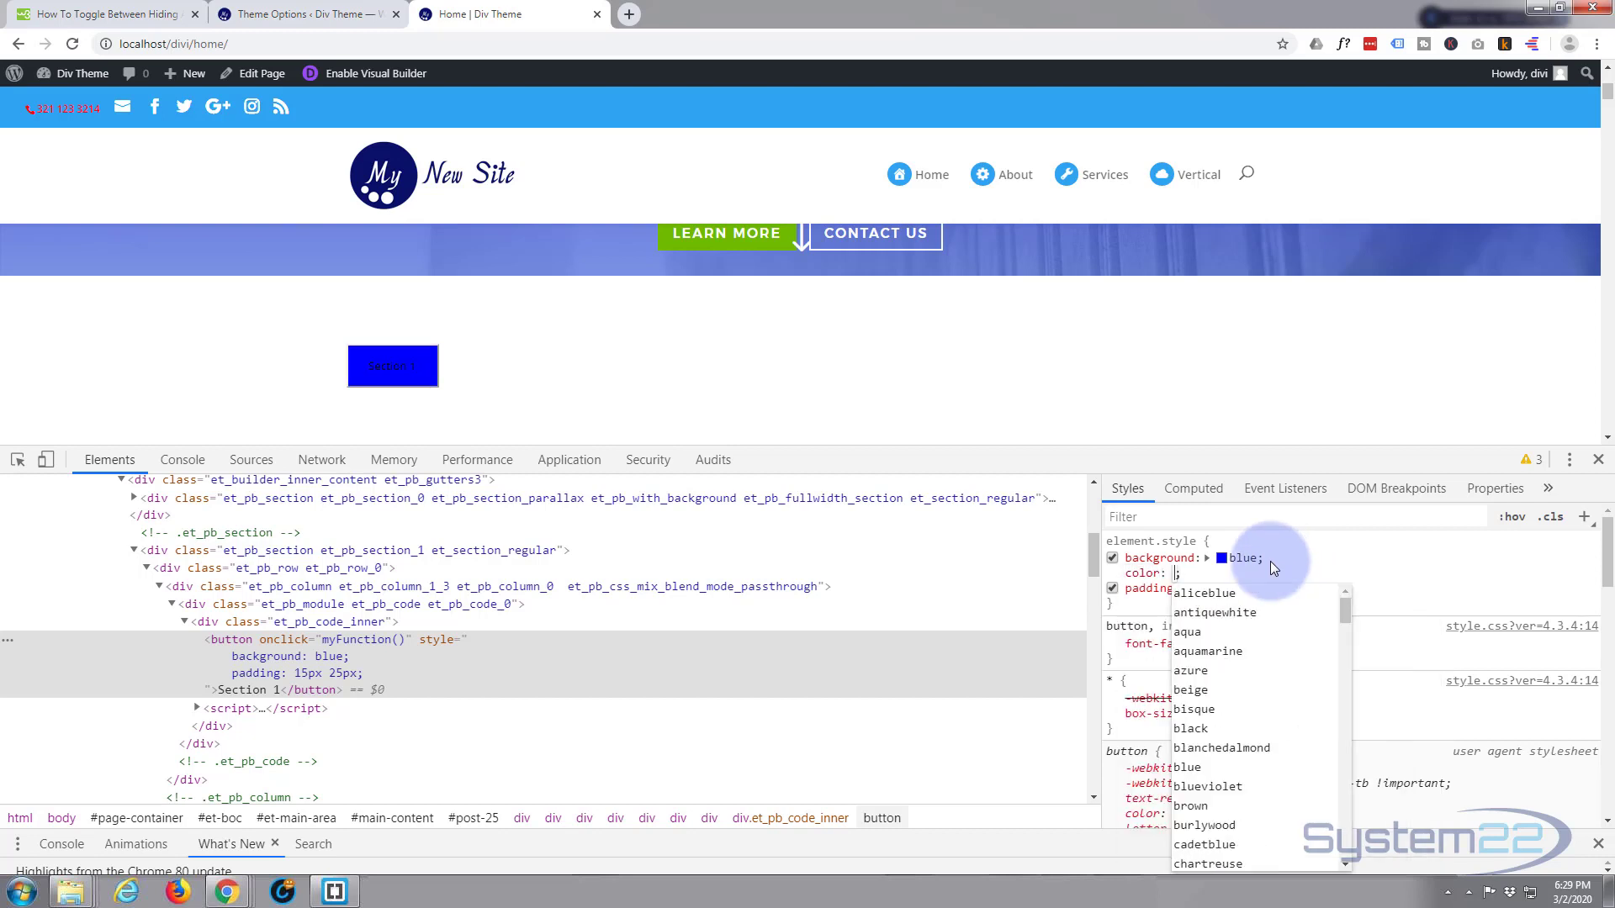
text(#fff)
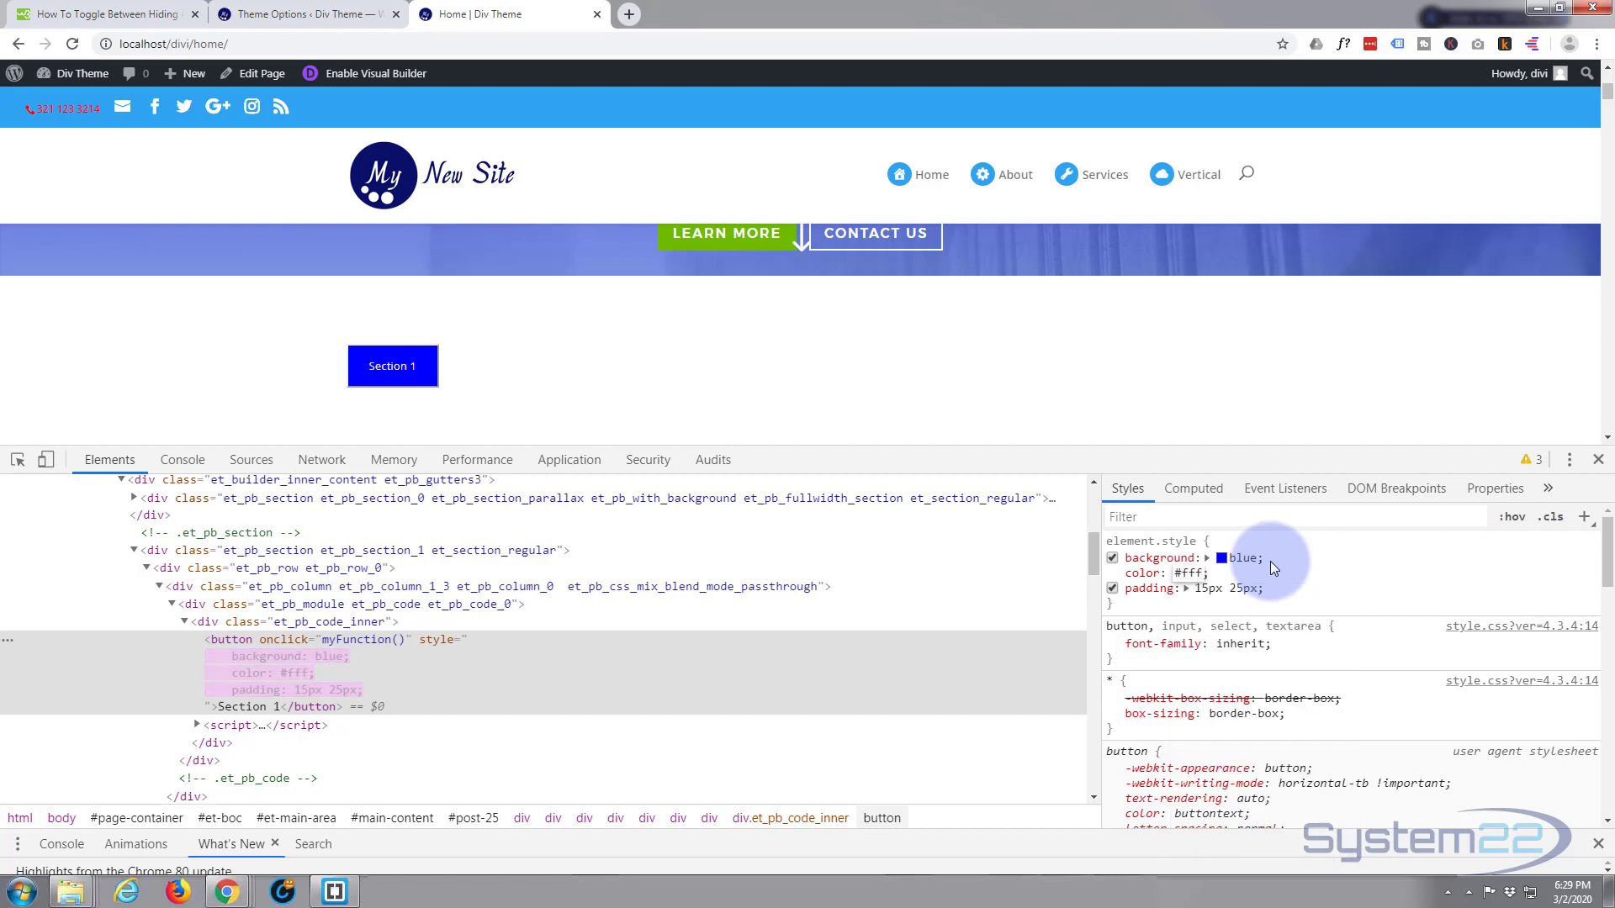
key(Tab)
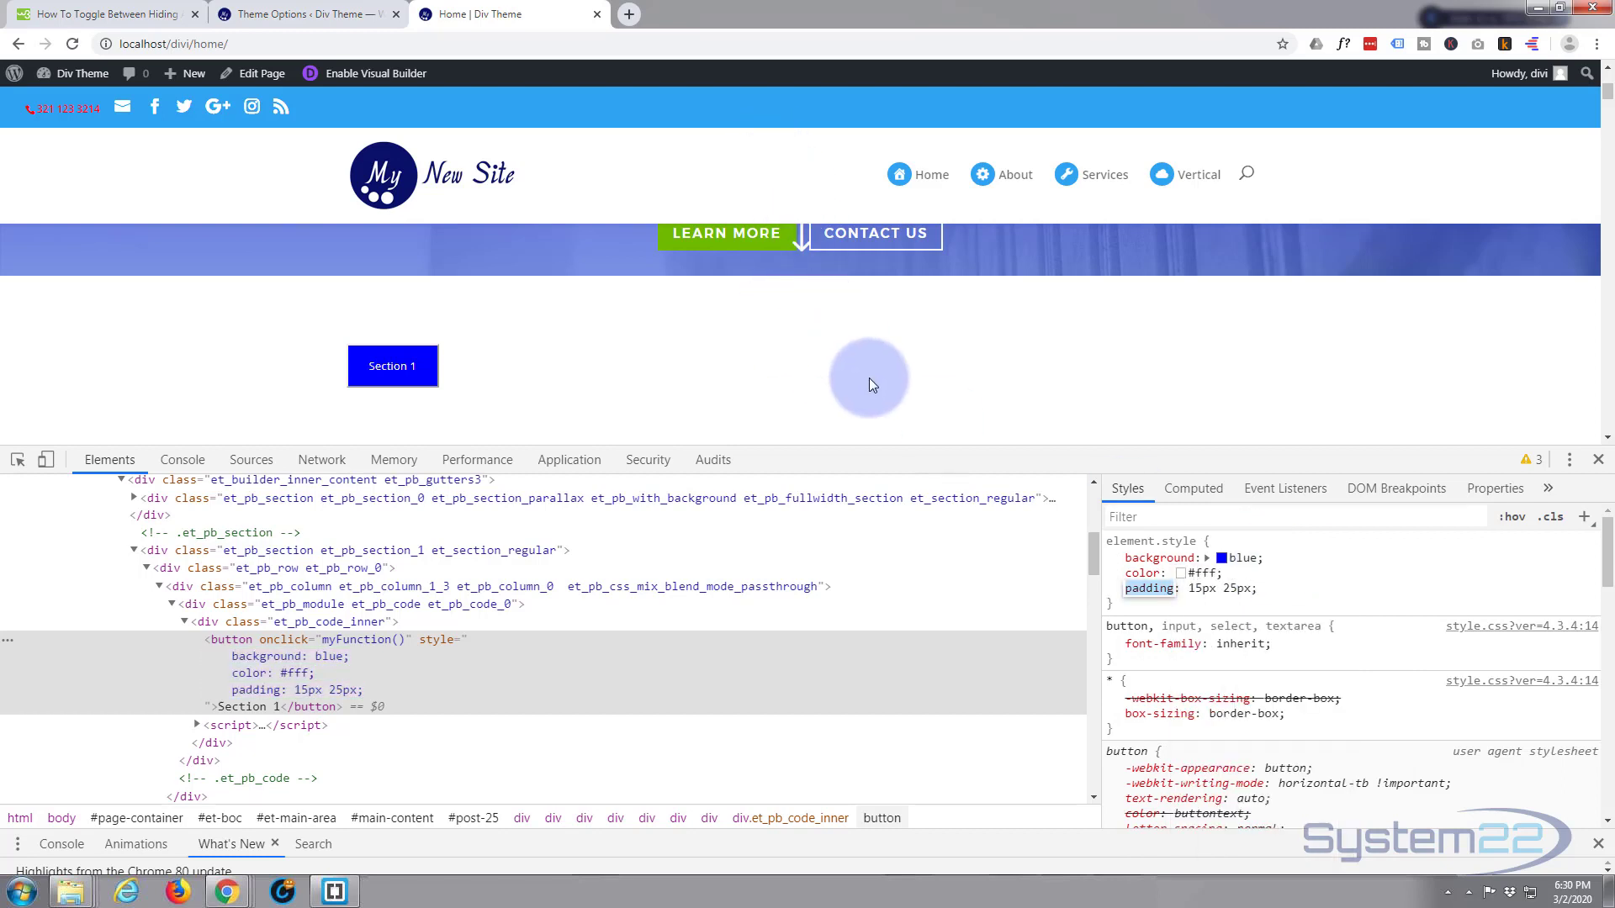
click(1320, 569)
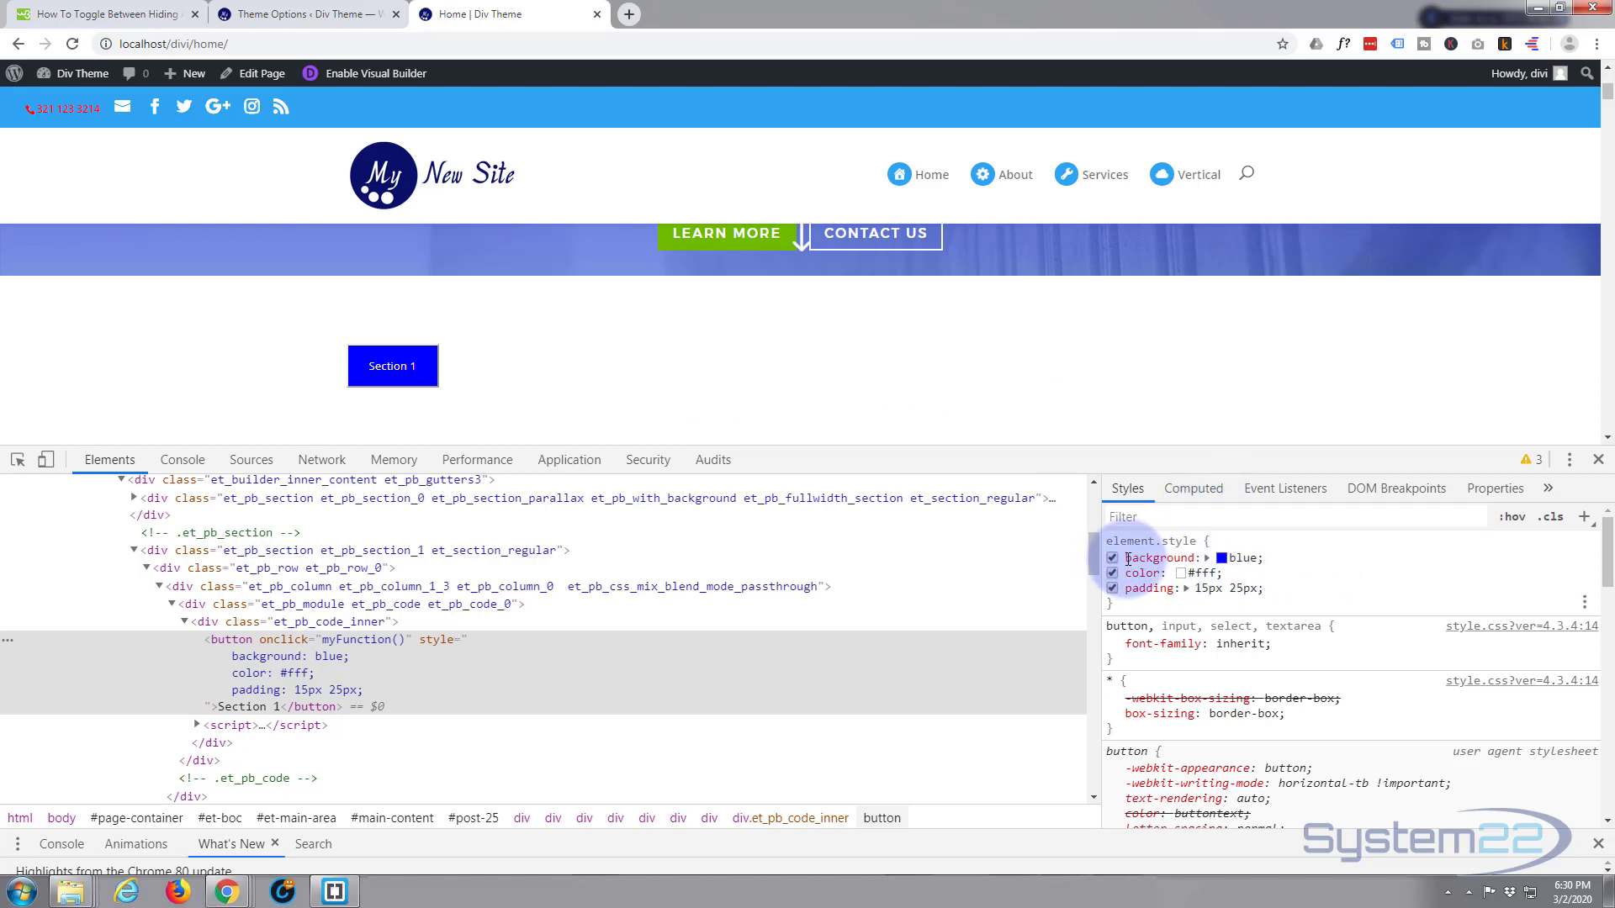
drag(1119, 553, 1311, 578)
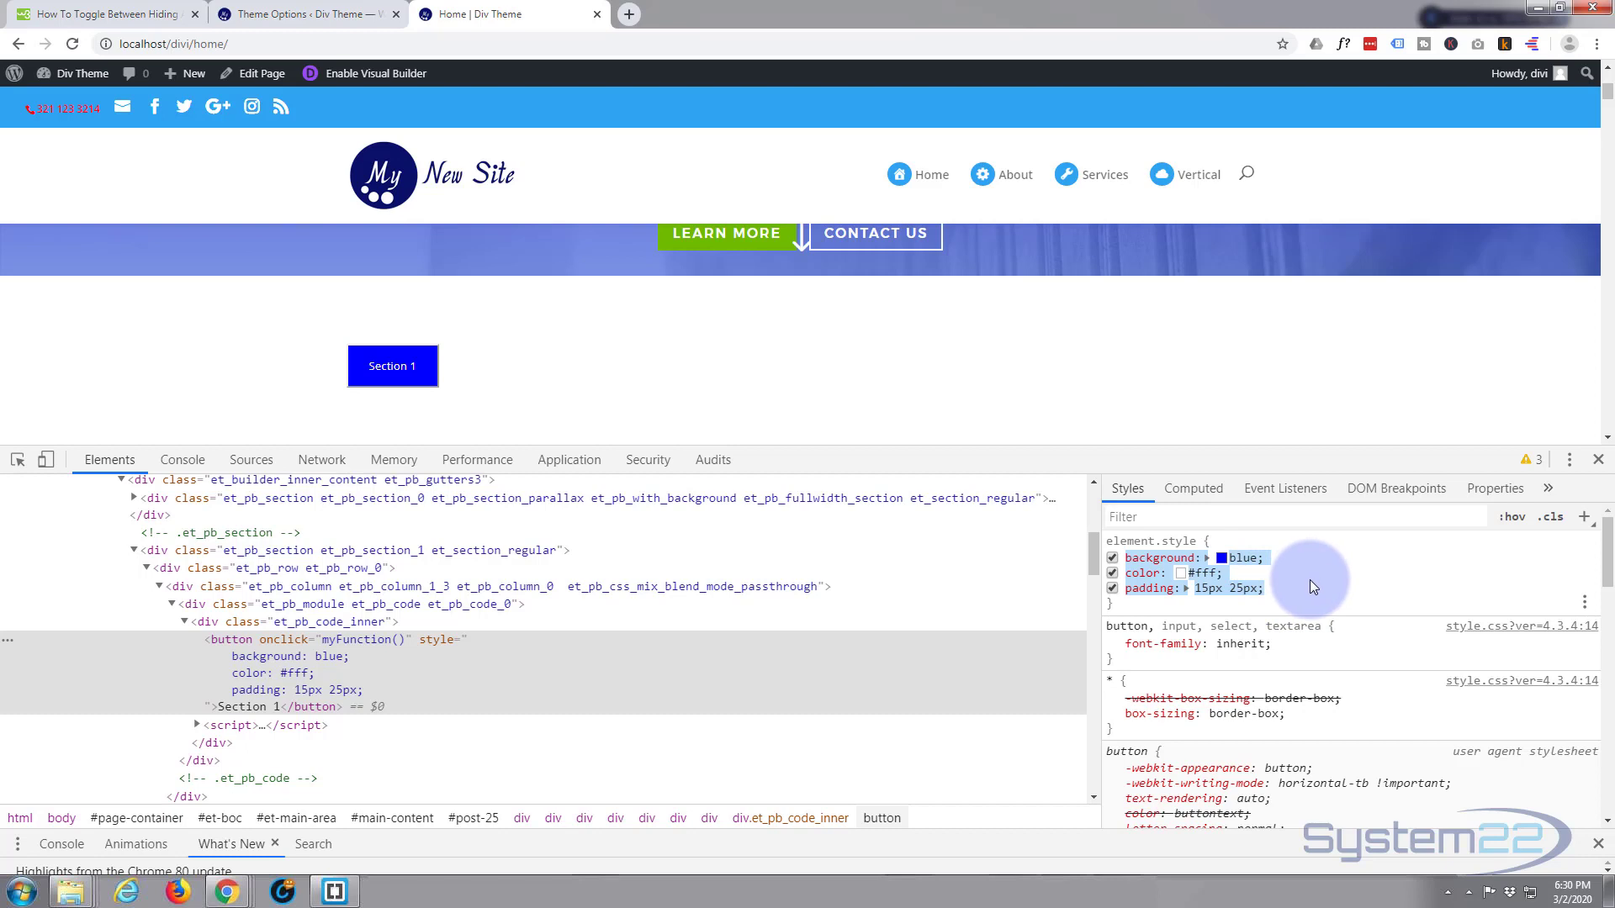
click(1598, 462)
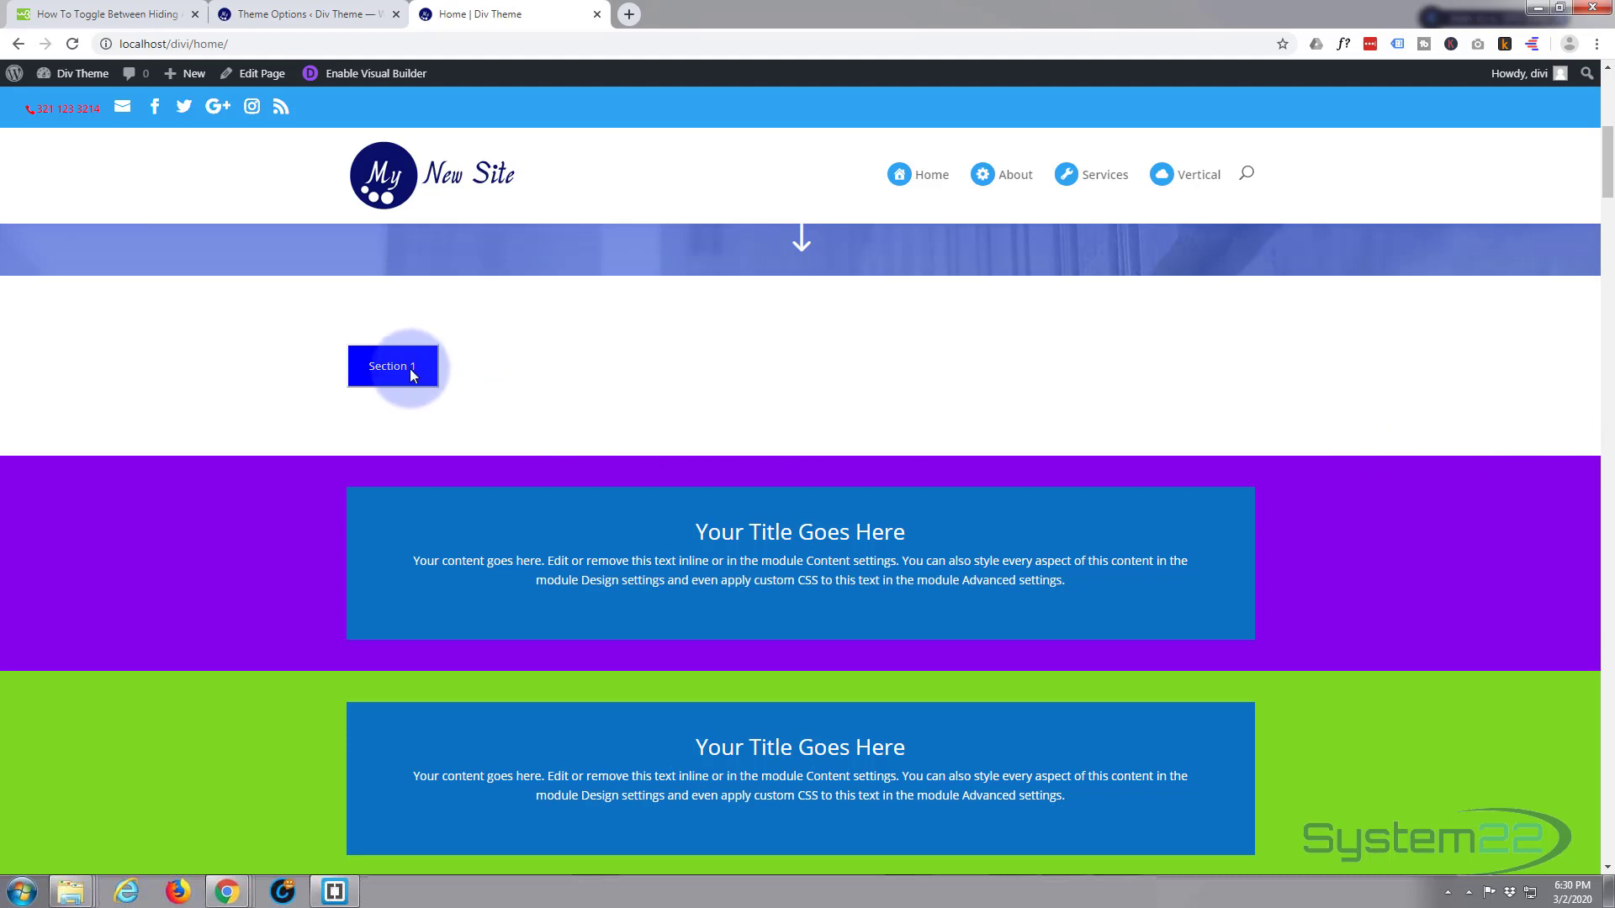
click(280, 15)
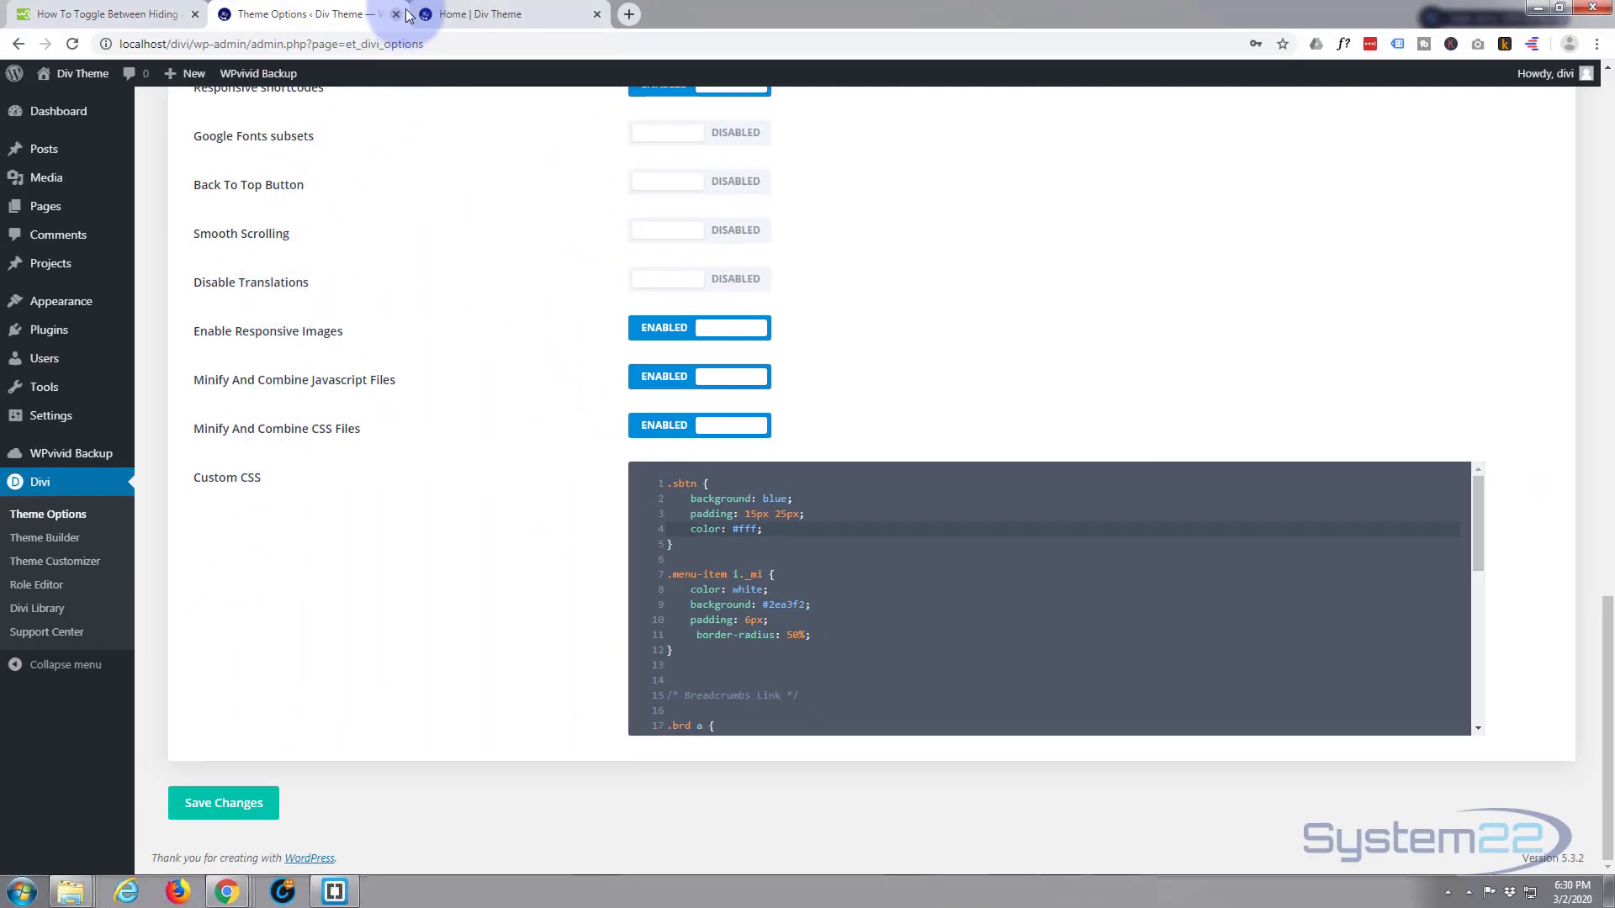
click(476, 15)
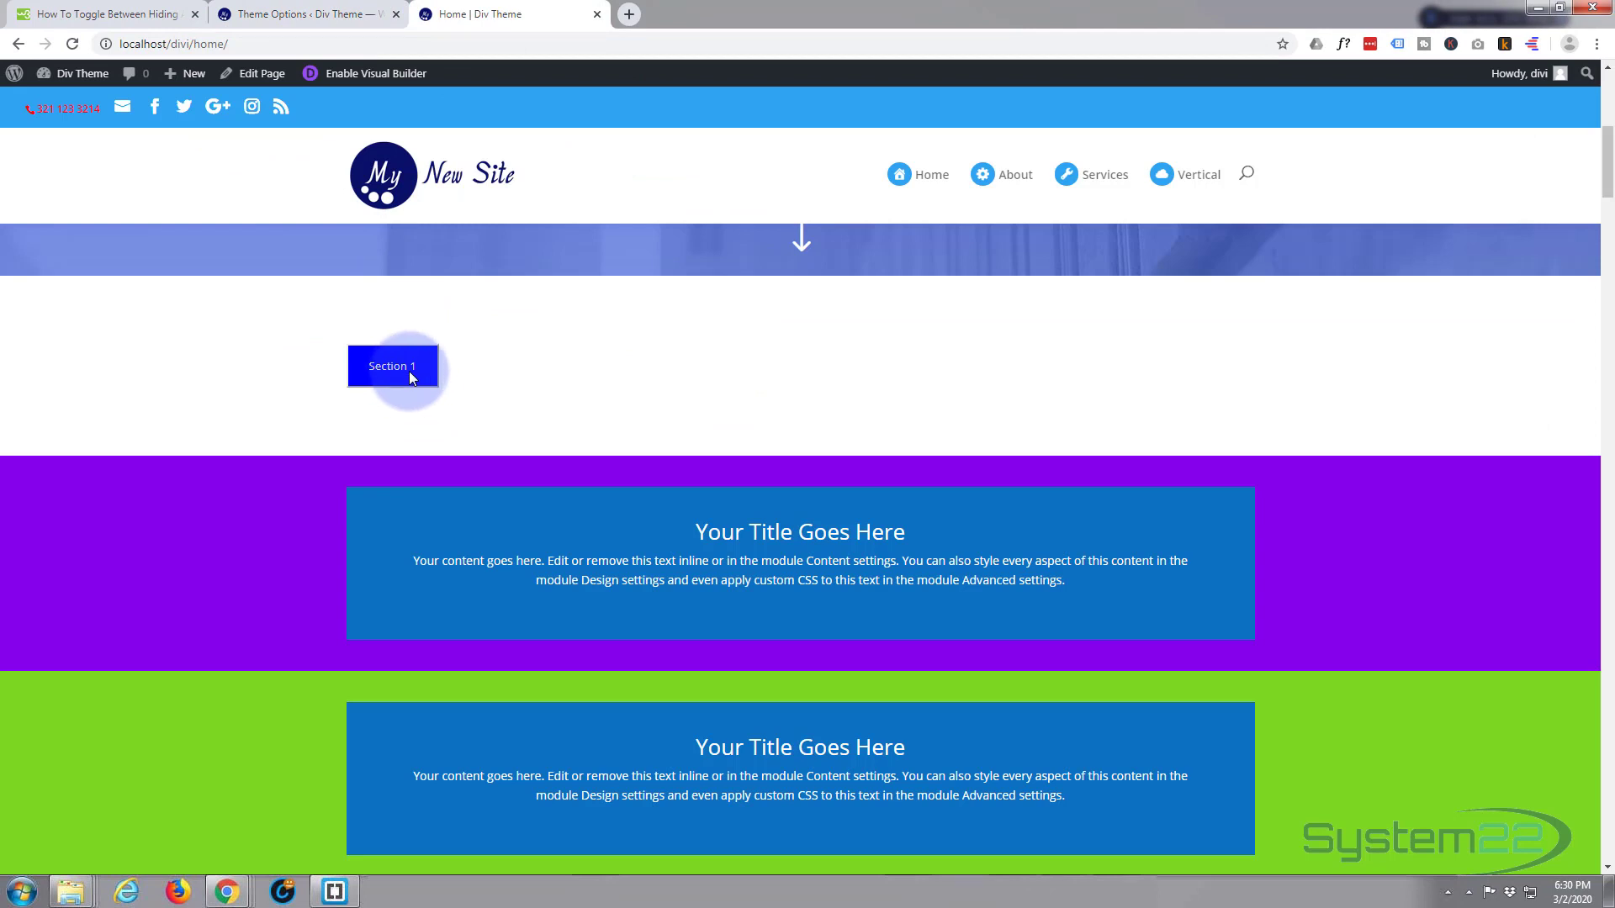
- Enable the Visual Builder on the homepage and scroll down to the Section 1 Code module
click(365, 76)
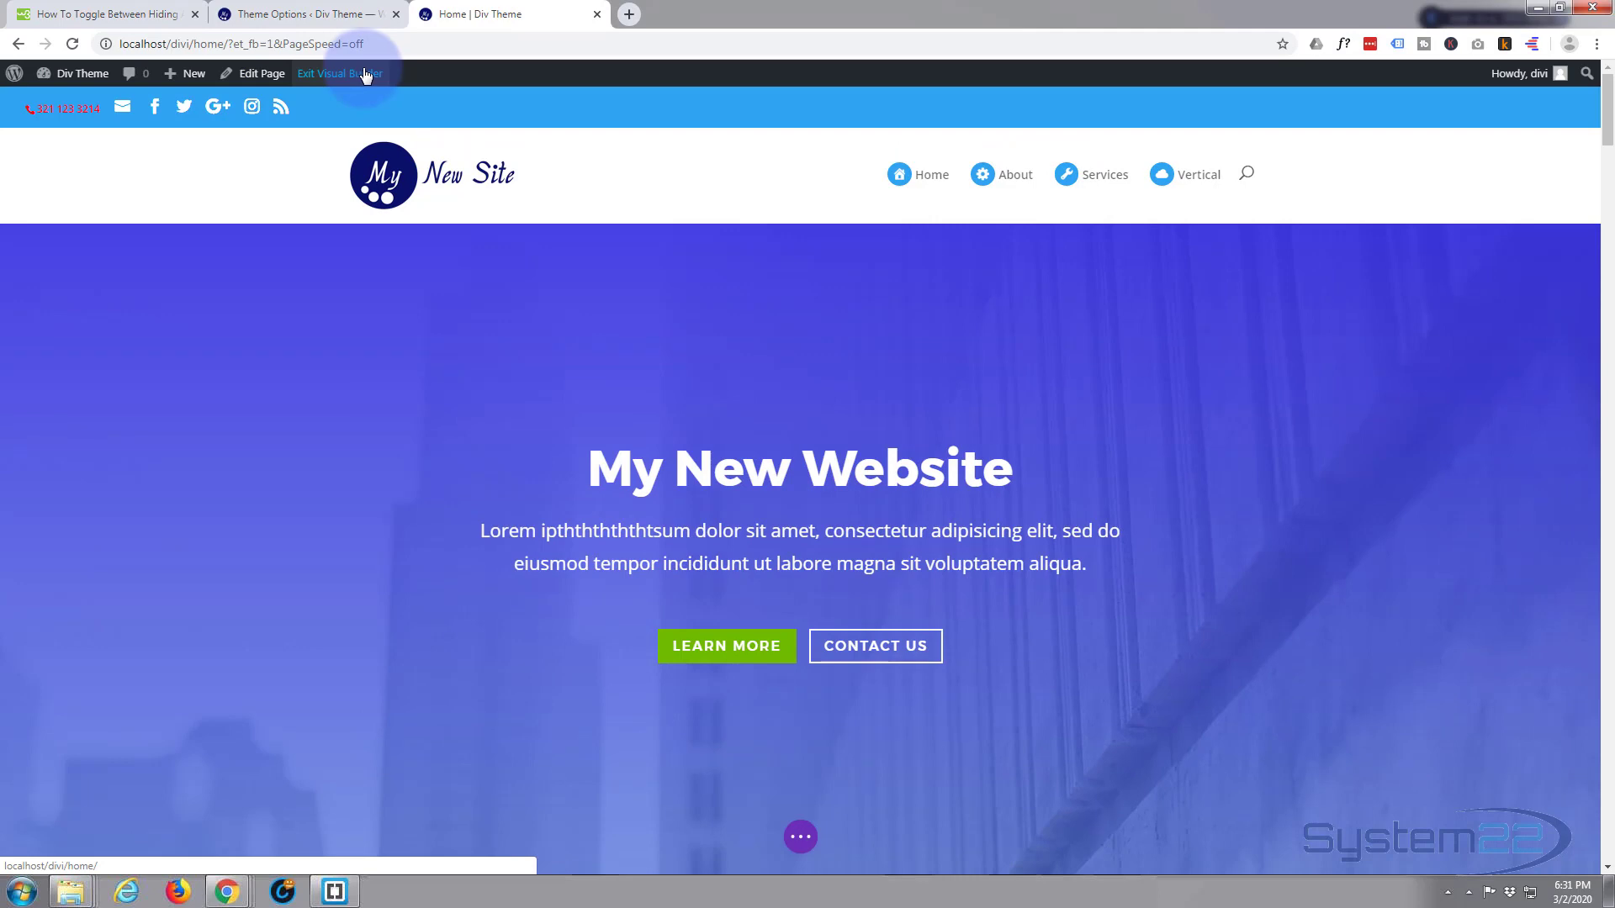
scroll(347, 101, down, 5)
scroll(349, 108, down, 3)
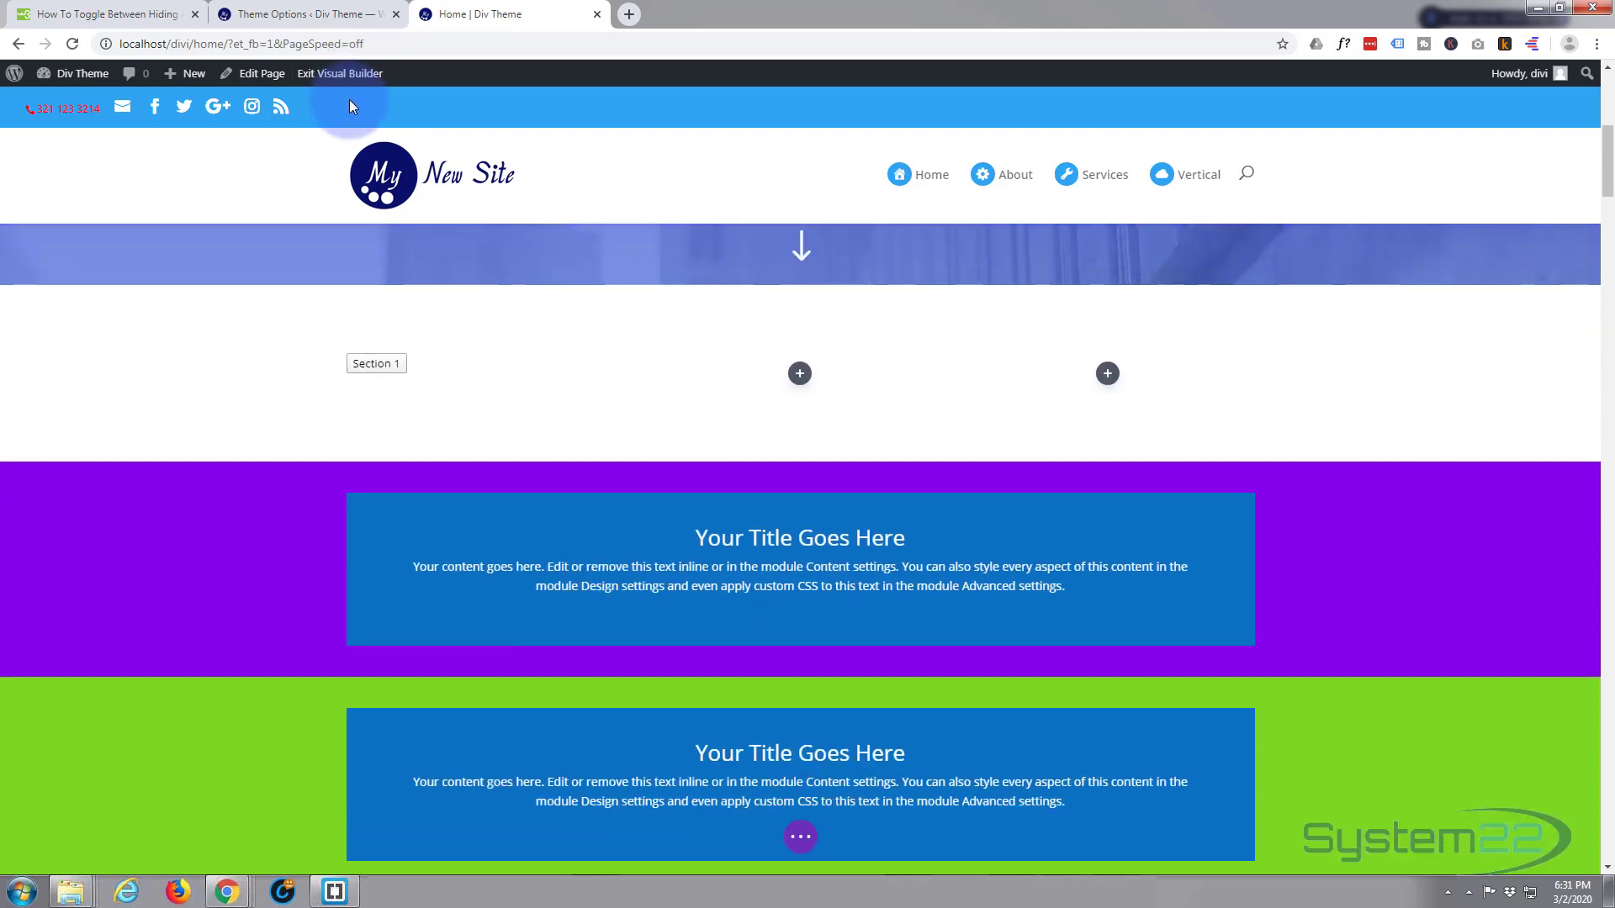
mouse_move(373, 291)
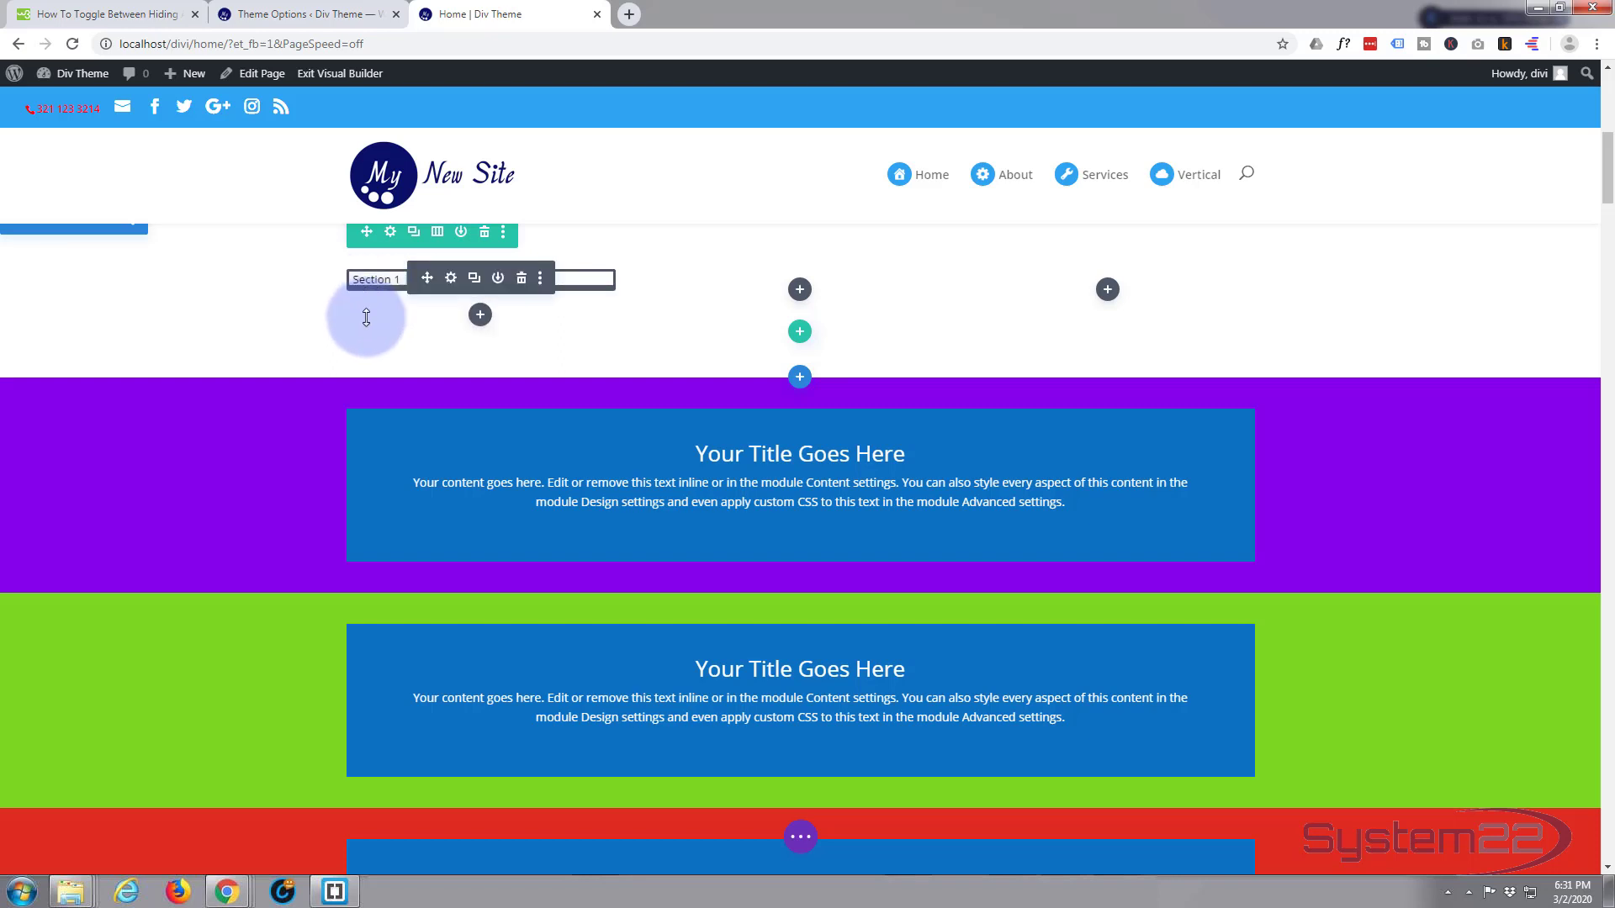
drag(360, 333, 359, 339)
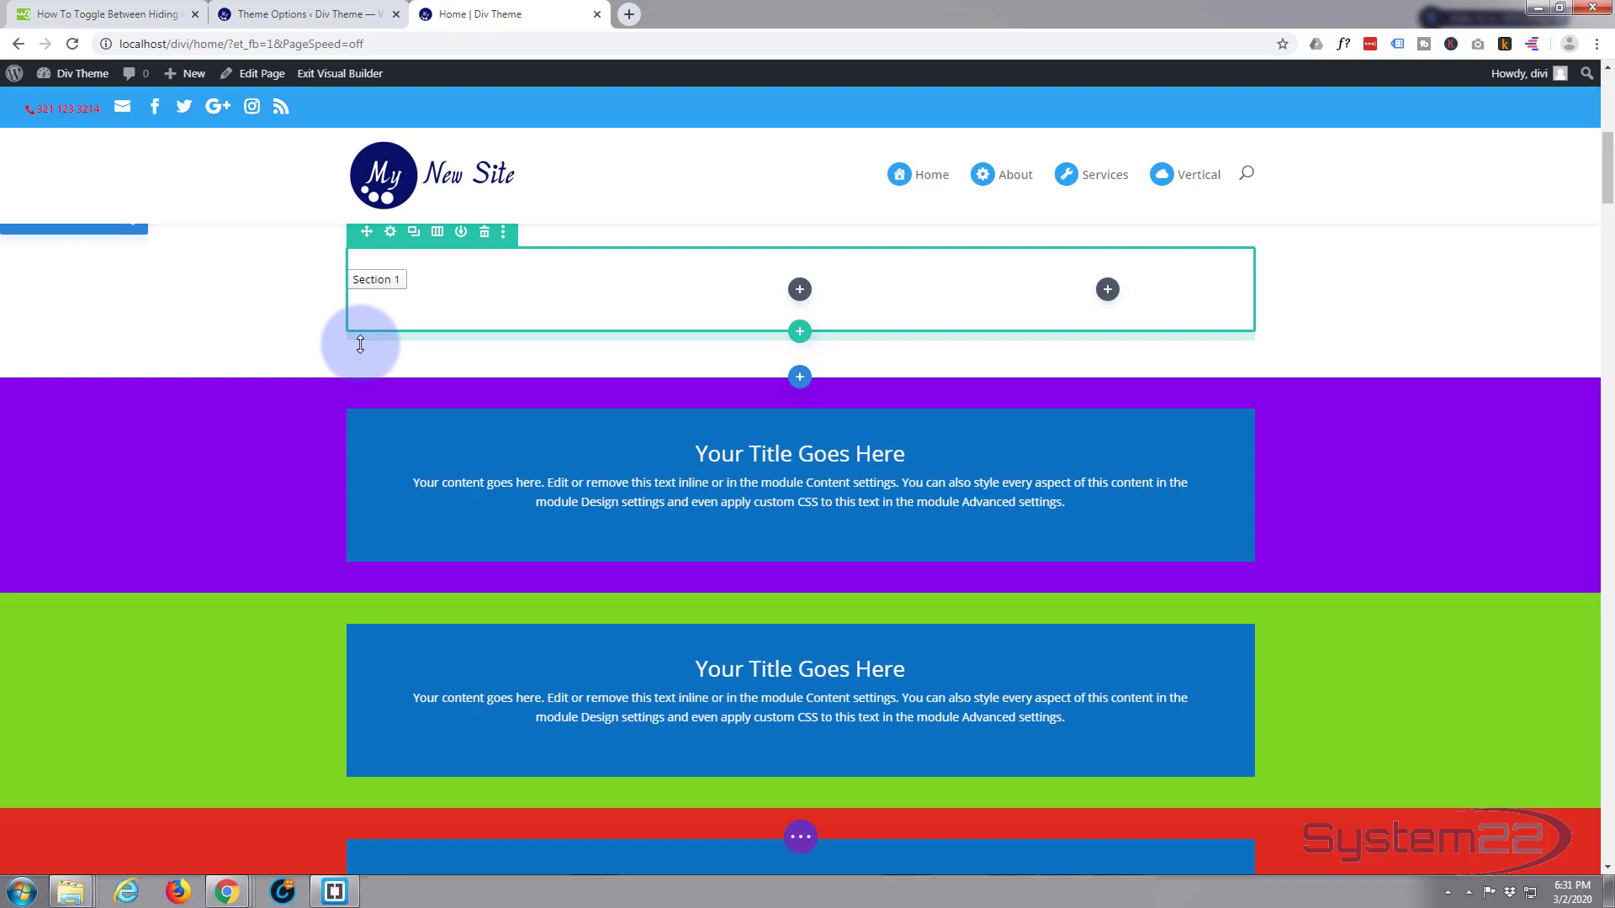
mouse_move(405, 285)
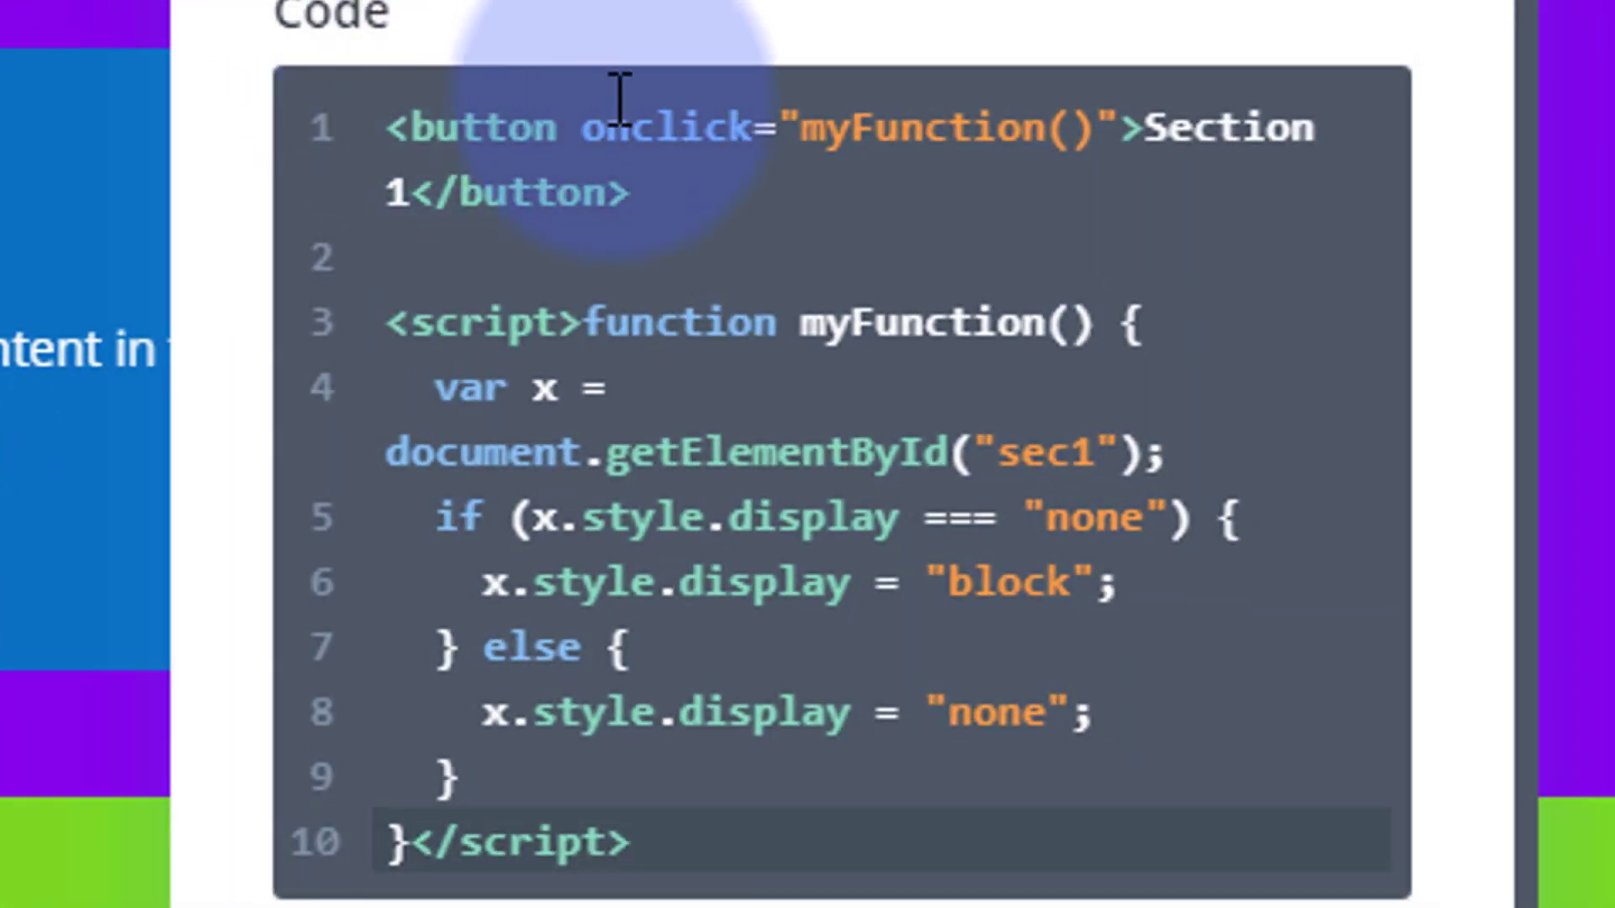
- Insert class="sbtn" into the Section 1 <button> tag just before onclick
click(582, 127)
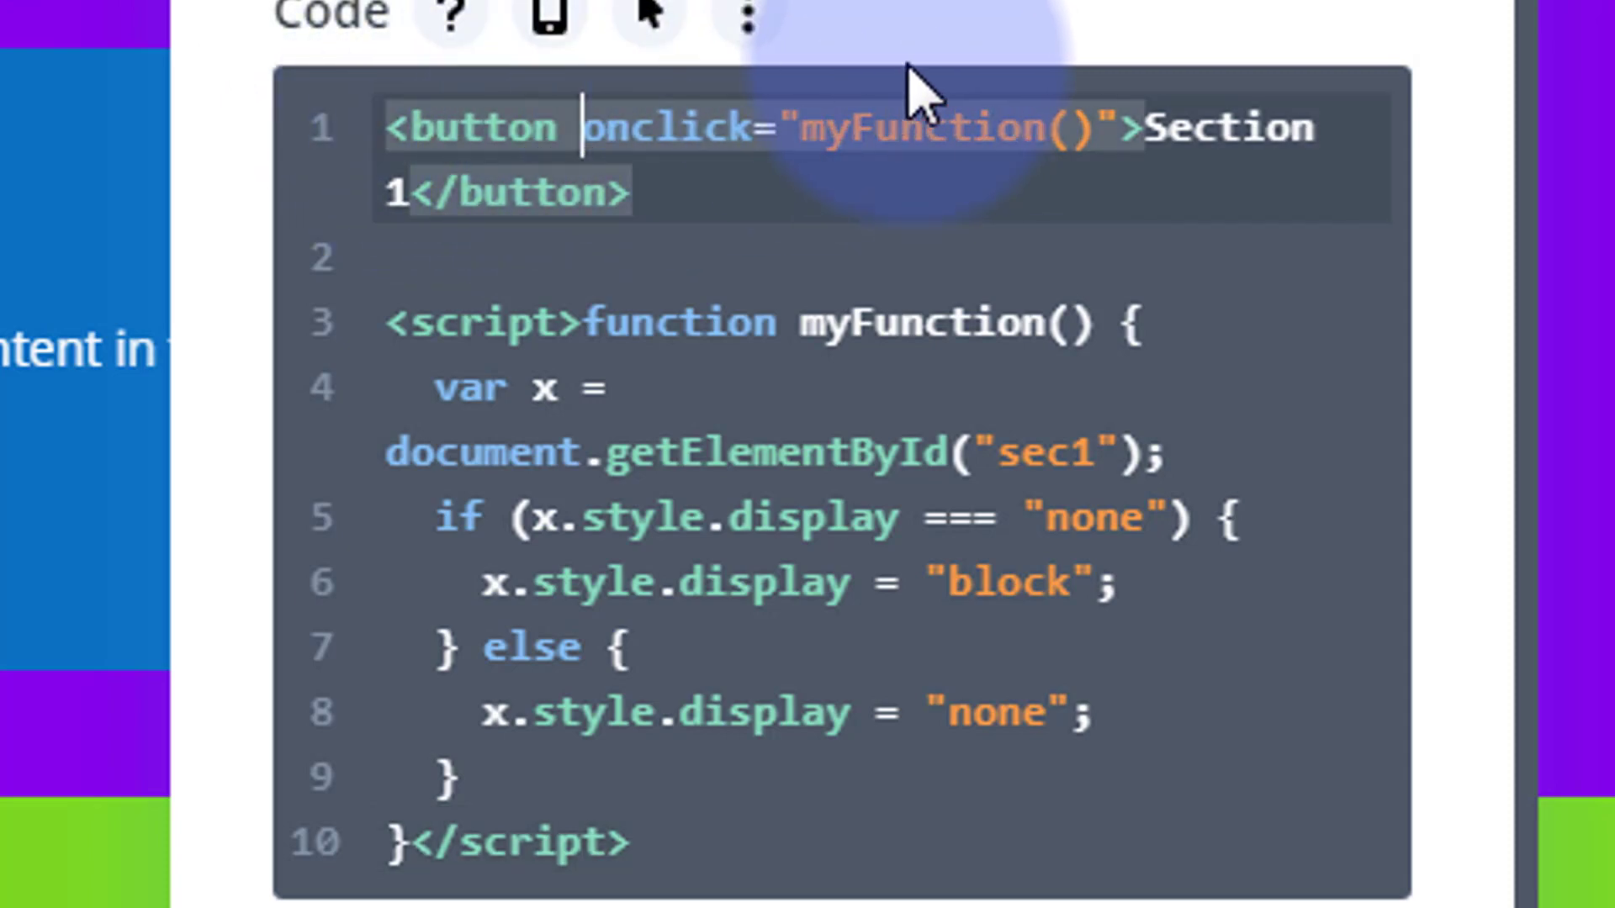
key(Left)
text(class)
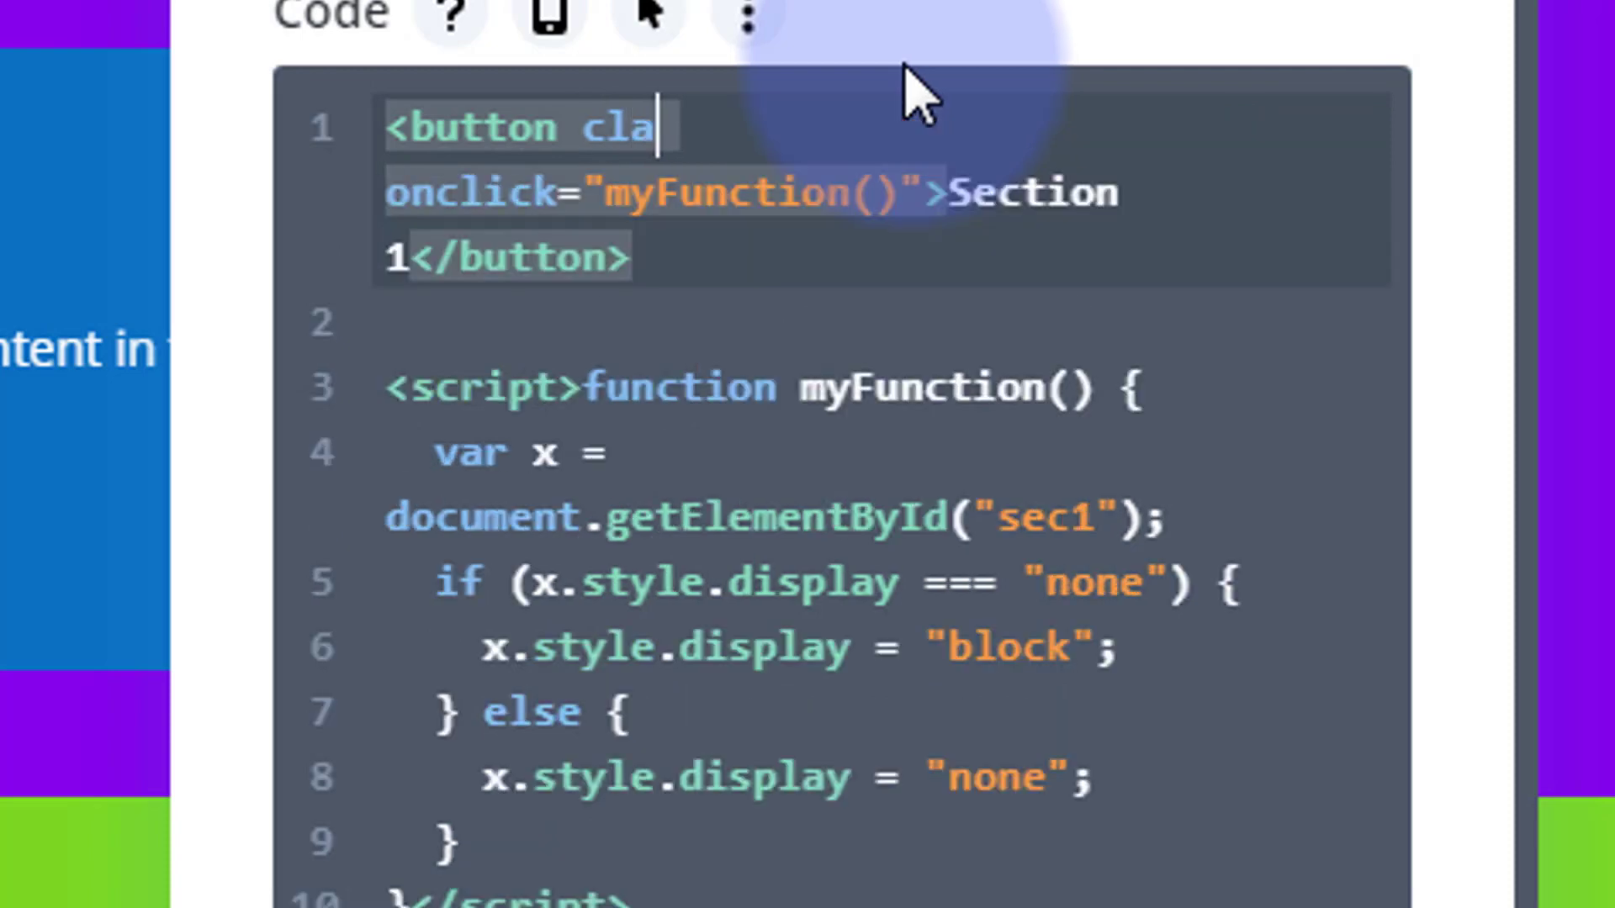
text(=)
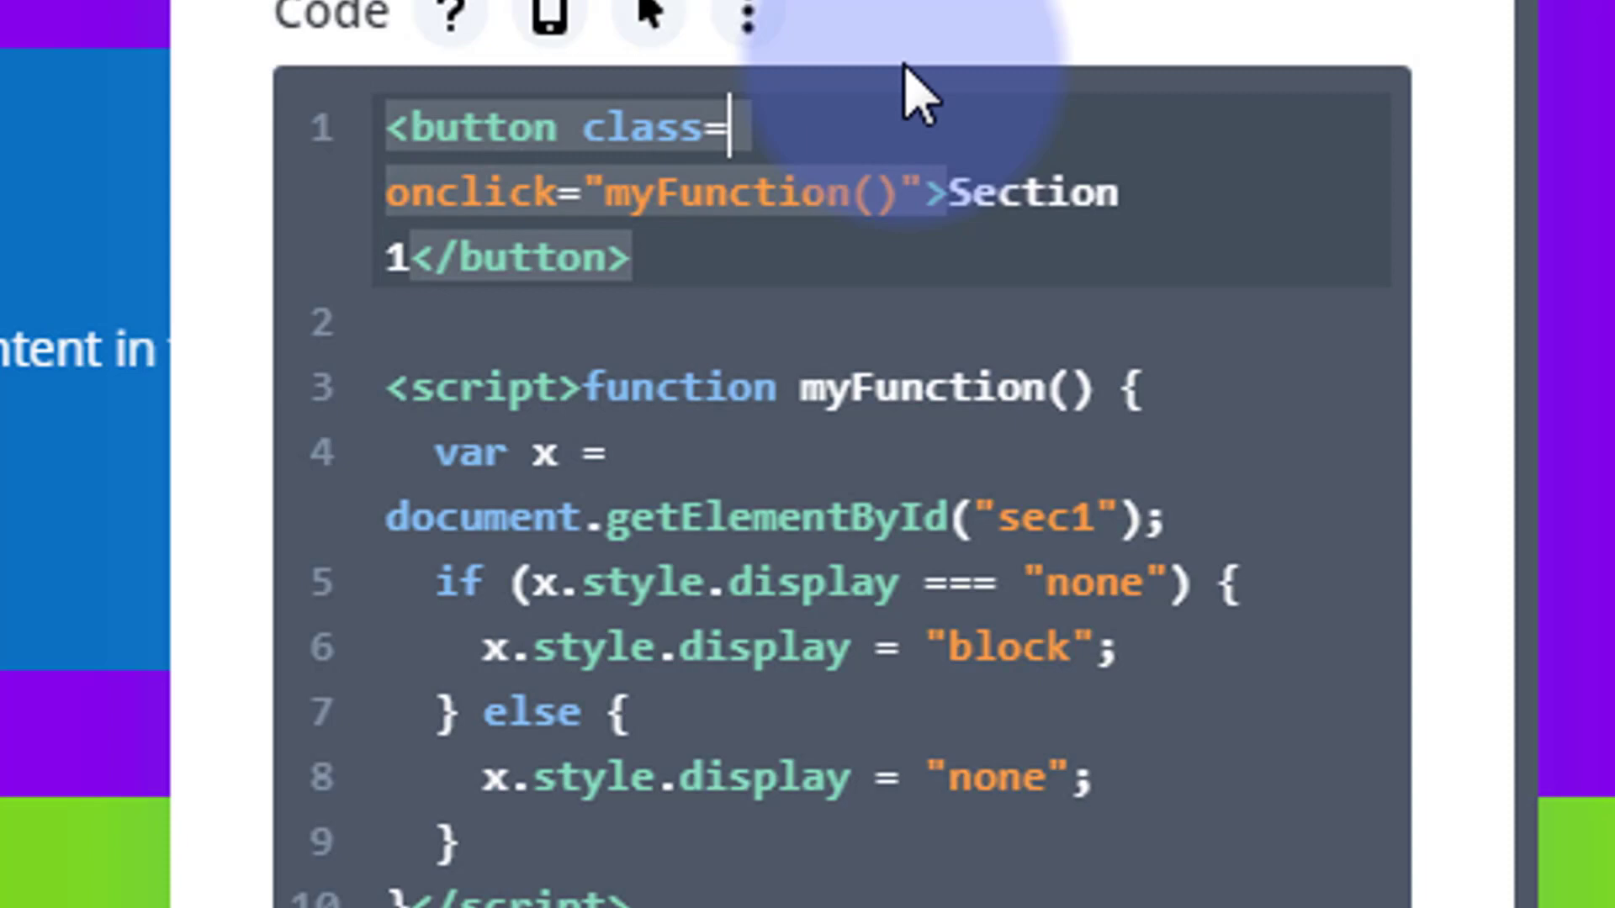
text(")
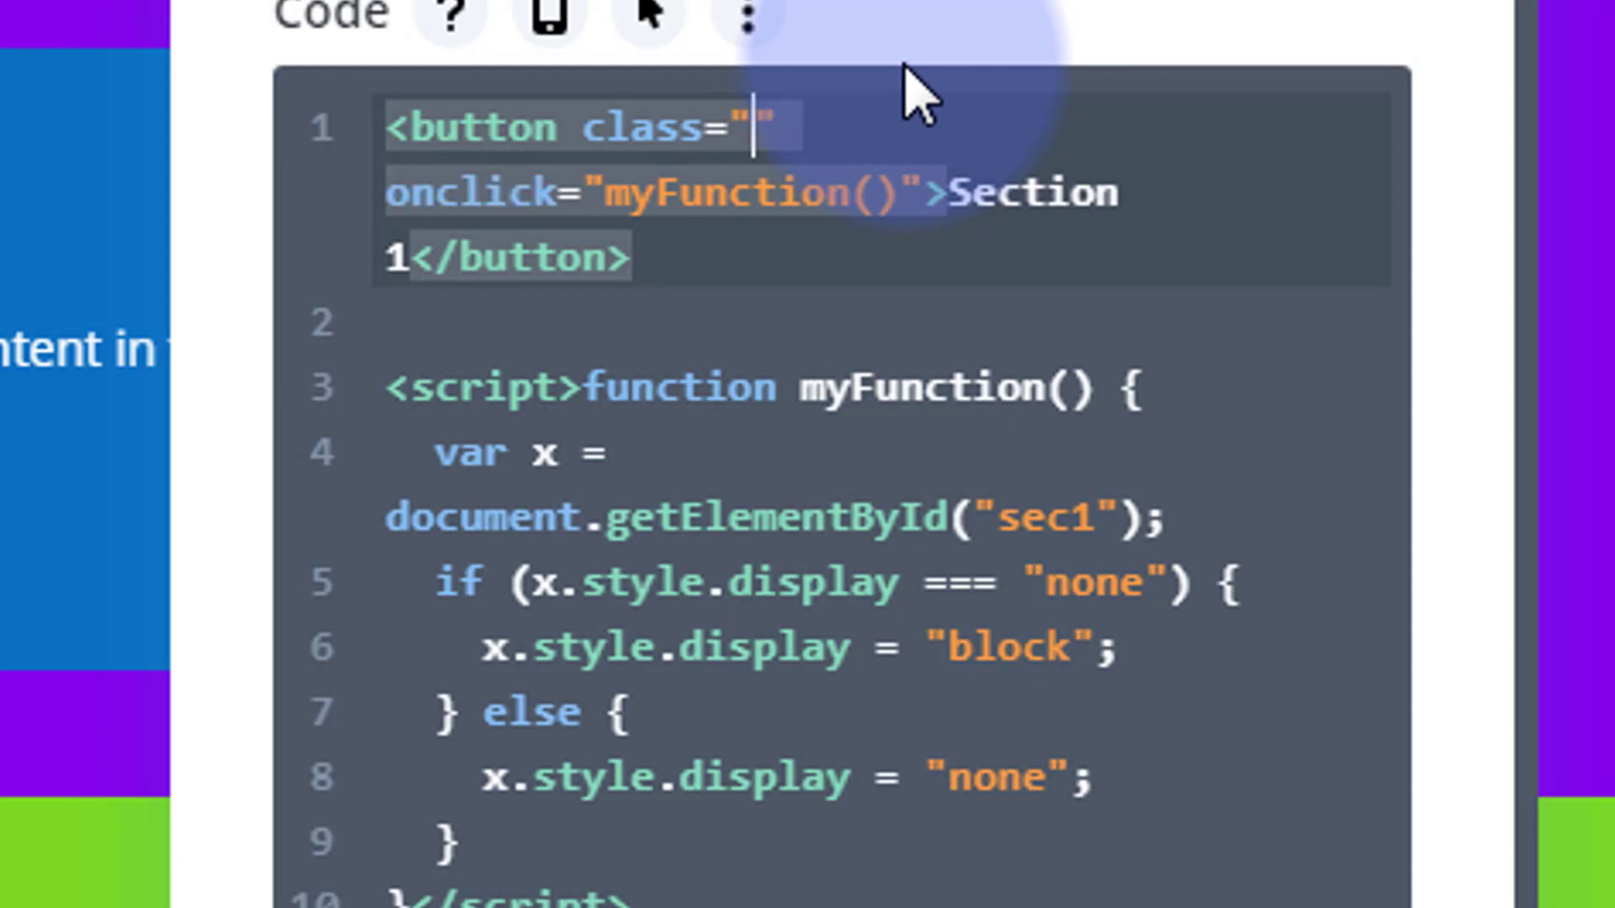
text(sbtn)
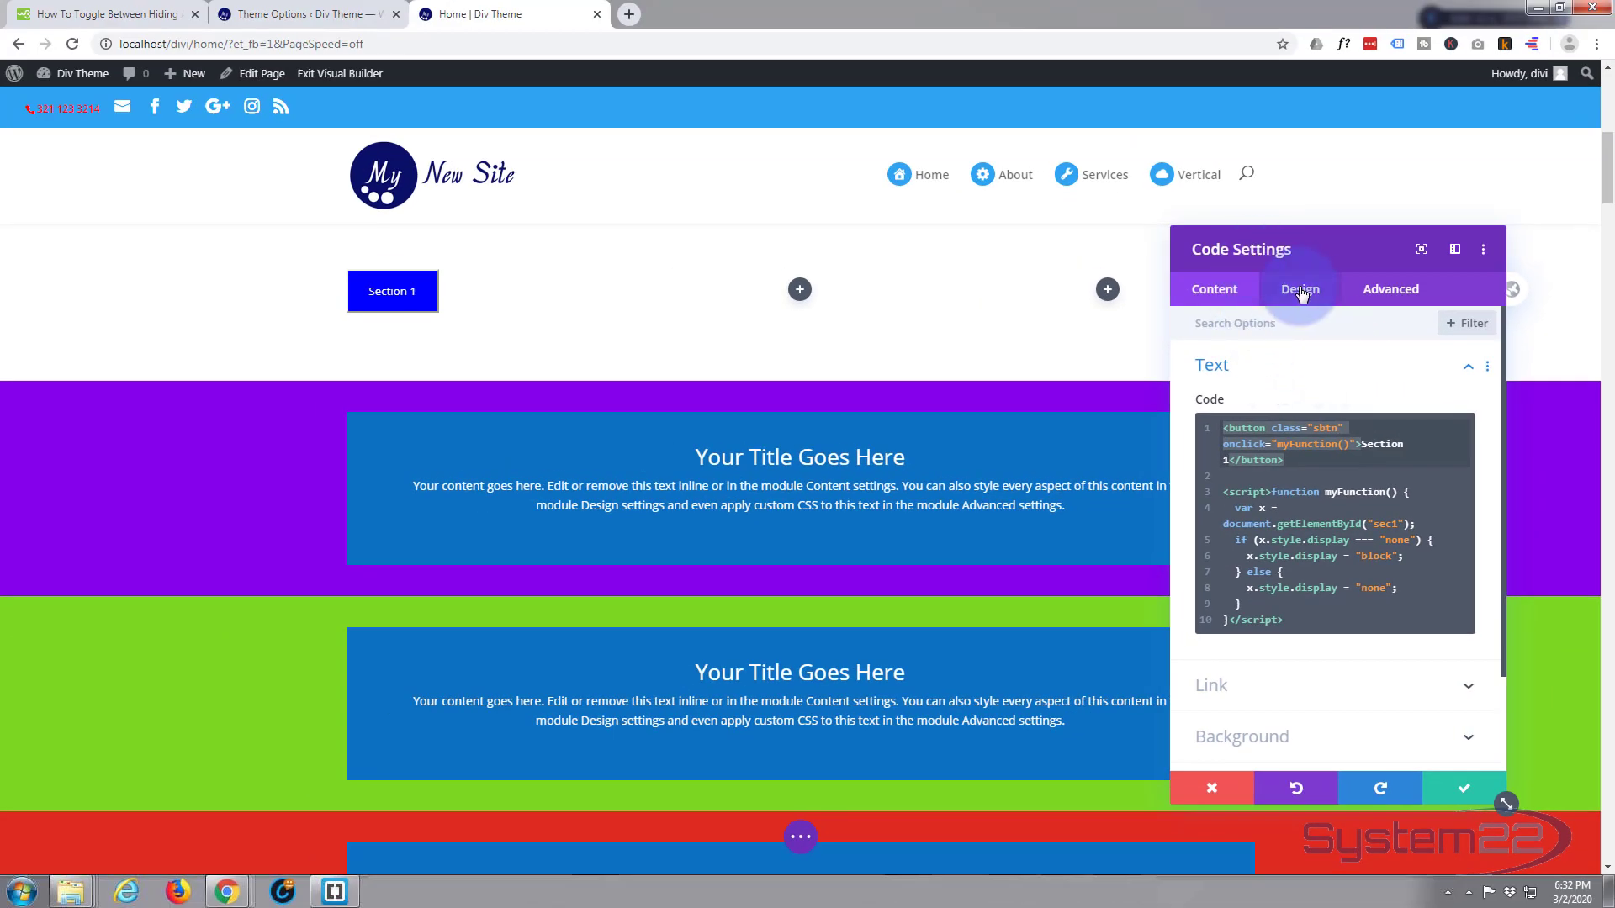
- Set the Code module's Design › Text alignment to center and save the module
click(1315, 298)
click(1348, 373)
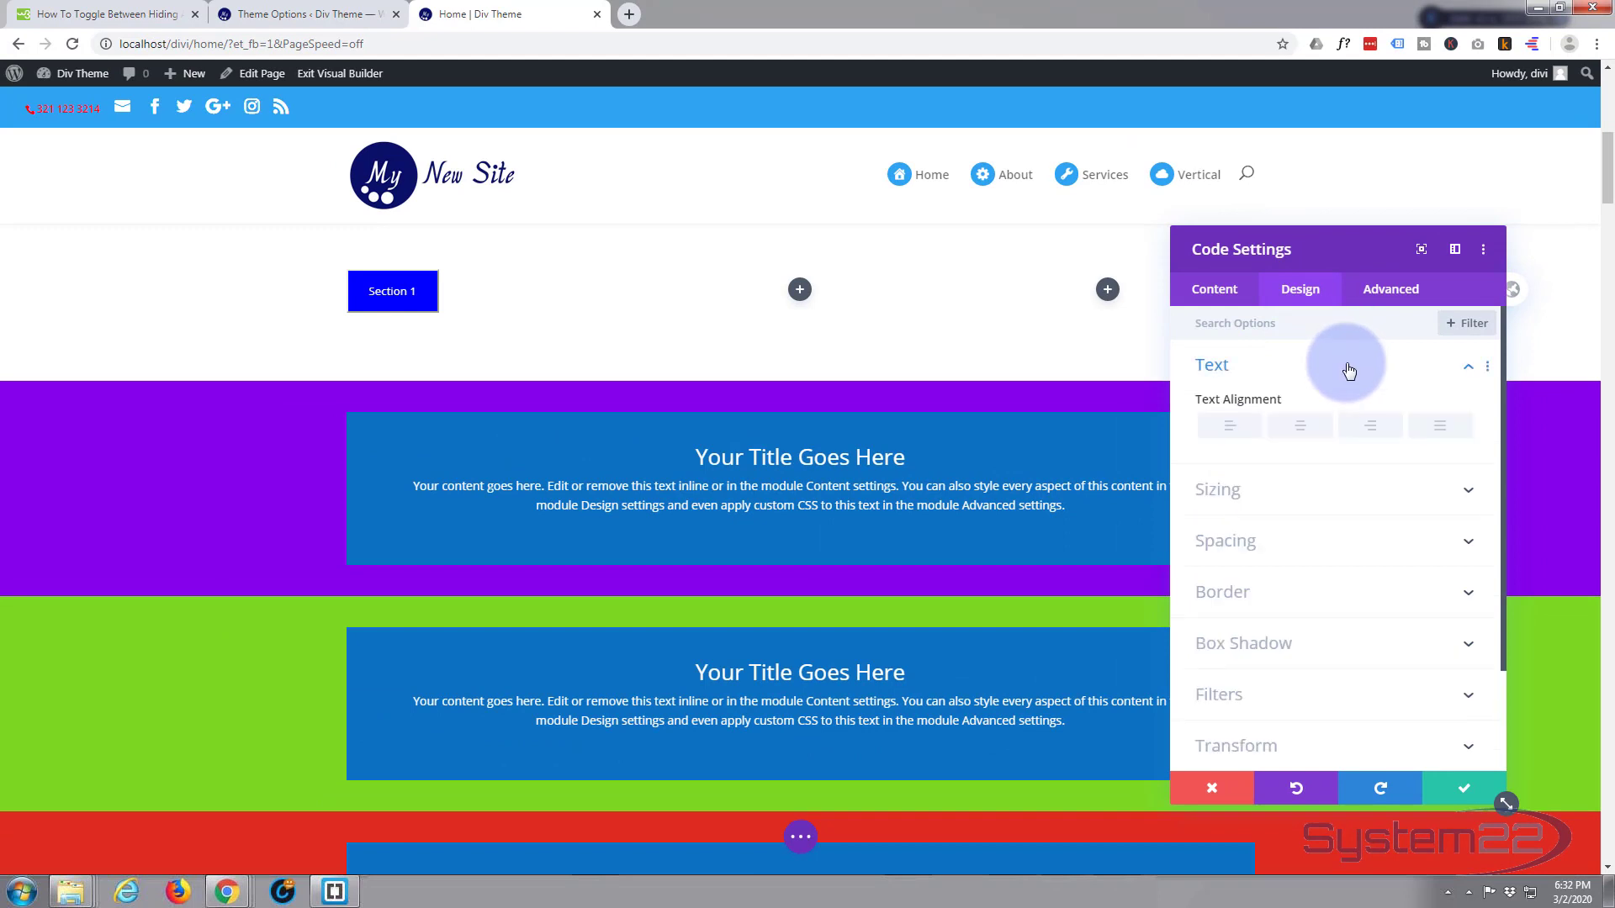
click(1303, 431)
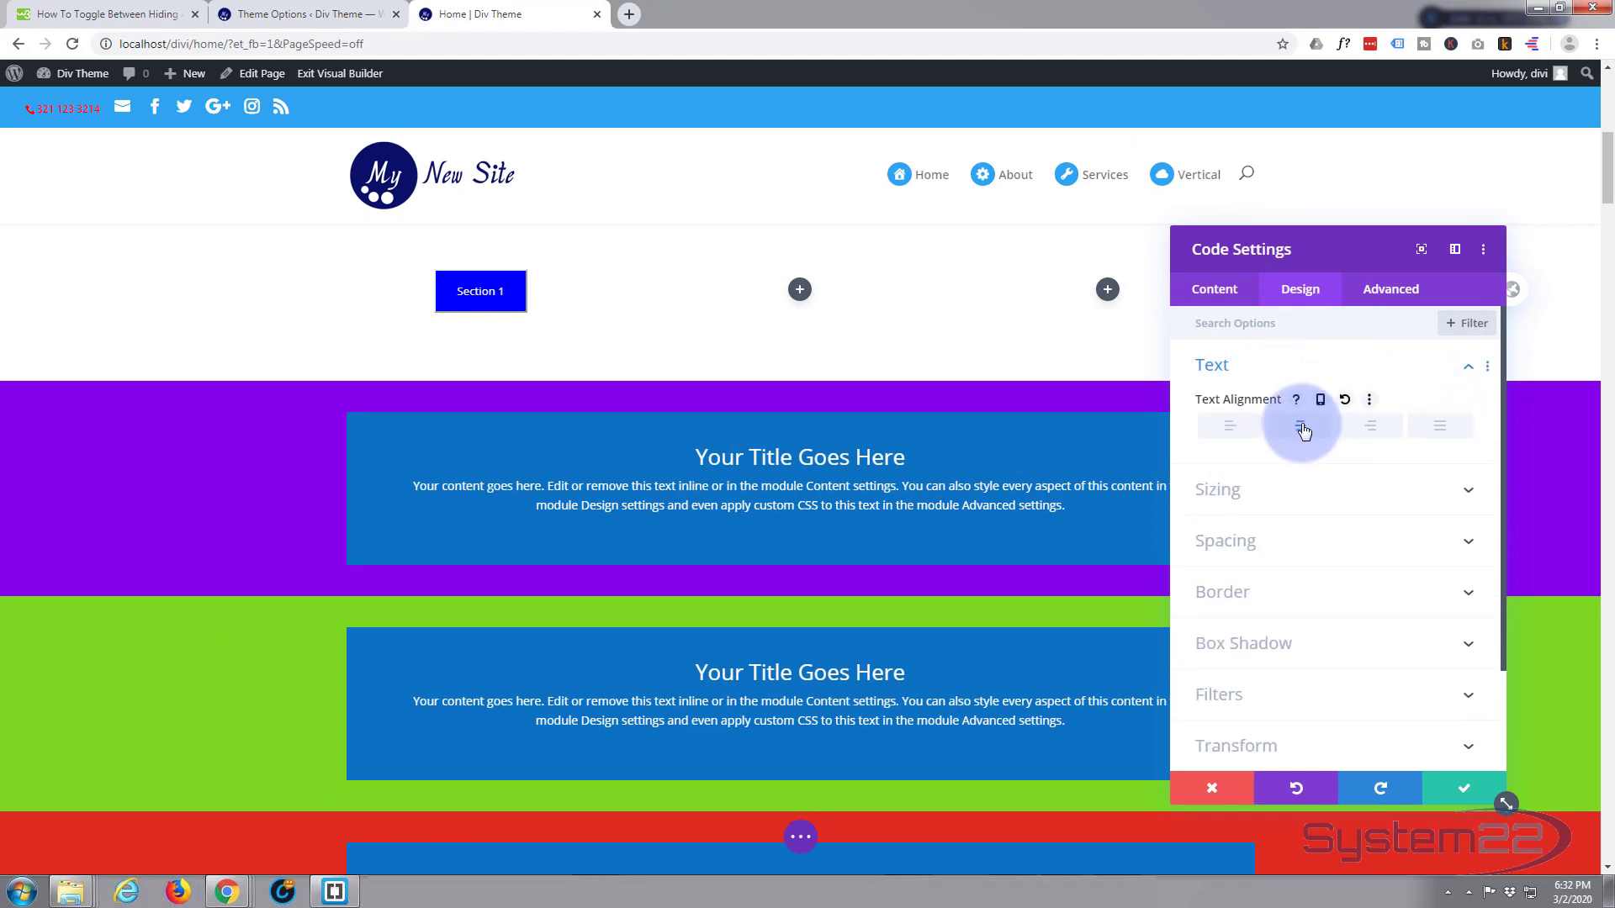
click(1461, 789)
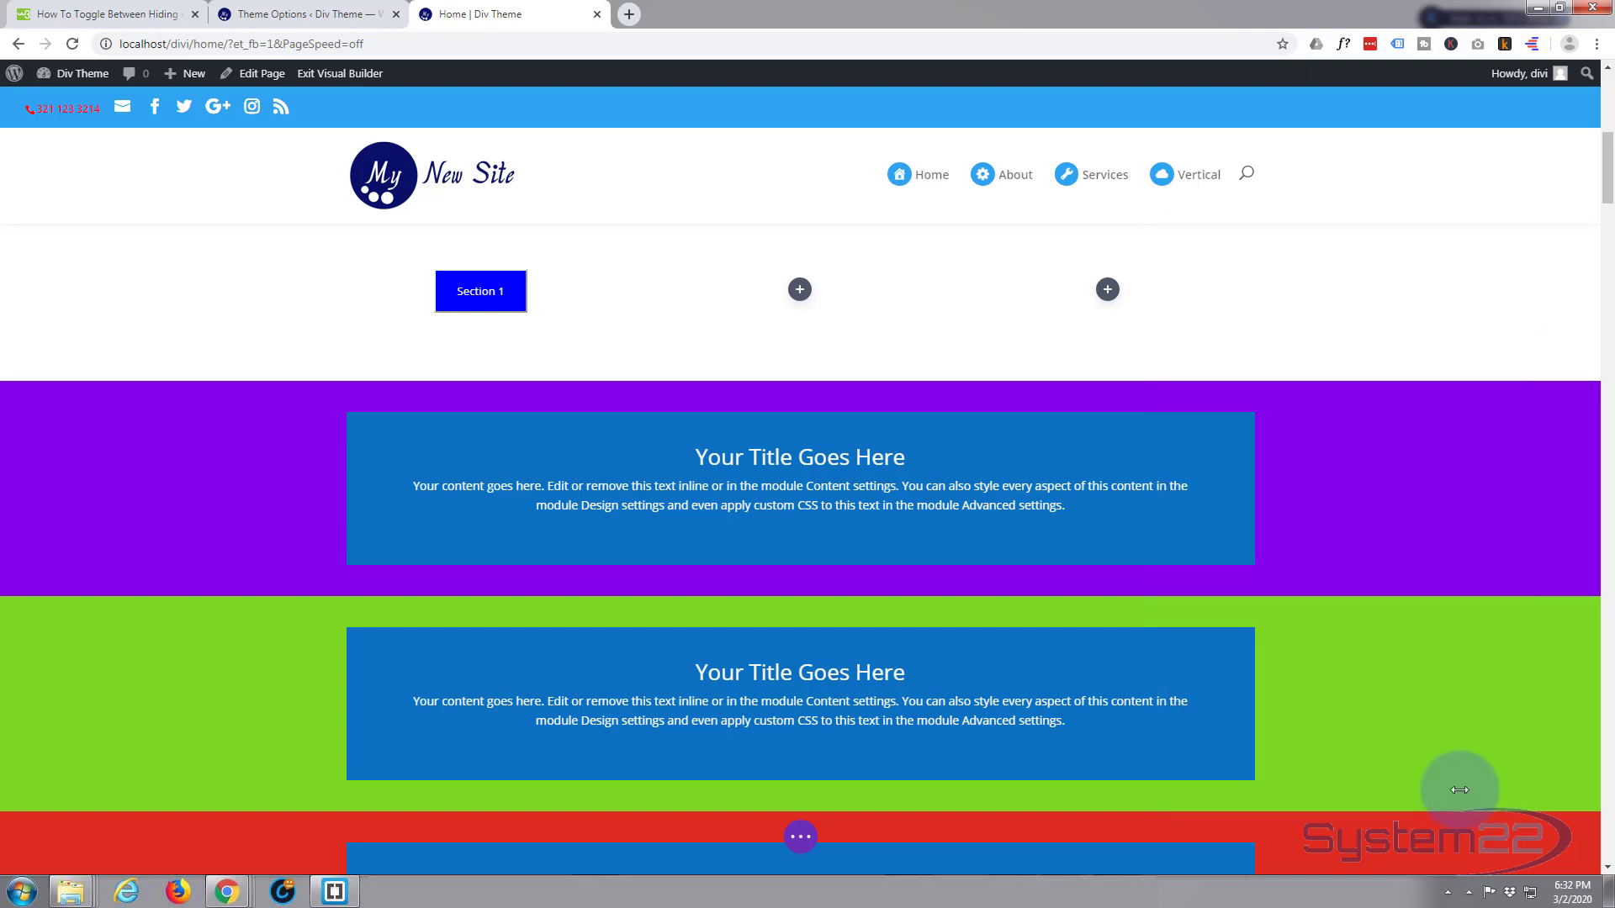
mouse_move(500, 301)
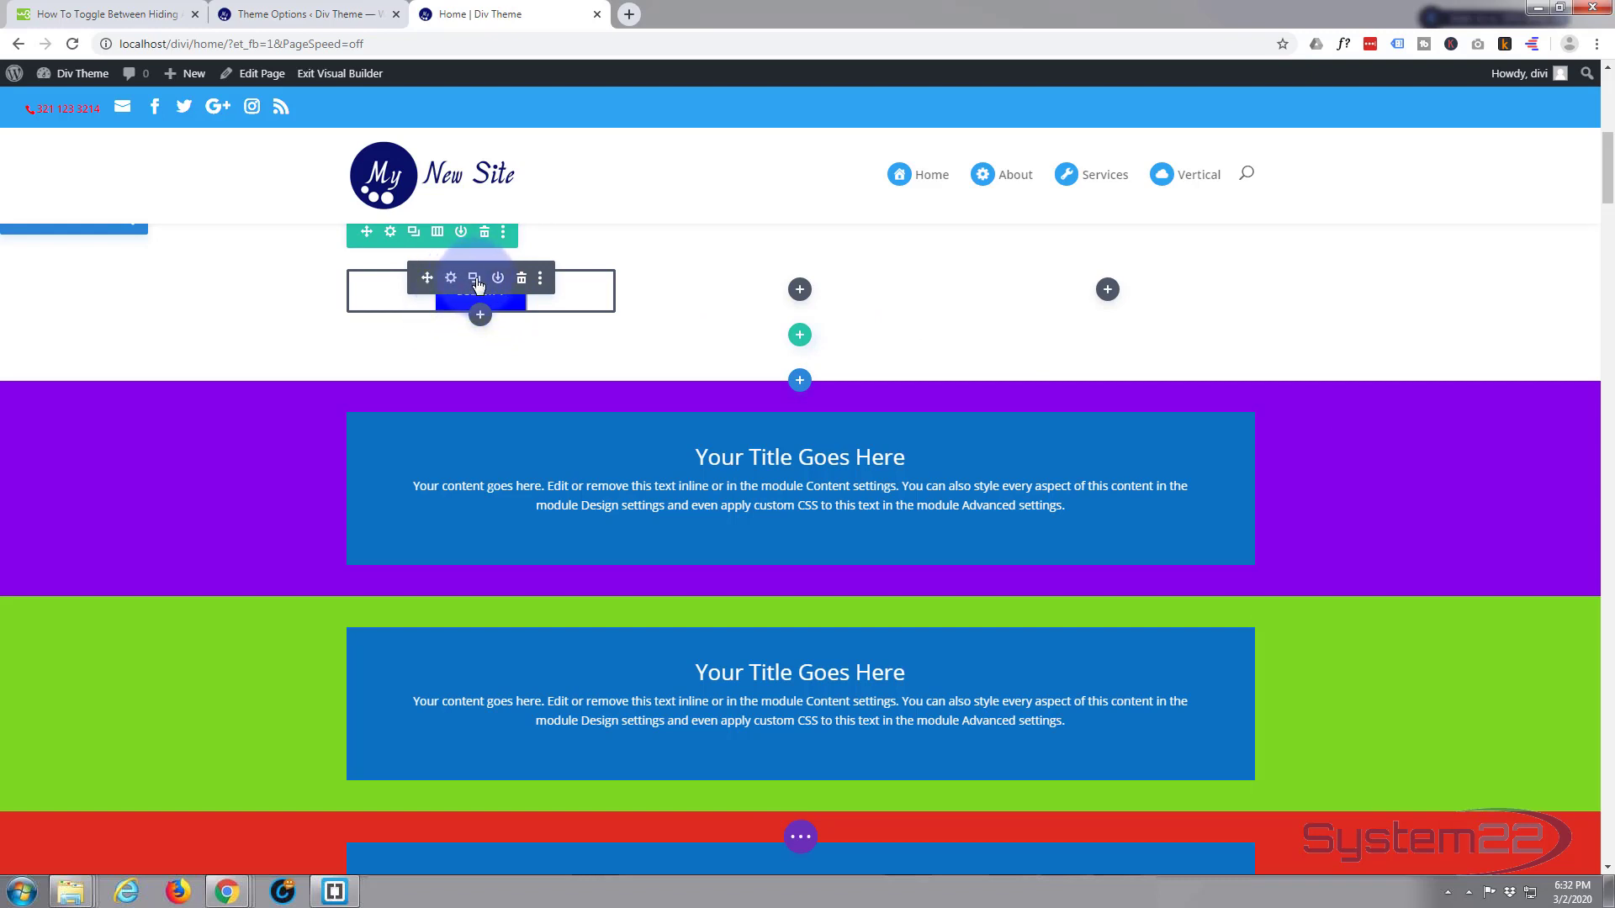
- Duplicate the Section 1 Code module twice and move copies into the middle and right columns
click(475, 278)
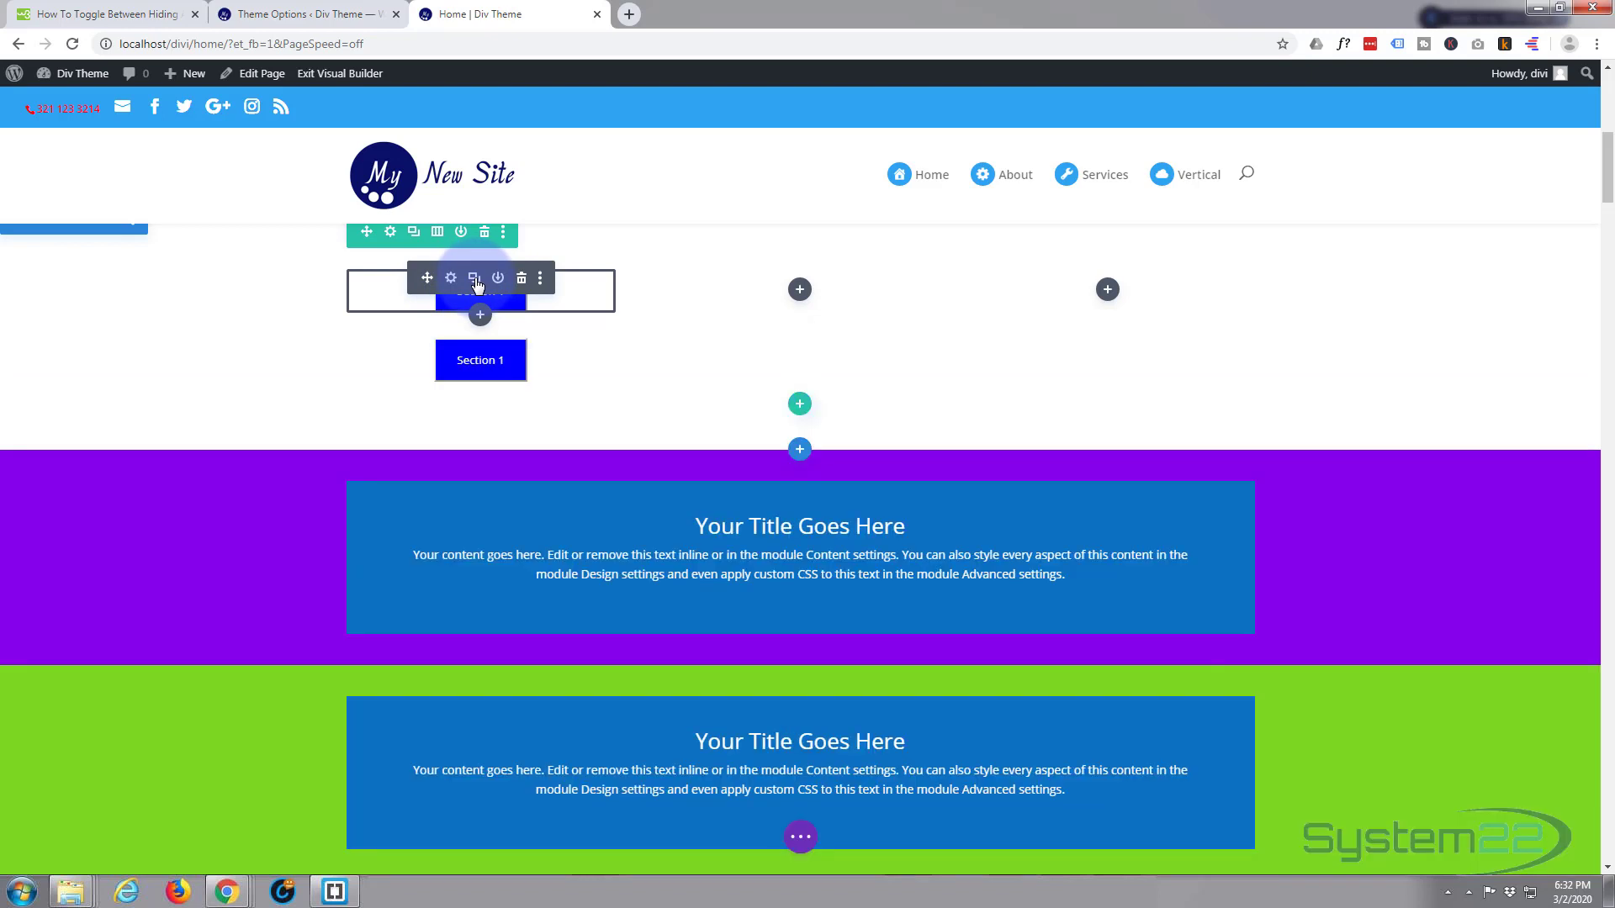
click(475, 282)
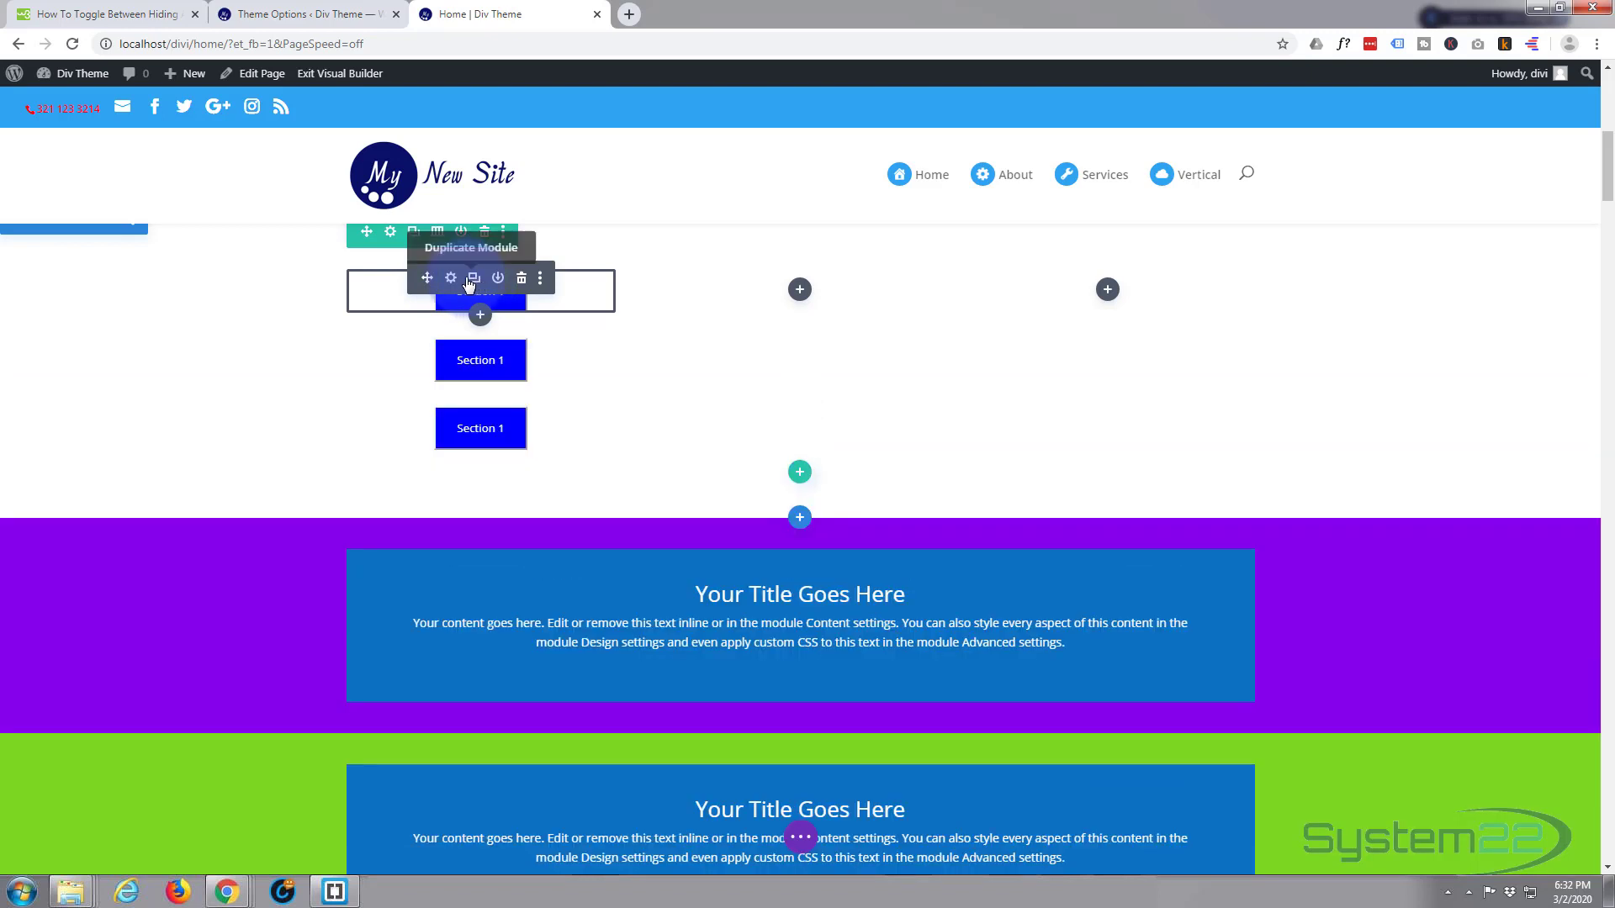
drag(428, 278, 1125, 284)
mouse_move(527, 336)
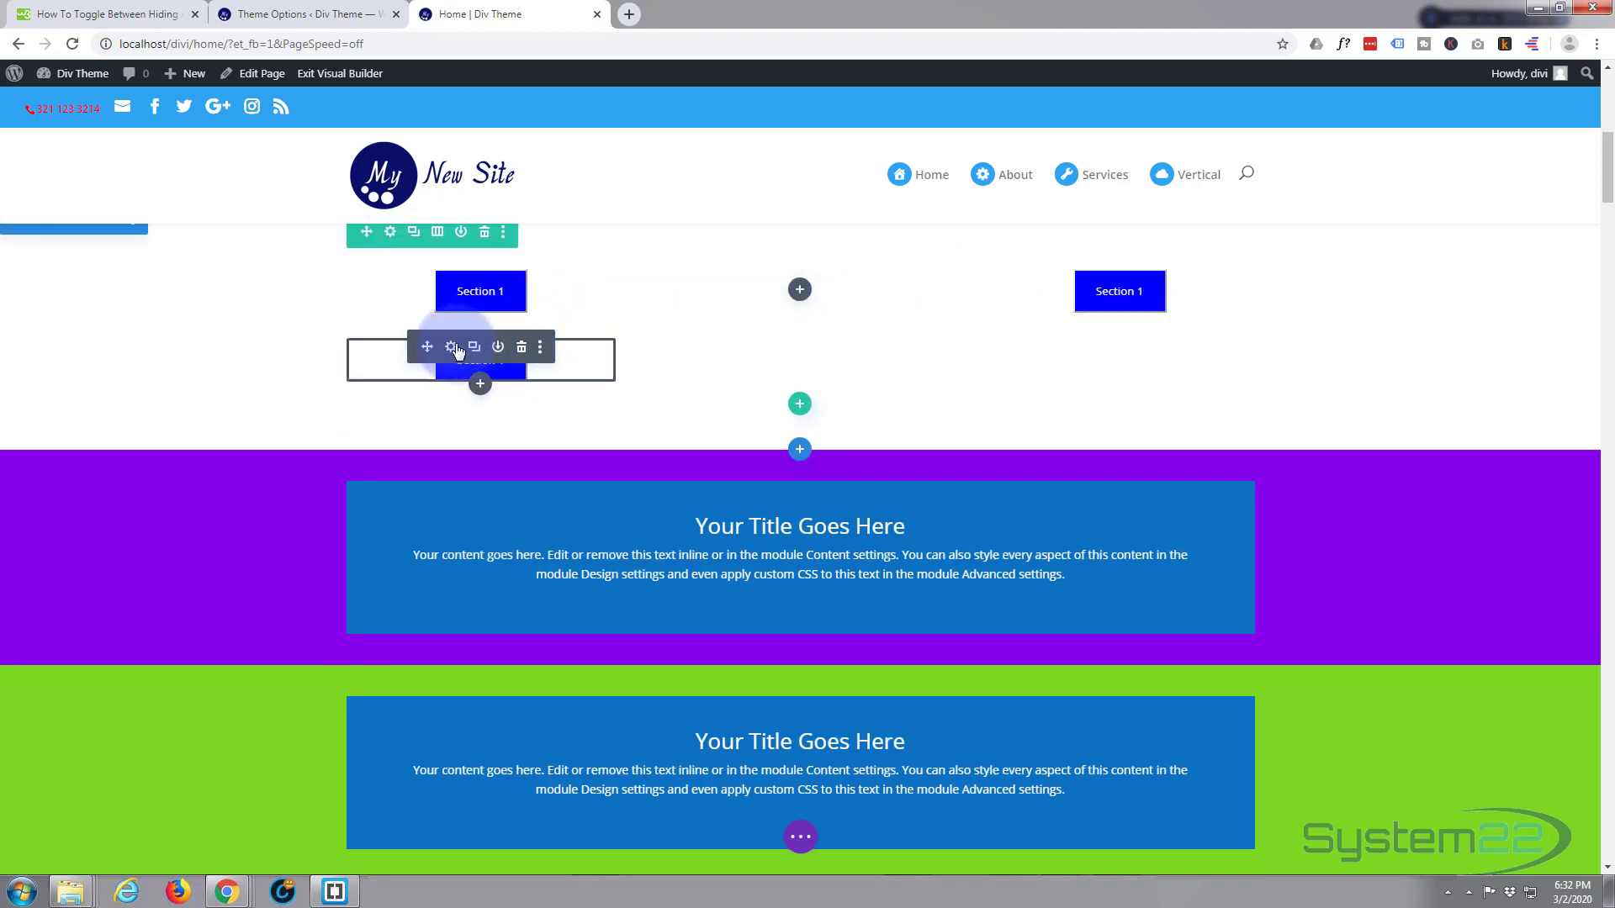
click(522, 343)
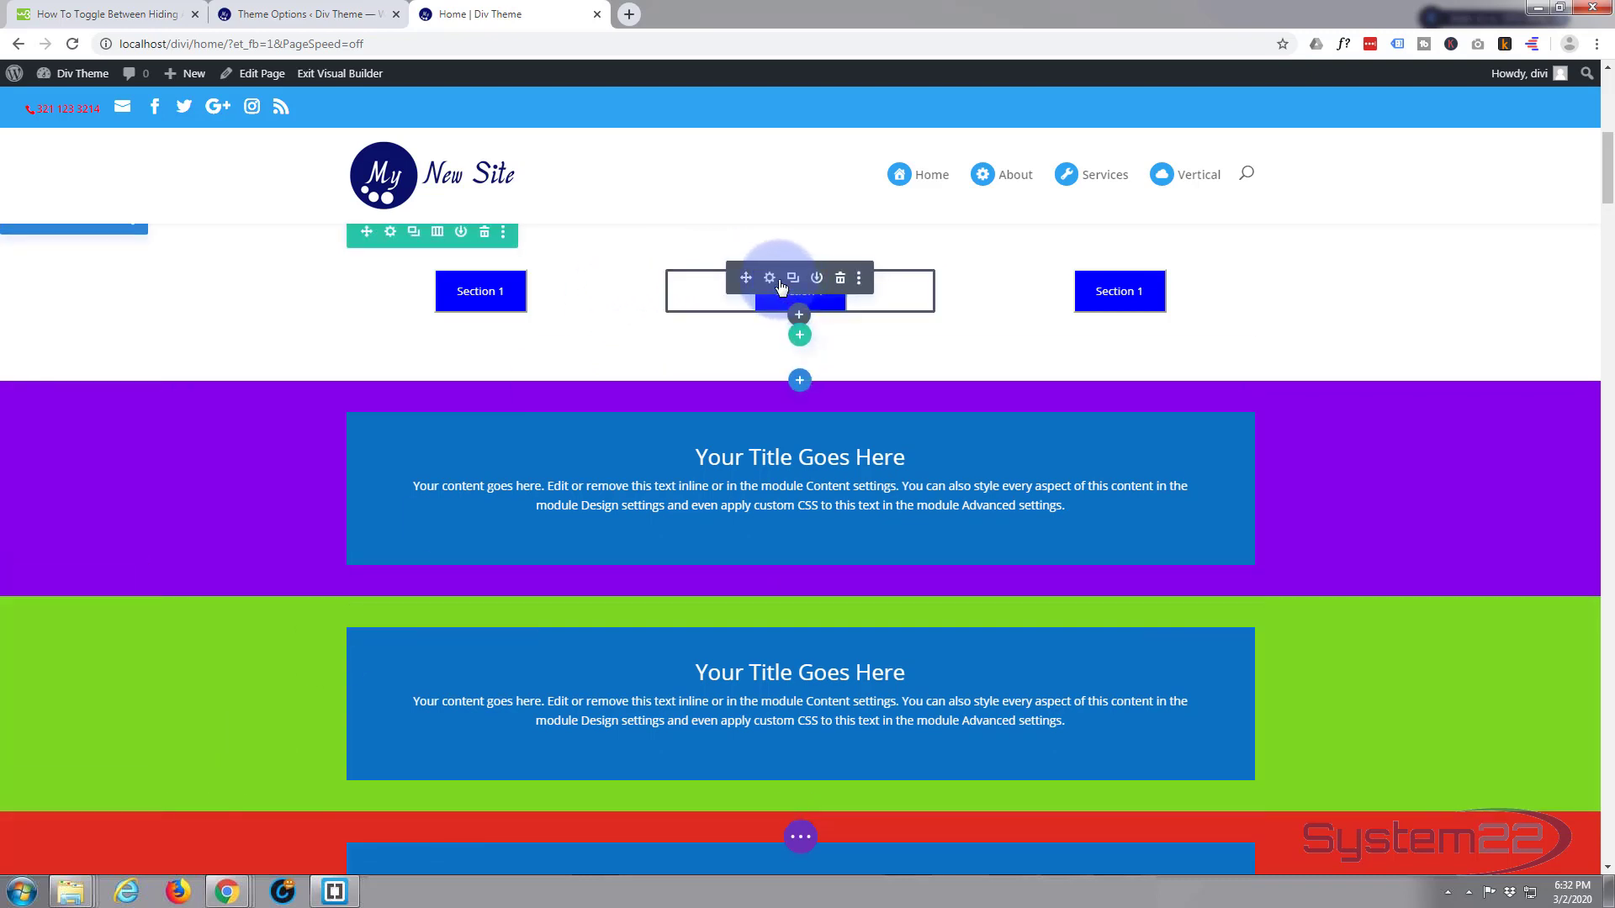
- In the middle module, relabel the button 'Section 2' and make onclick call myFunction2()
click(770, 278)
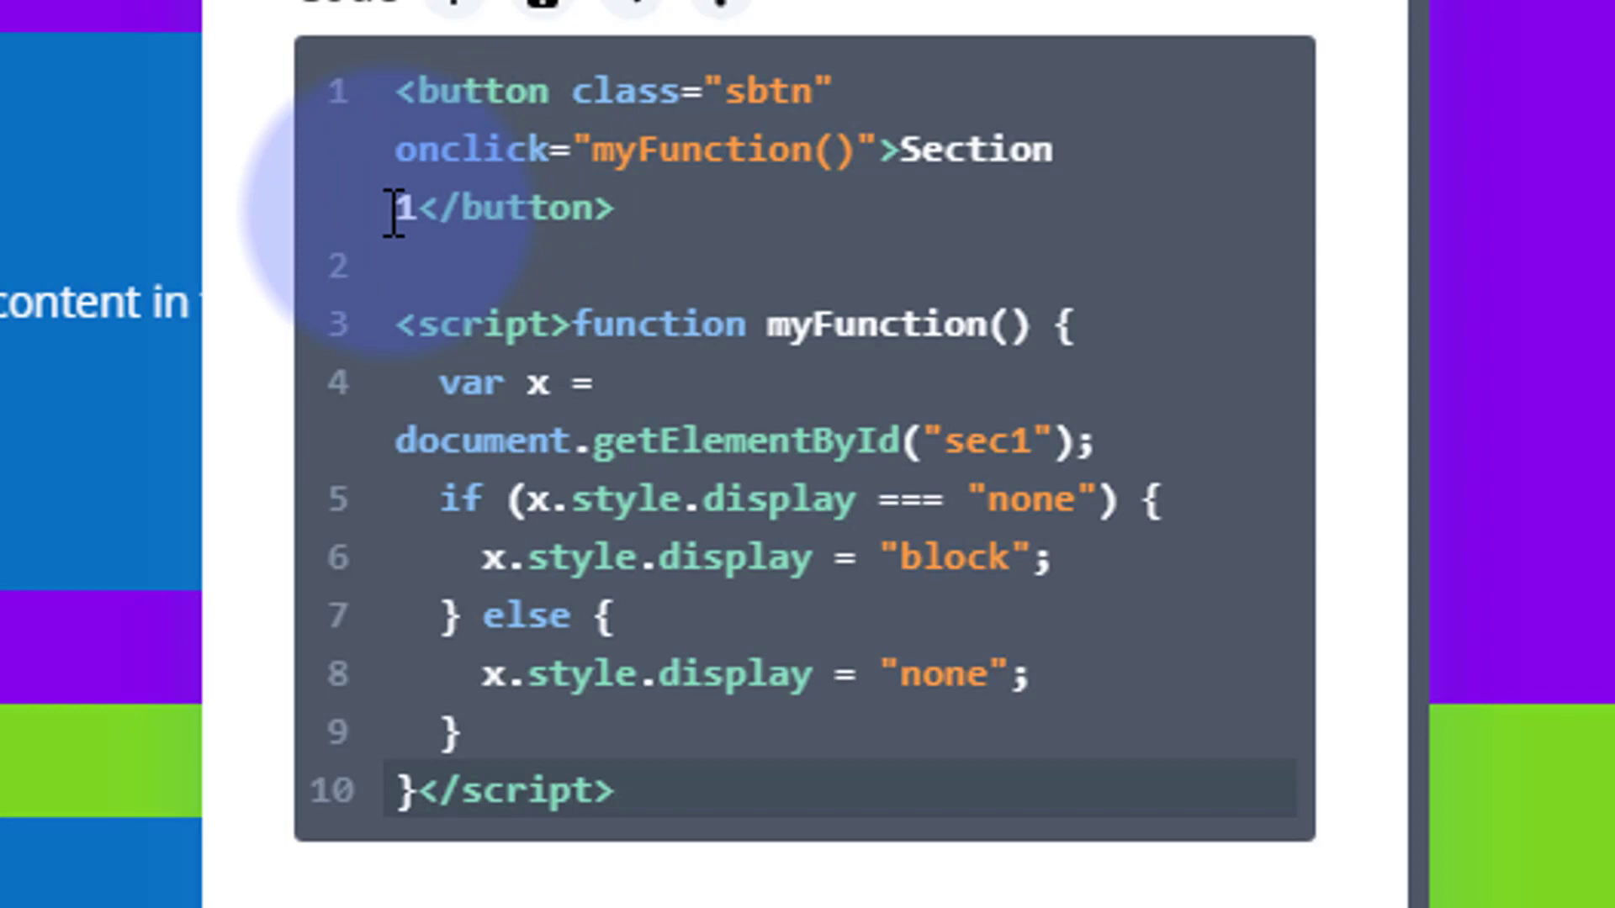
drag(394, 211, 408, 217)
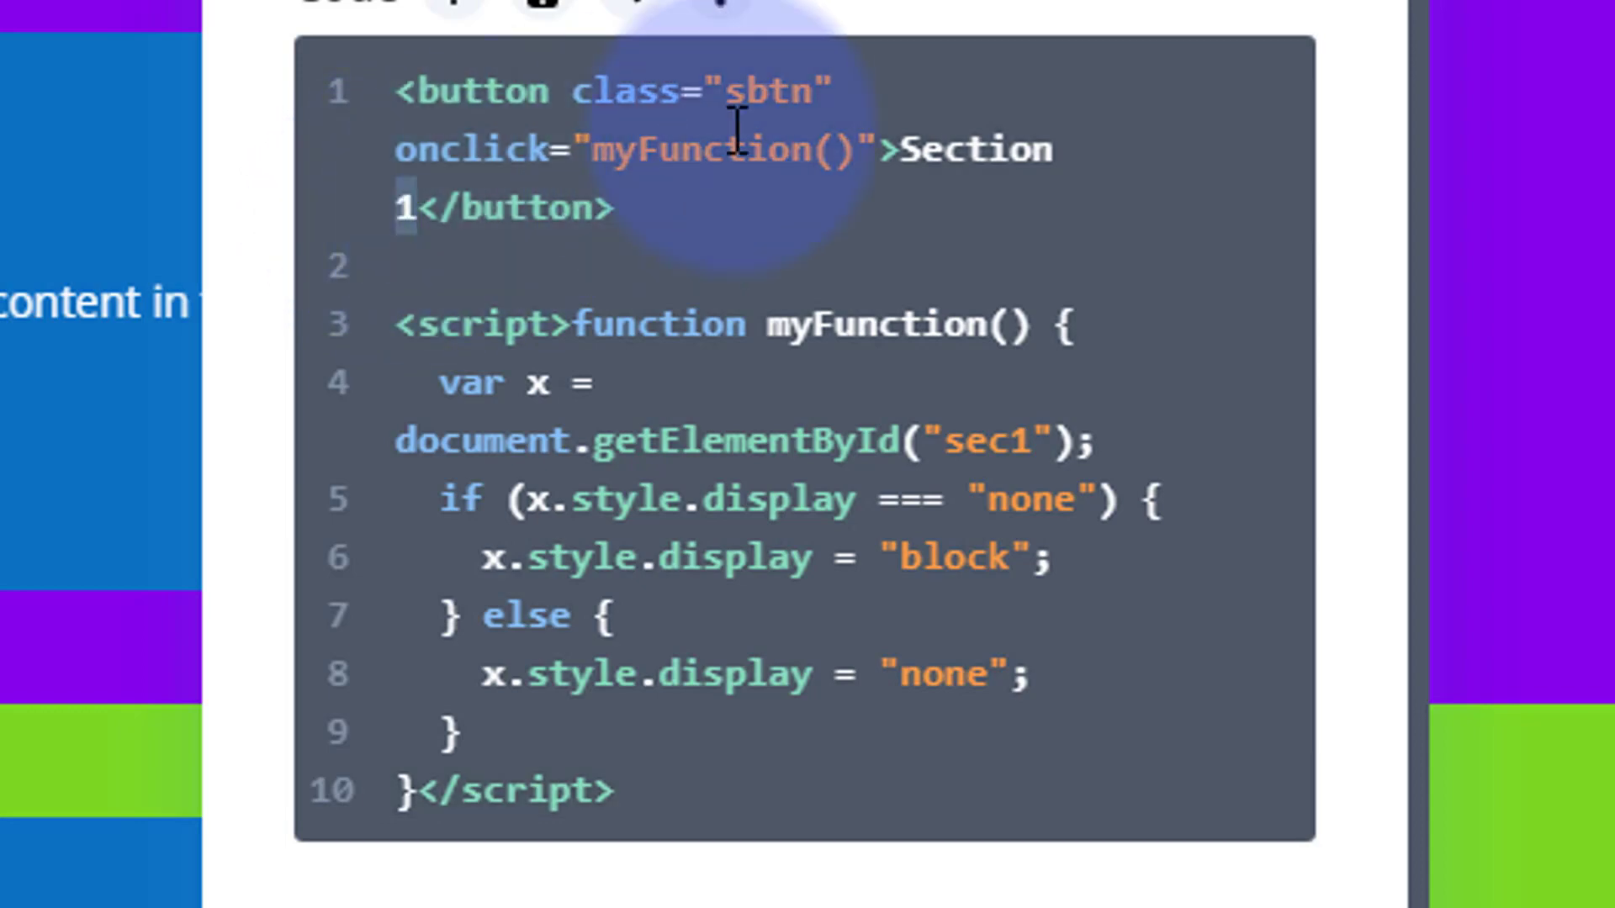
text(2)
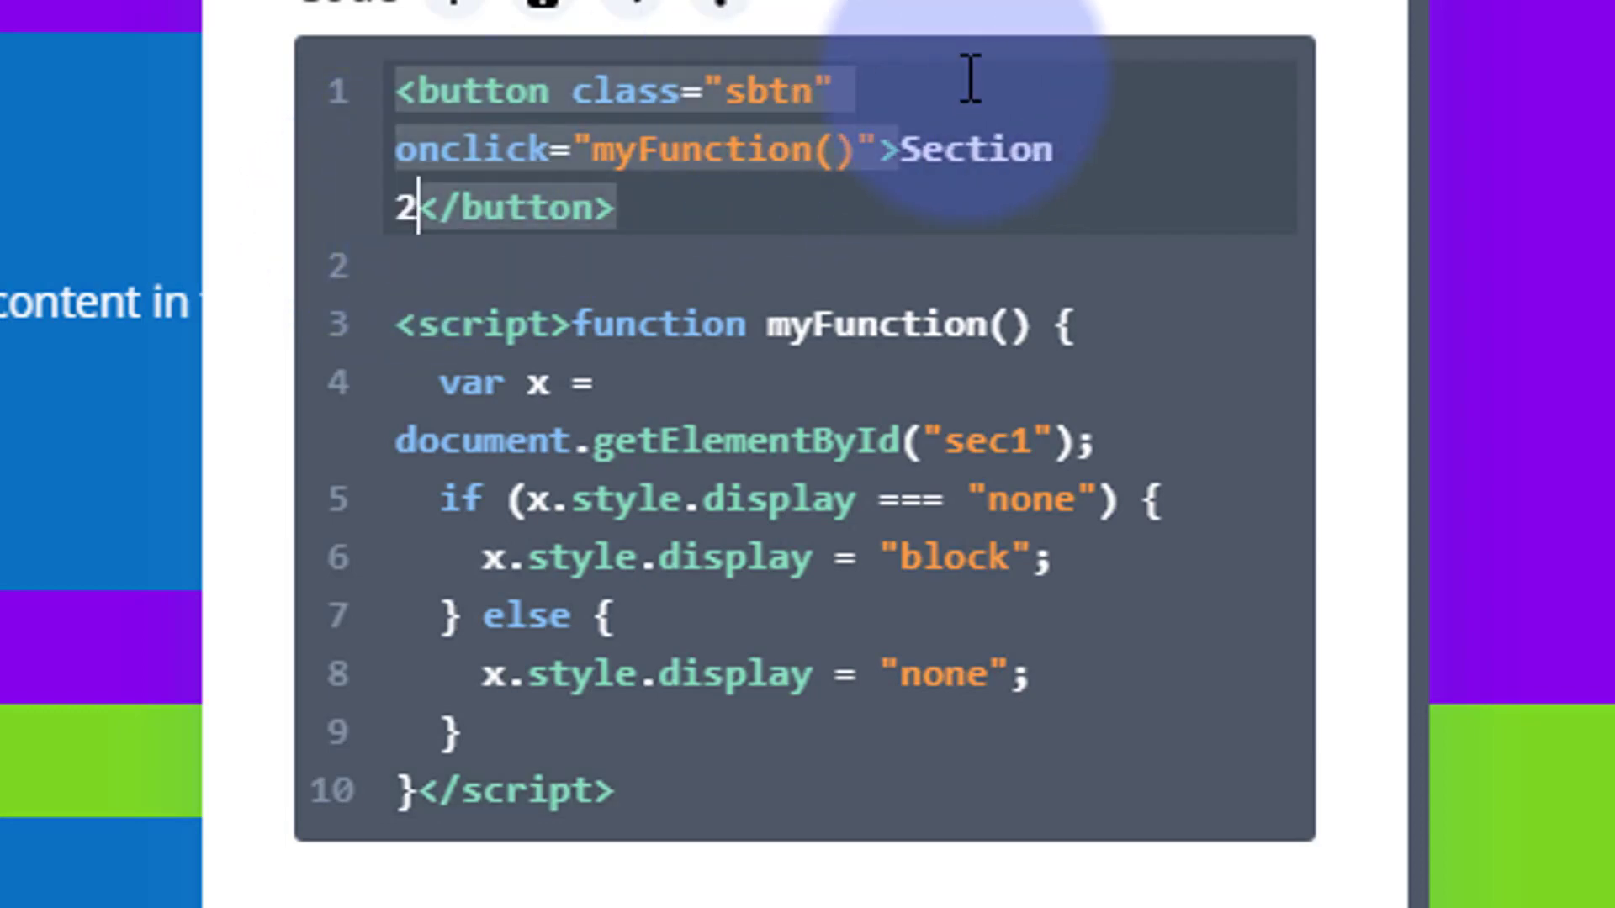
click(813, 151)
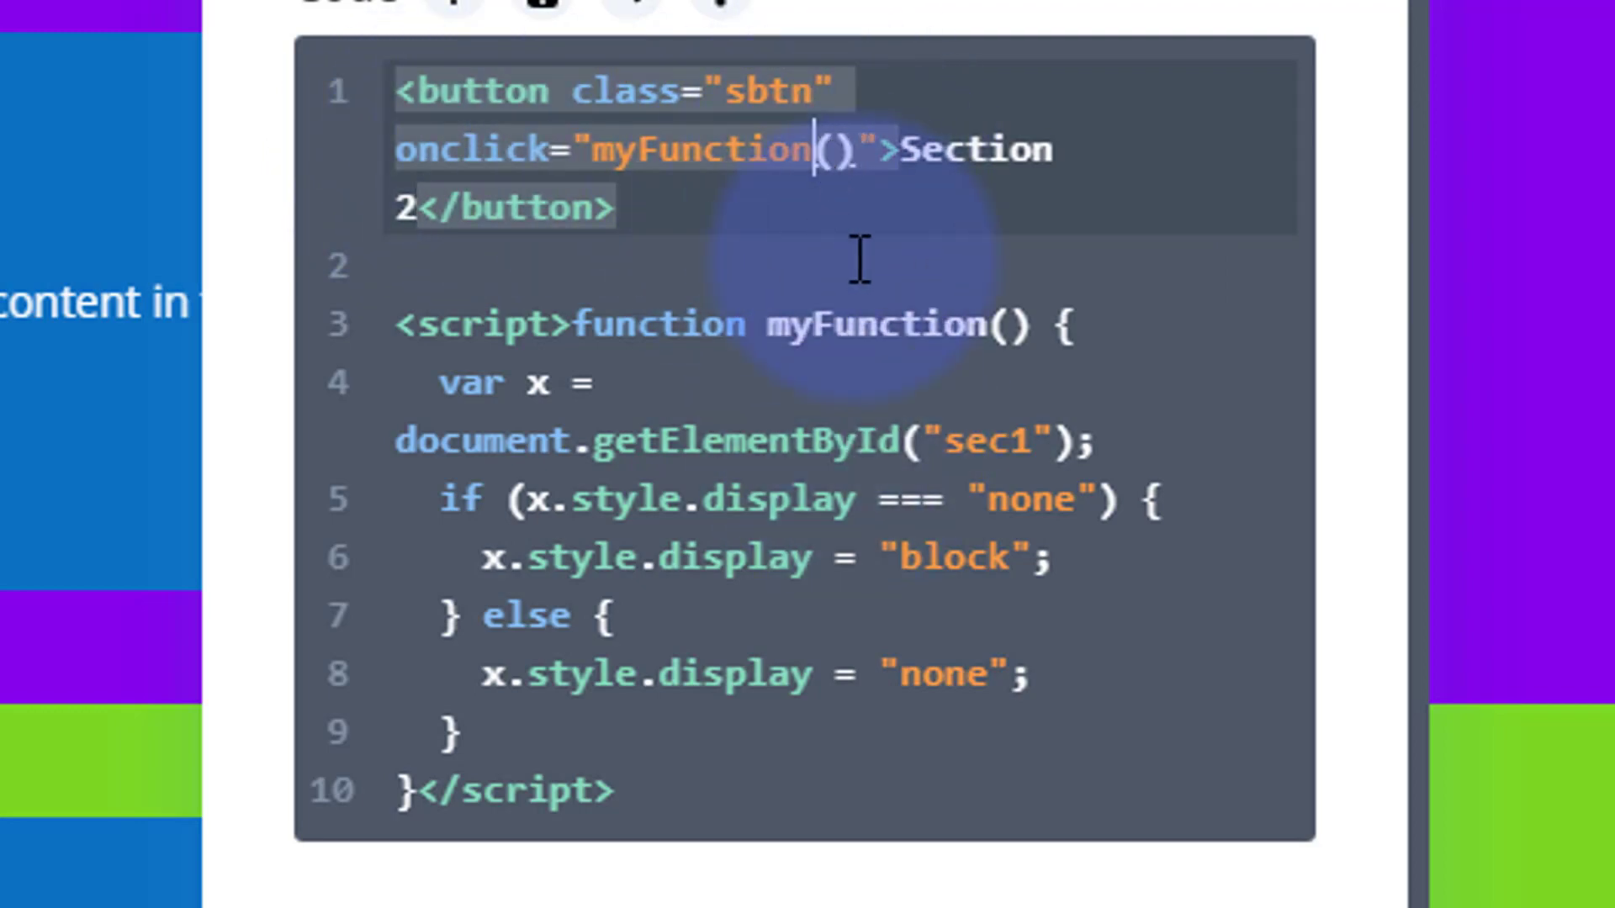
text(2)
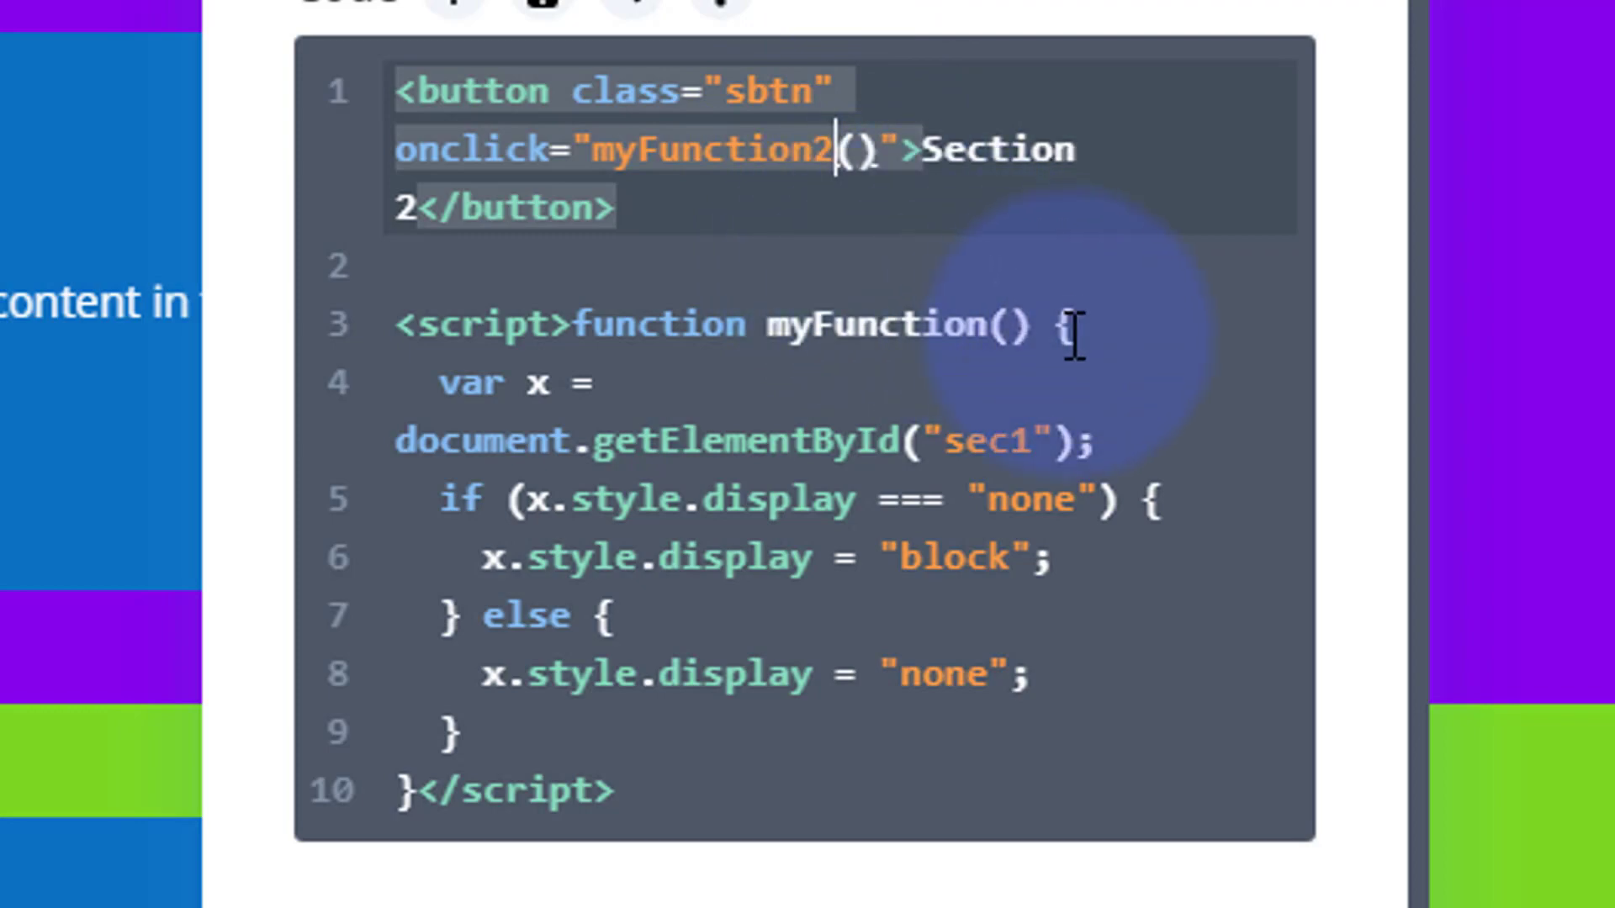
- Rename the script function to myFunction2 and change its target id from sec1 to sec2
click(988, 327)
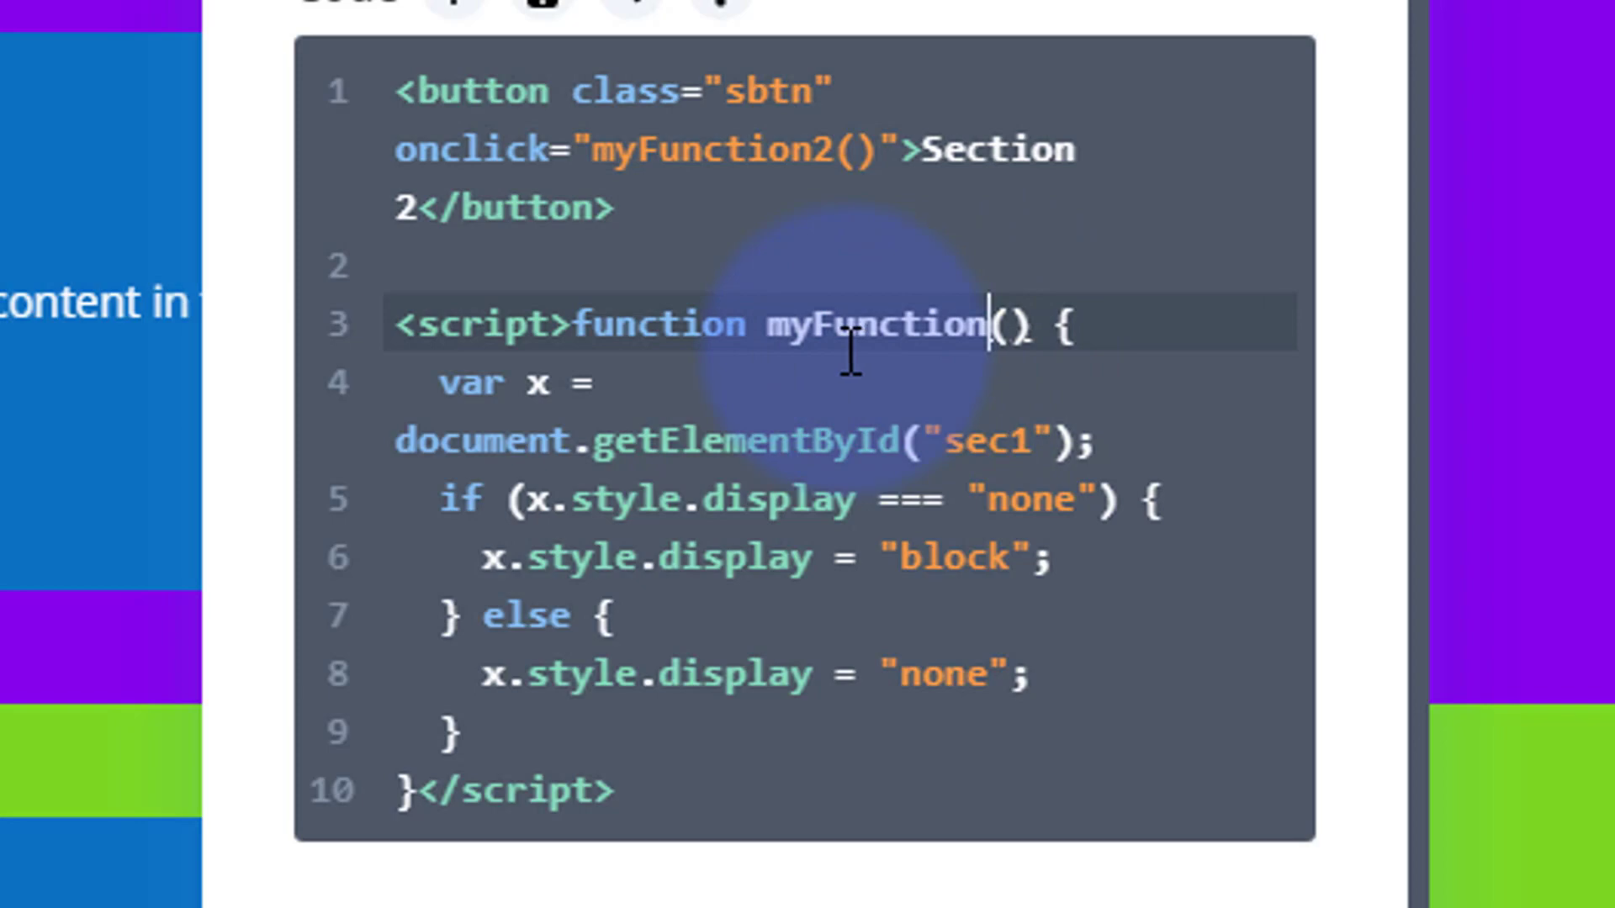
text(2)
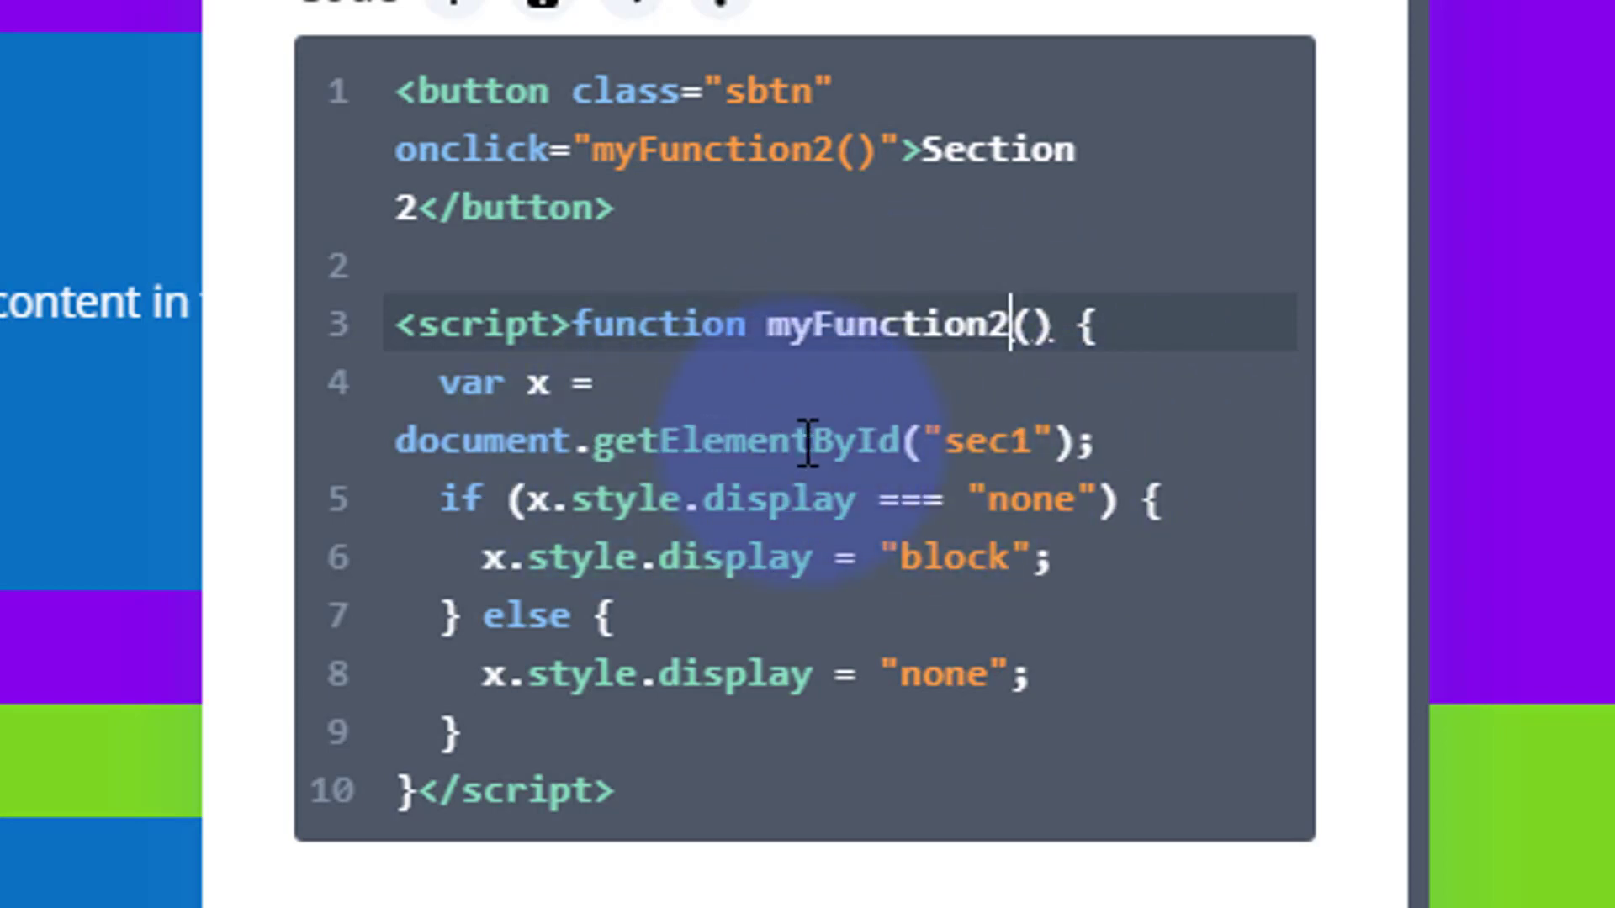
click(1028, 439)
key(BackSpace)
text(2)
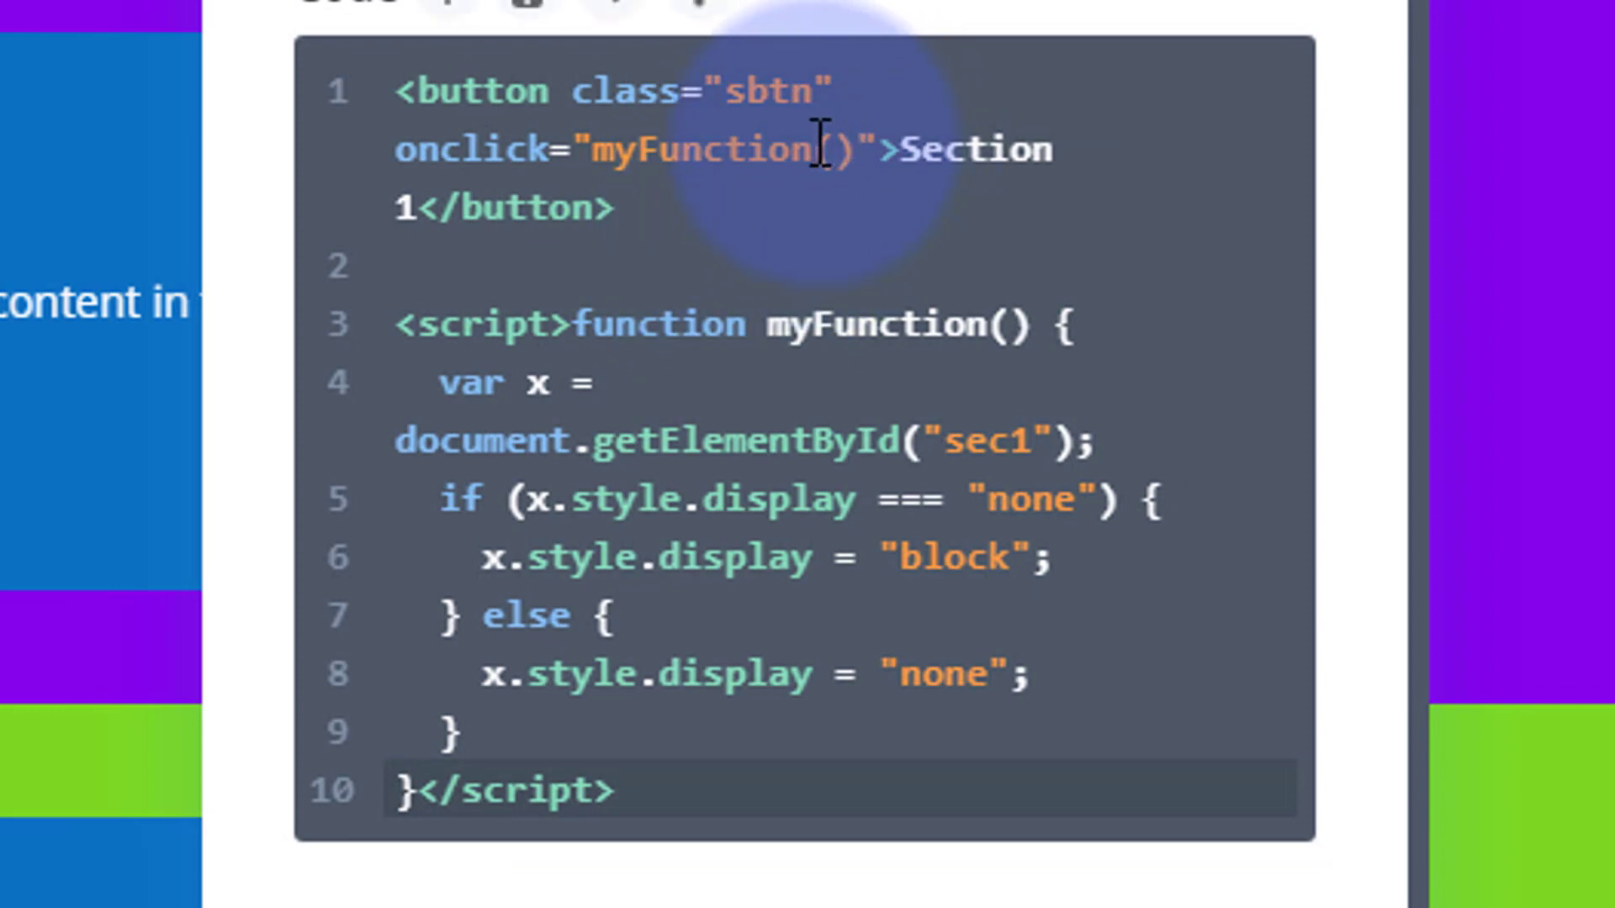
- Make the third button's onclick call myFunction3() and relabel it 'Section 3'
click(820, 149)
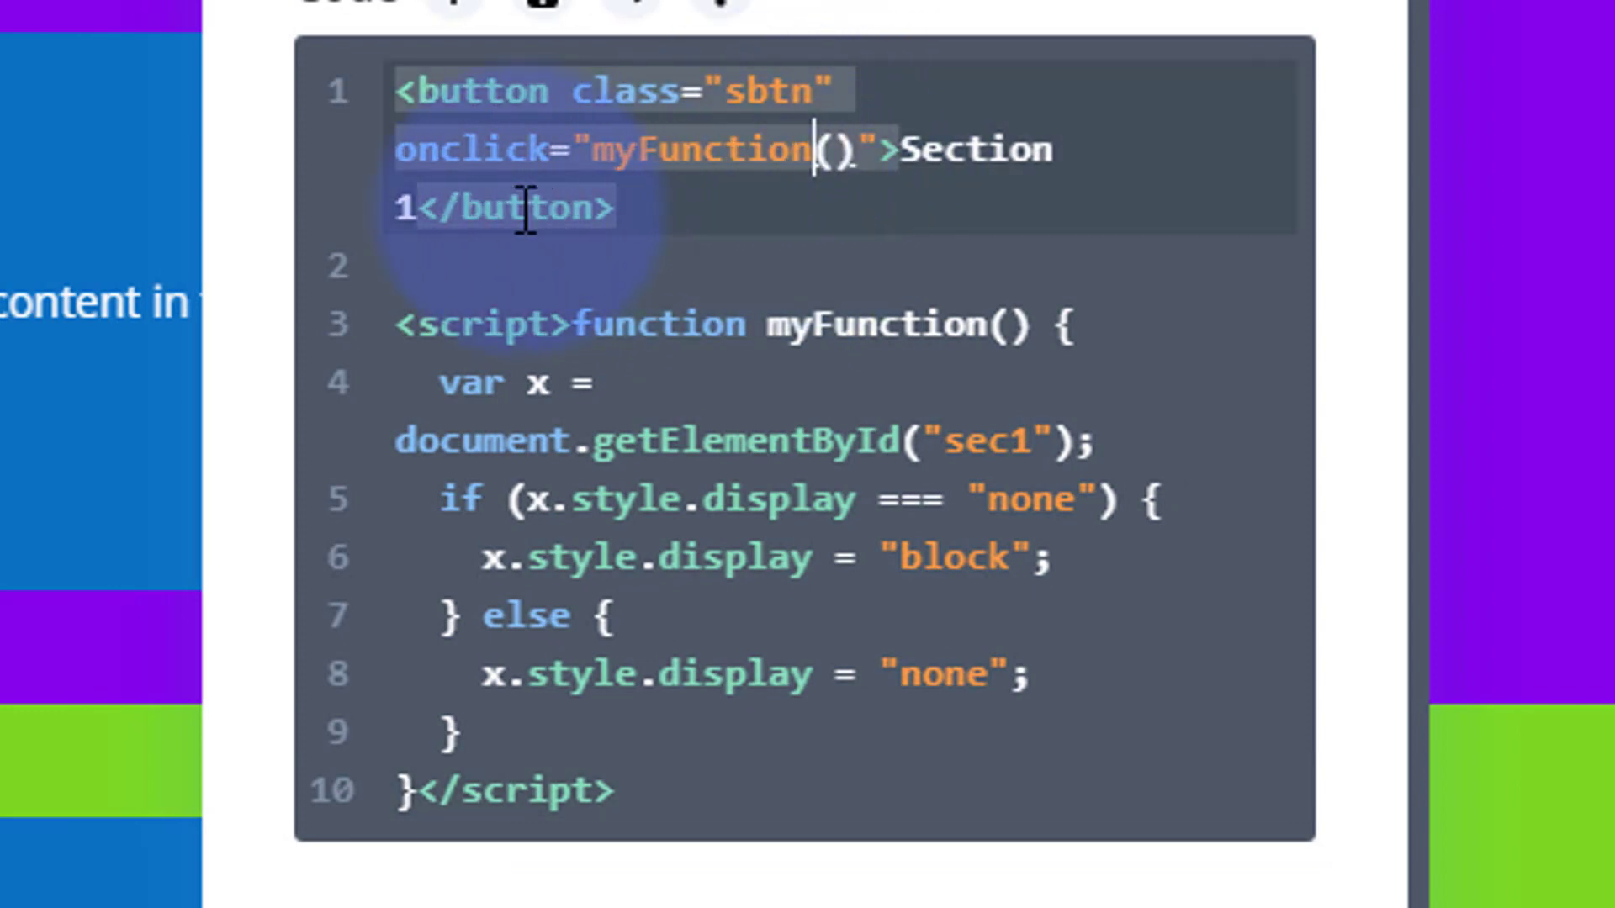
text(3)
click(402, 209)
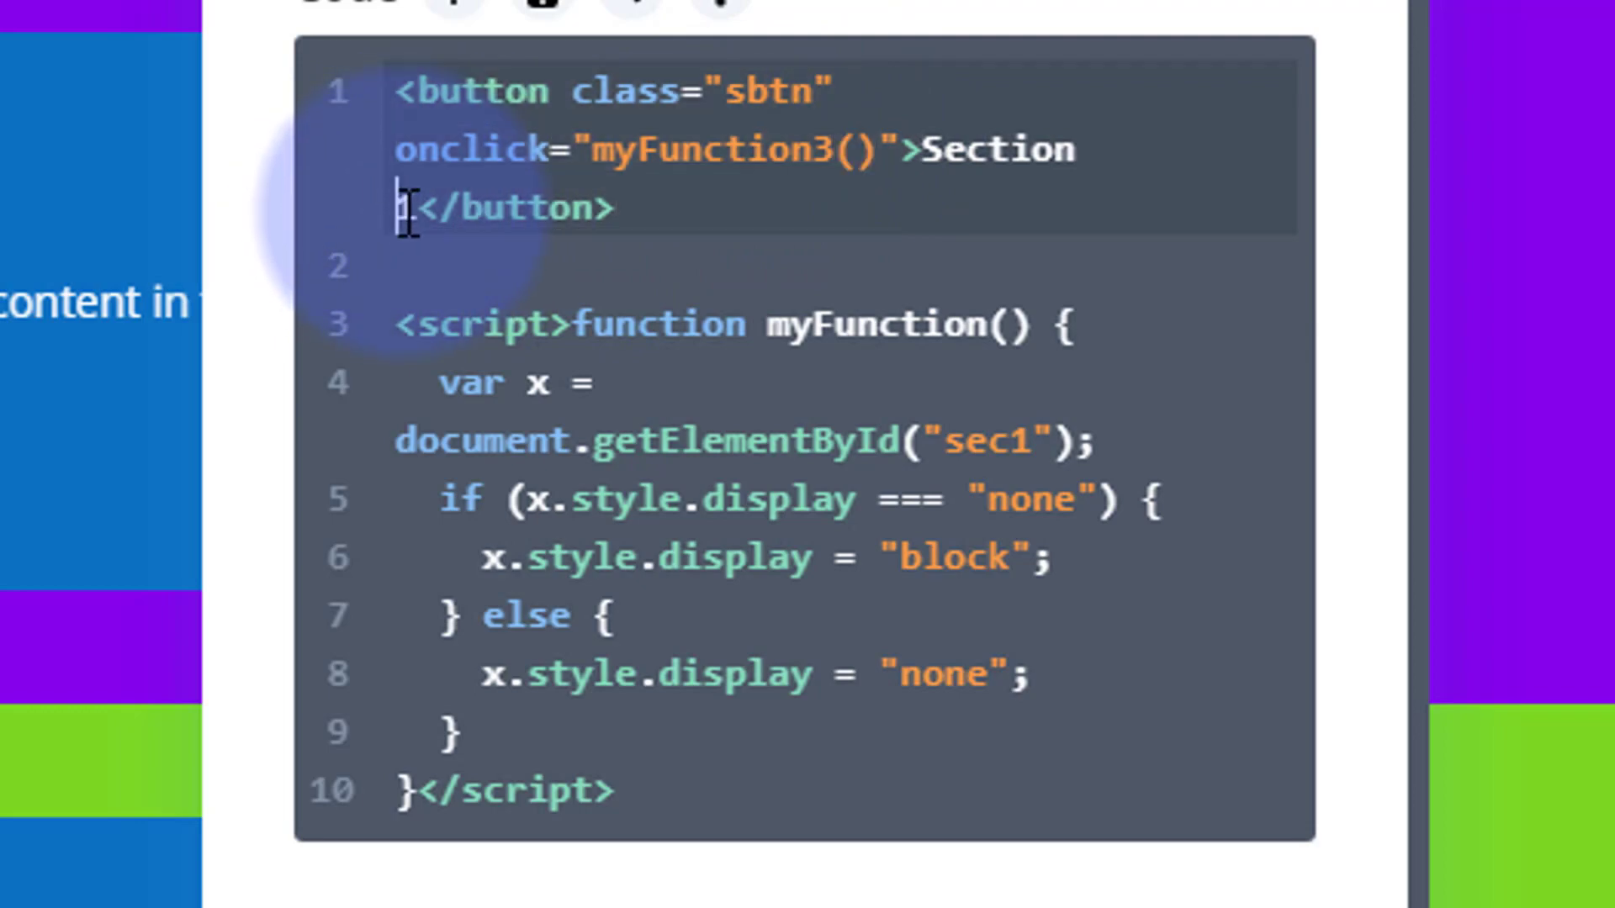
key(Delete)
text(3)
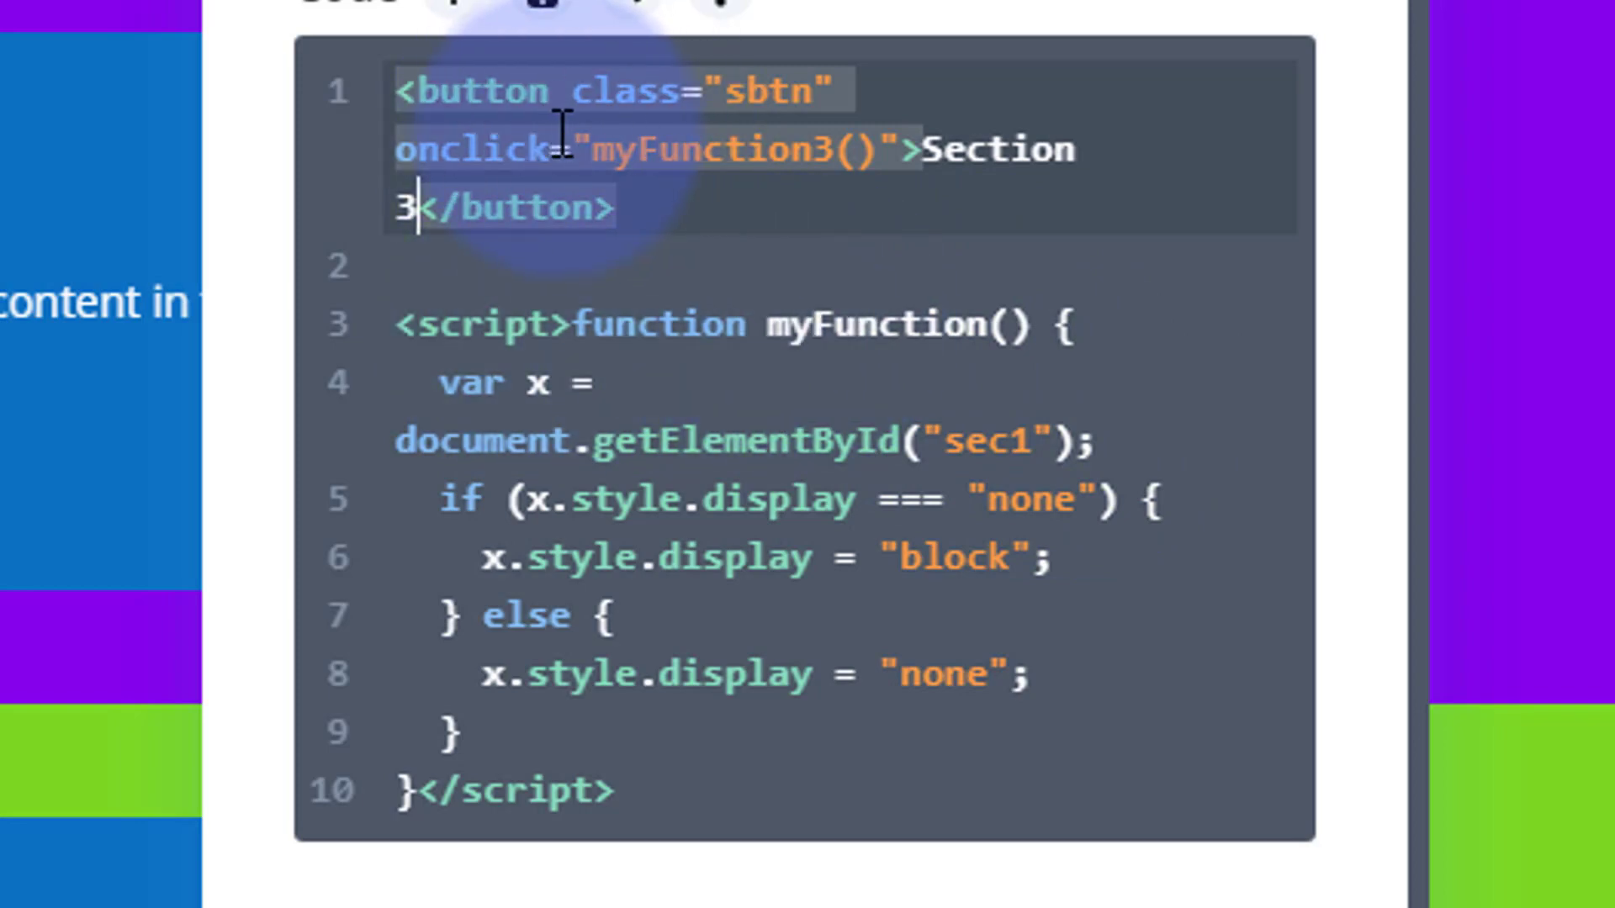
- Rename the script function to myFunction3 and change its target id from sec1 to sec3
click(986, 324)
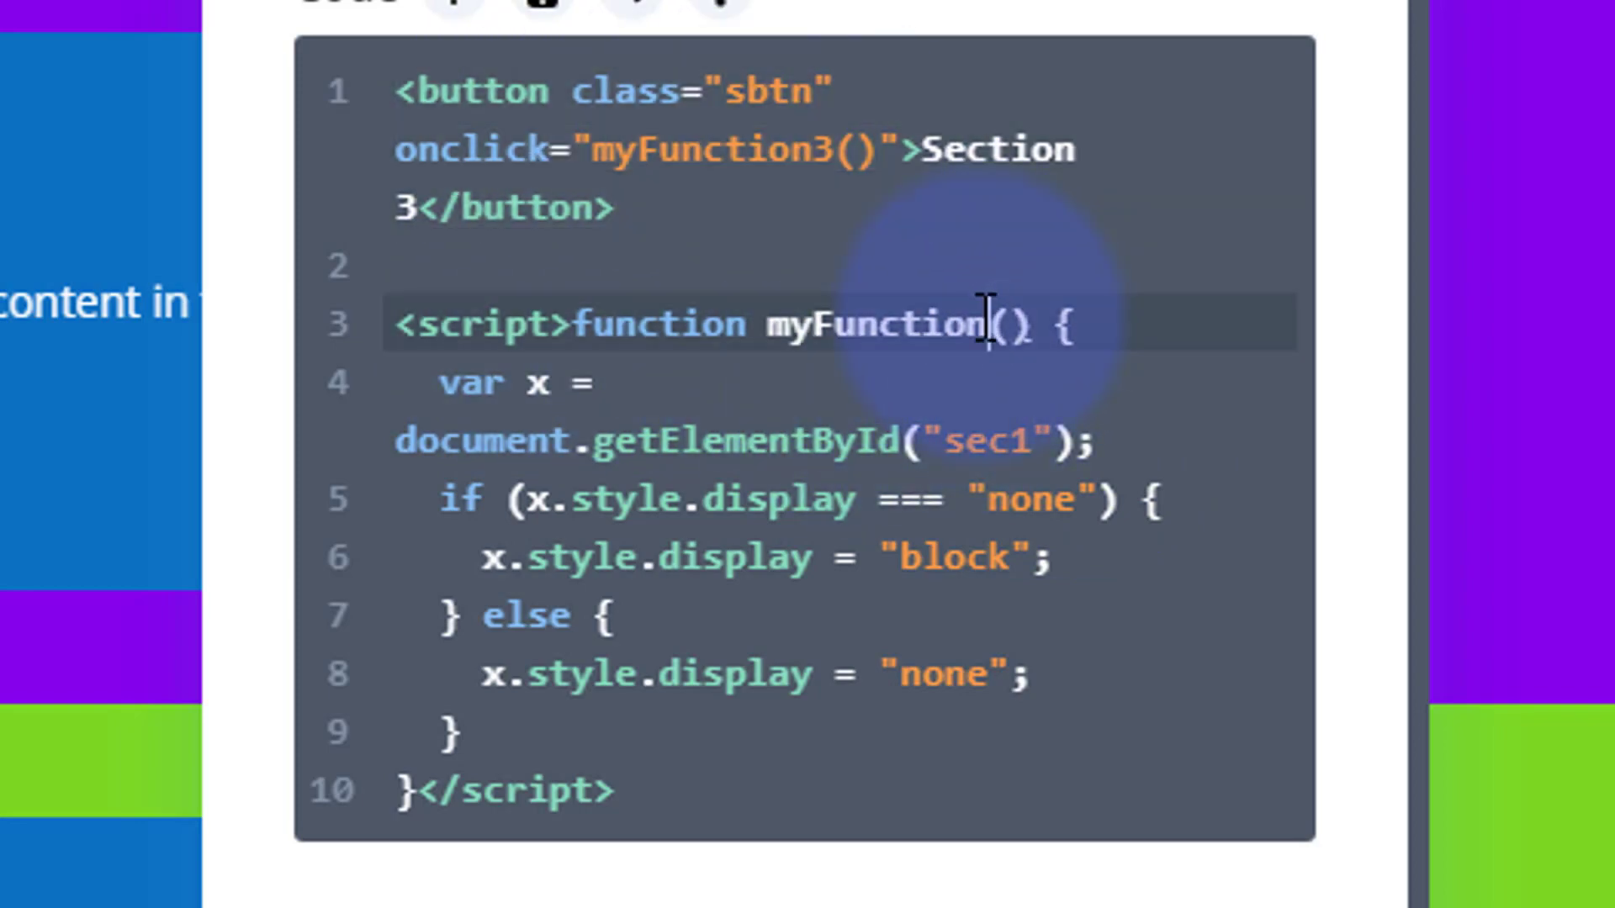
text(3)
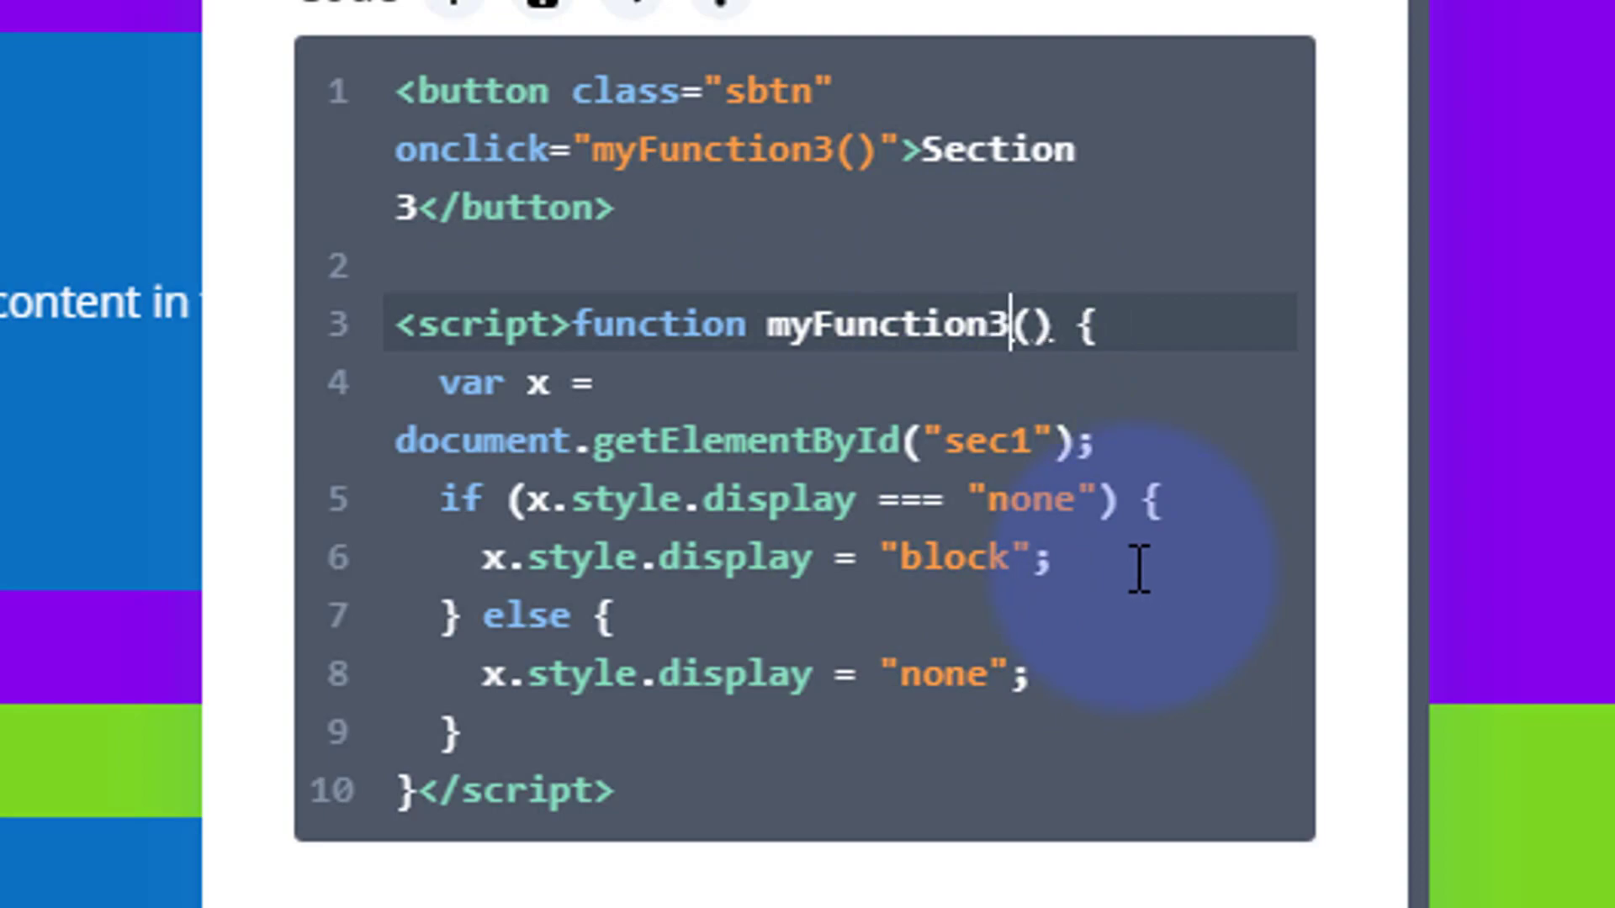
click(1031, 440)
key(BackSpace)
text(3)
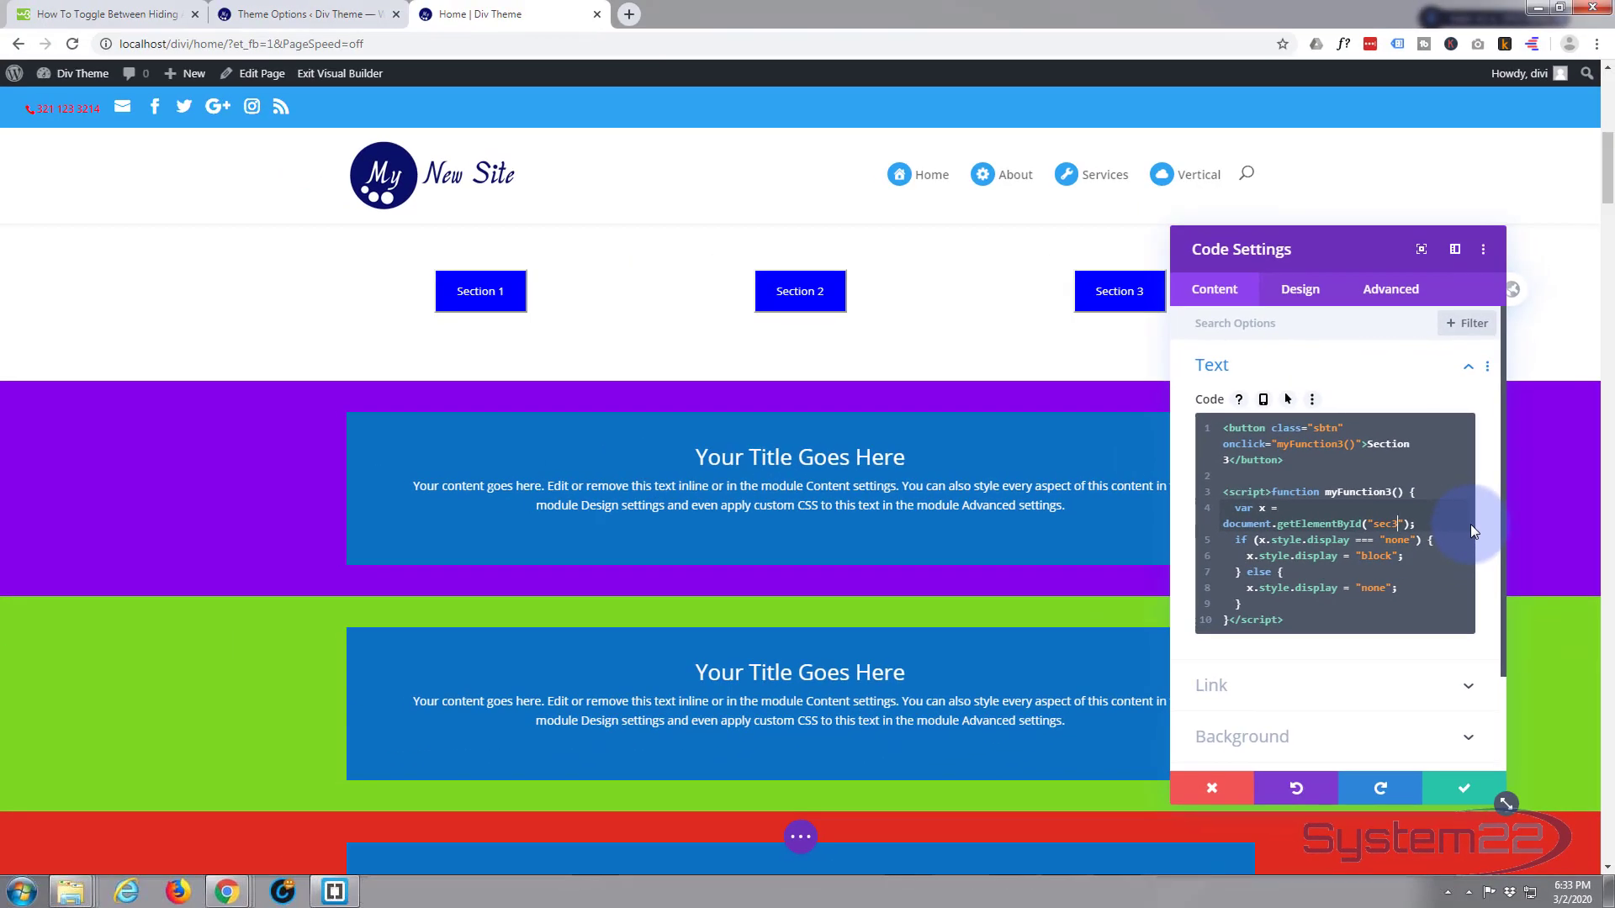
- Save the Section 3 Code module and exit the Visual Builder
click(1462, 788)
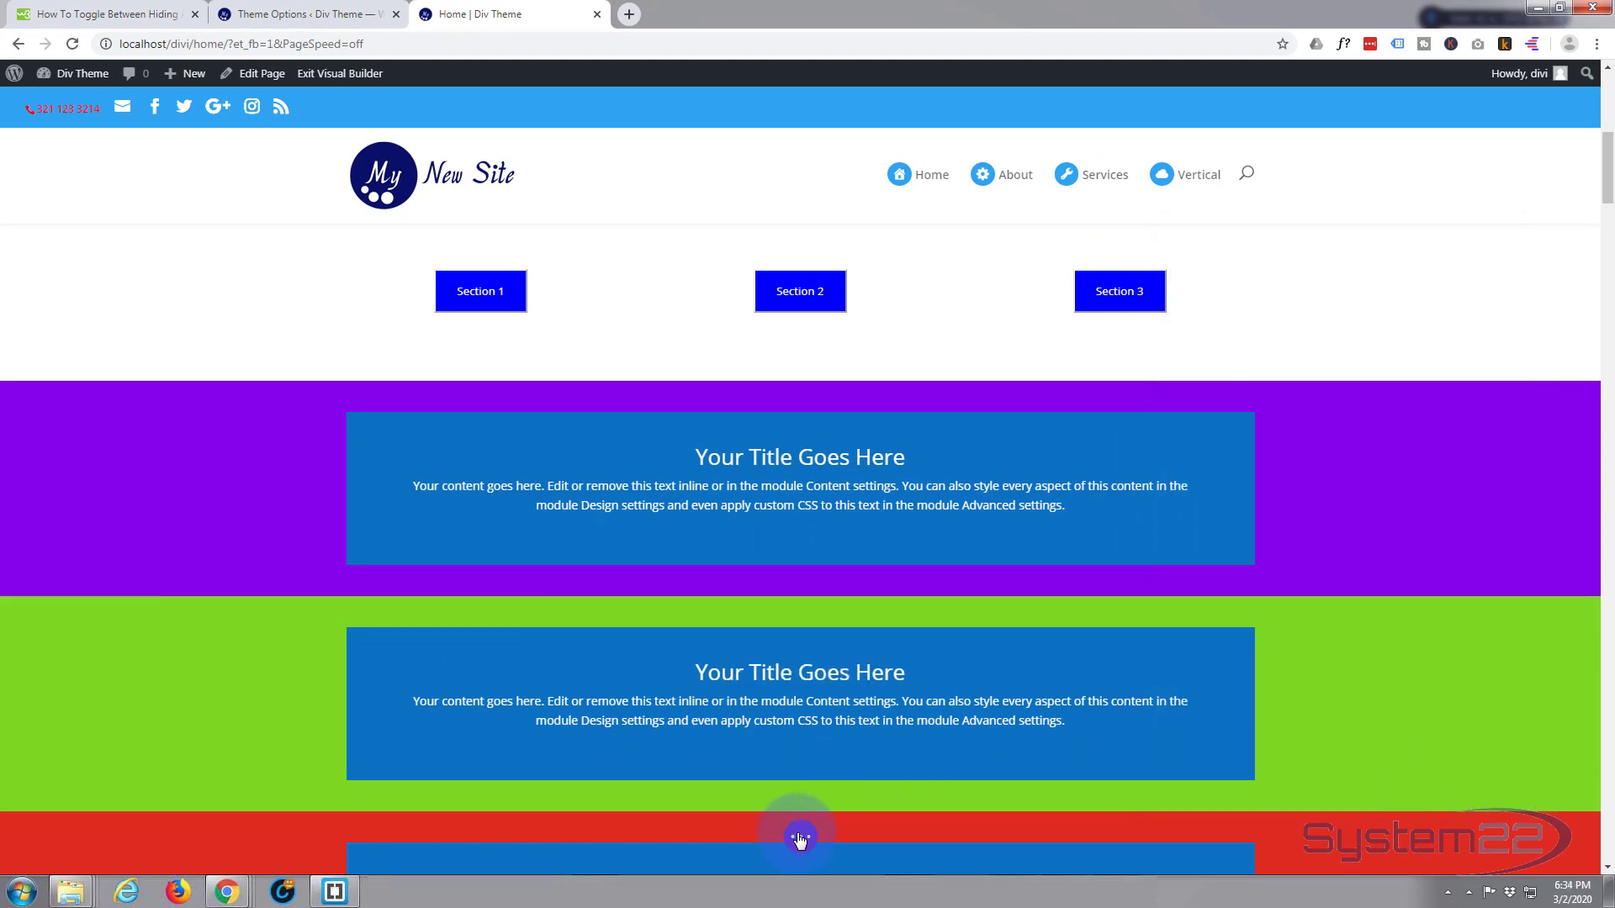
click(800, 840)
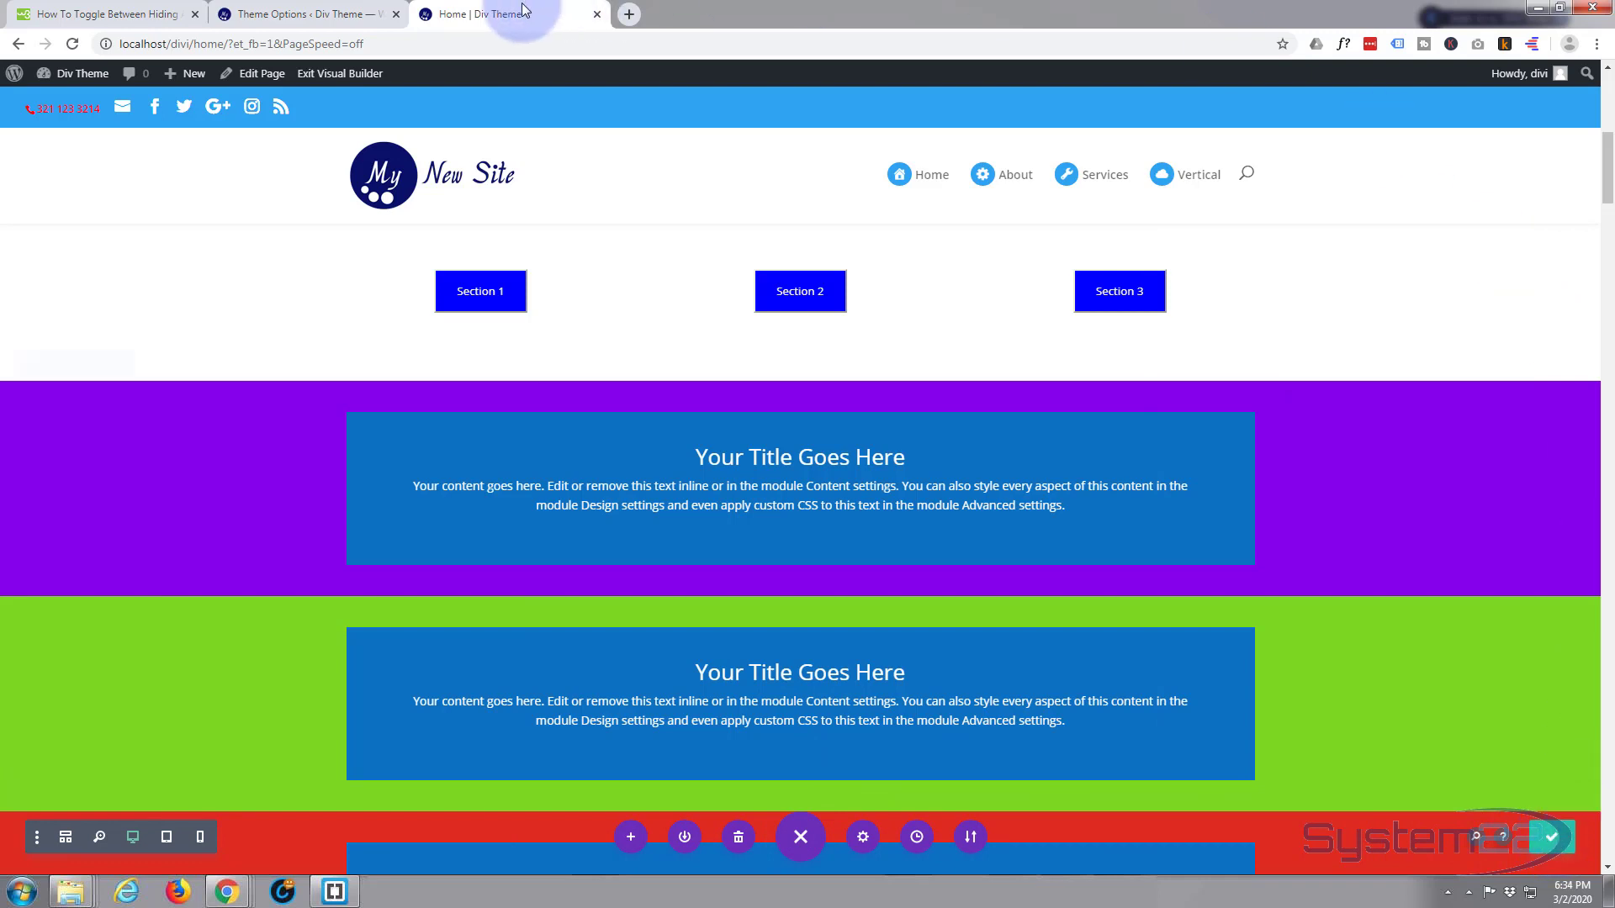
click(344, 76)
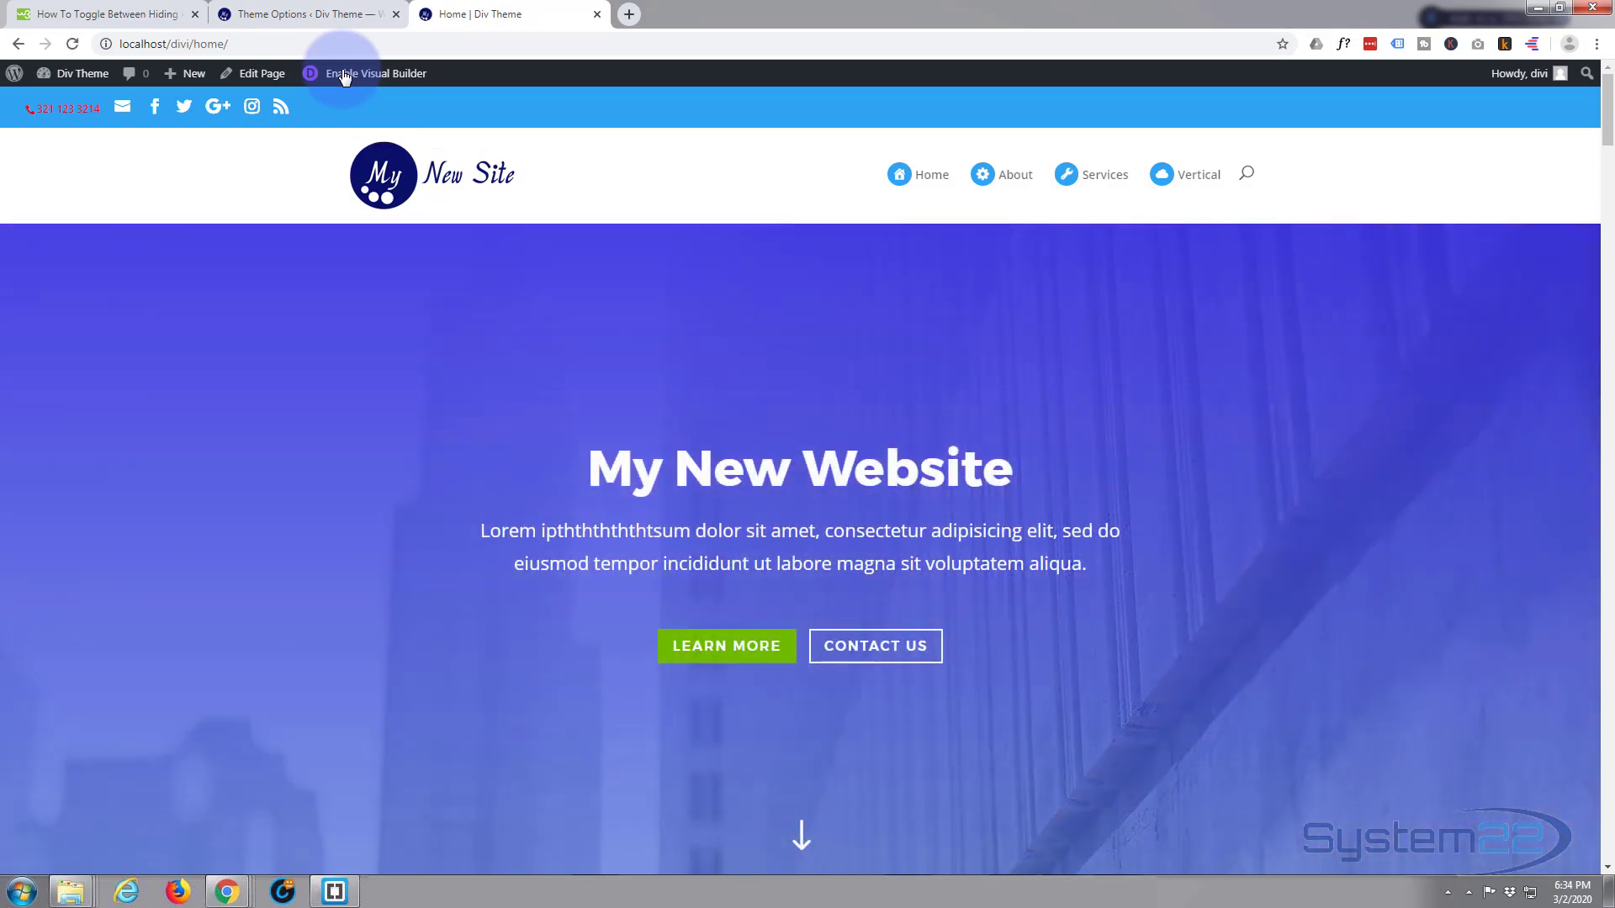
- Scroll the live page to check the three Section buttons and the sections they toggle
scroll(344, 75, down, 7)
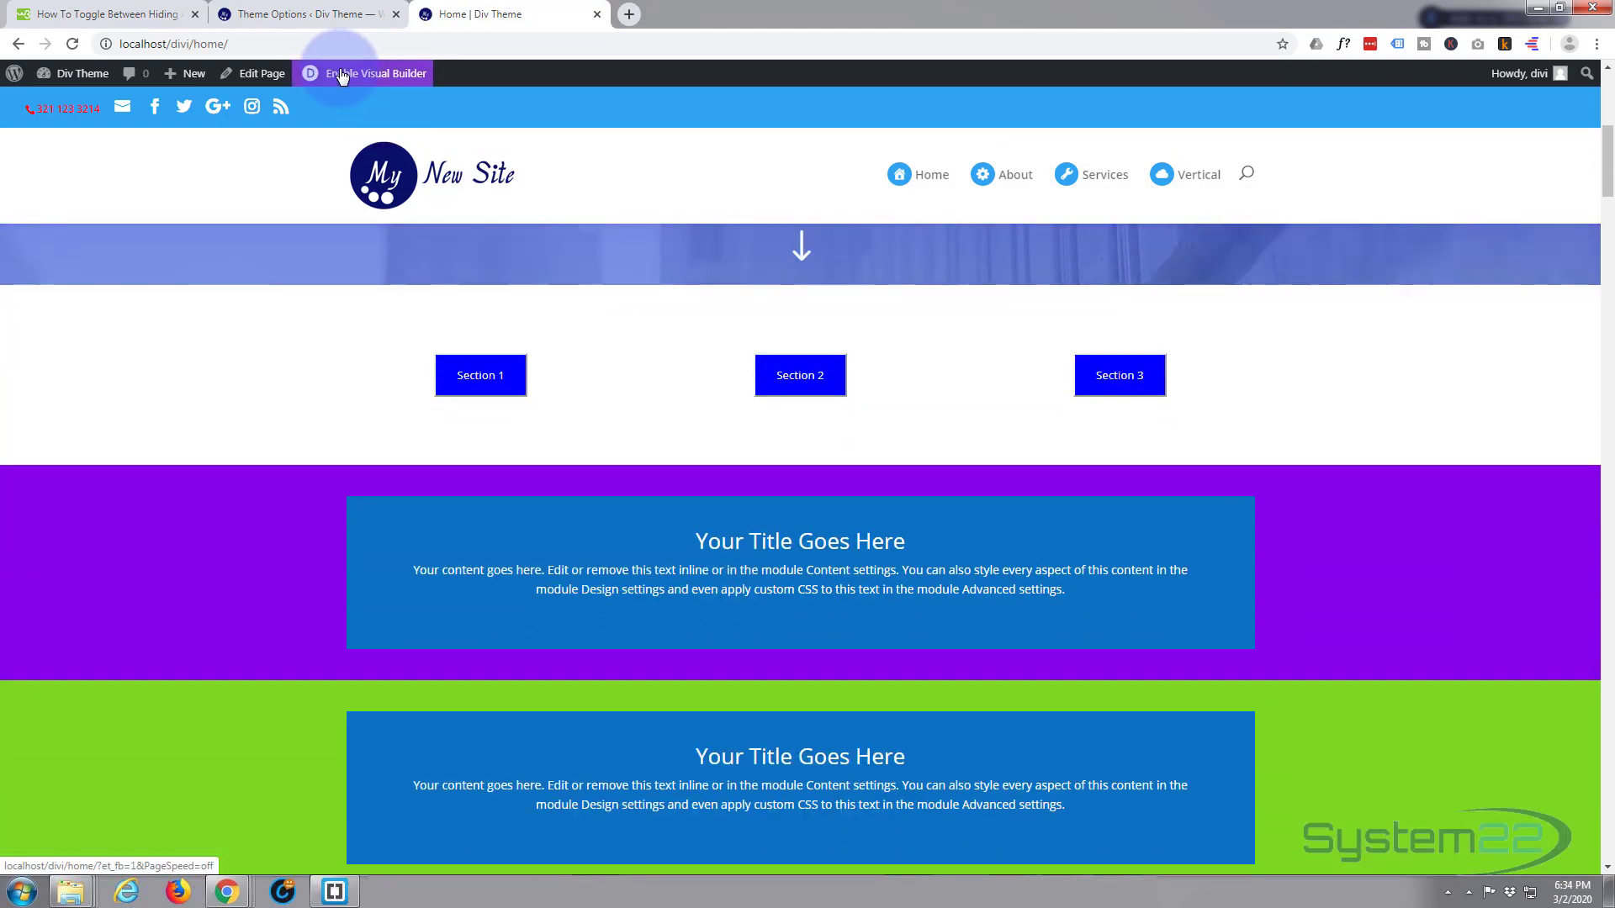
scroll(341, 76, down, 1)
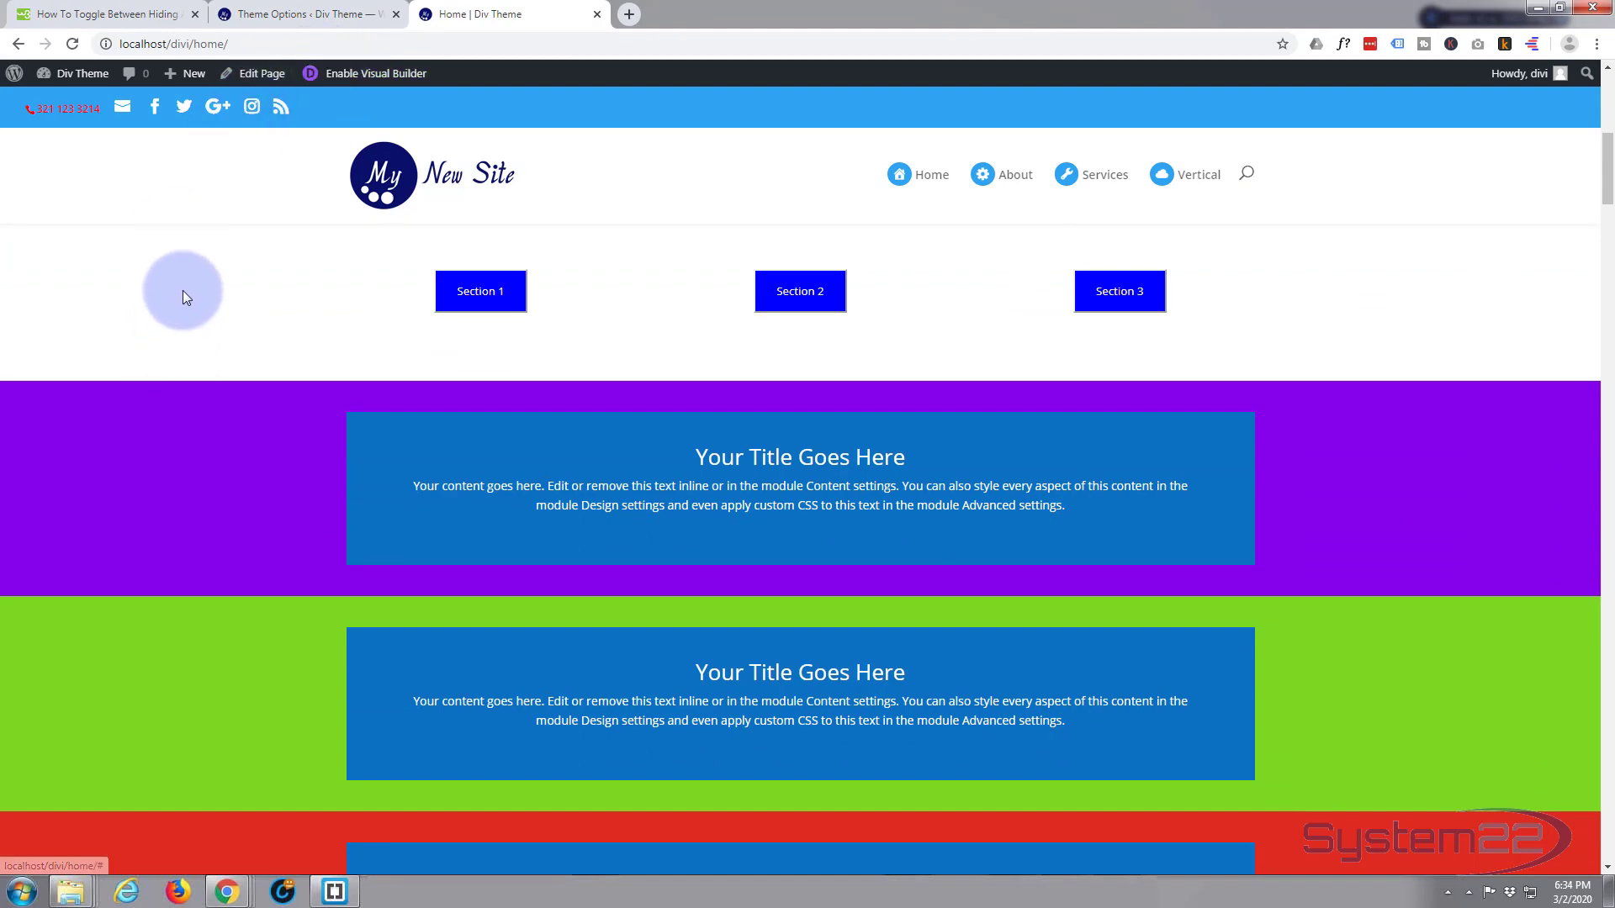
scroll(186, 253, up, 4)
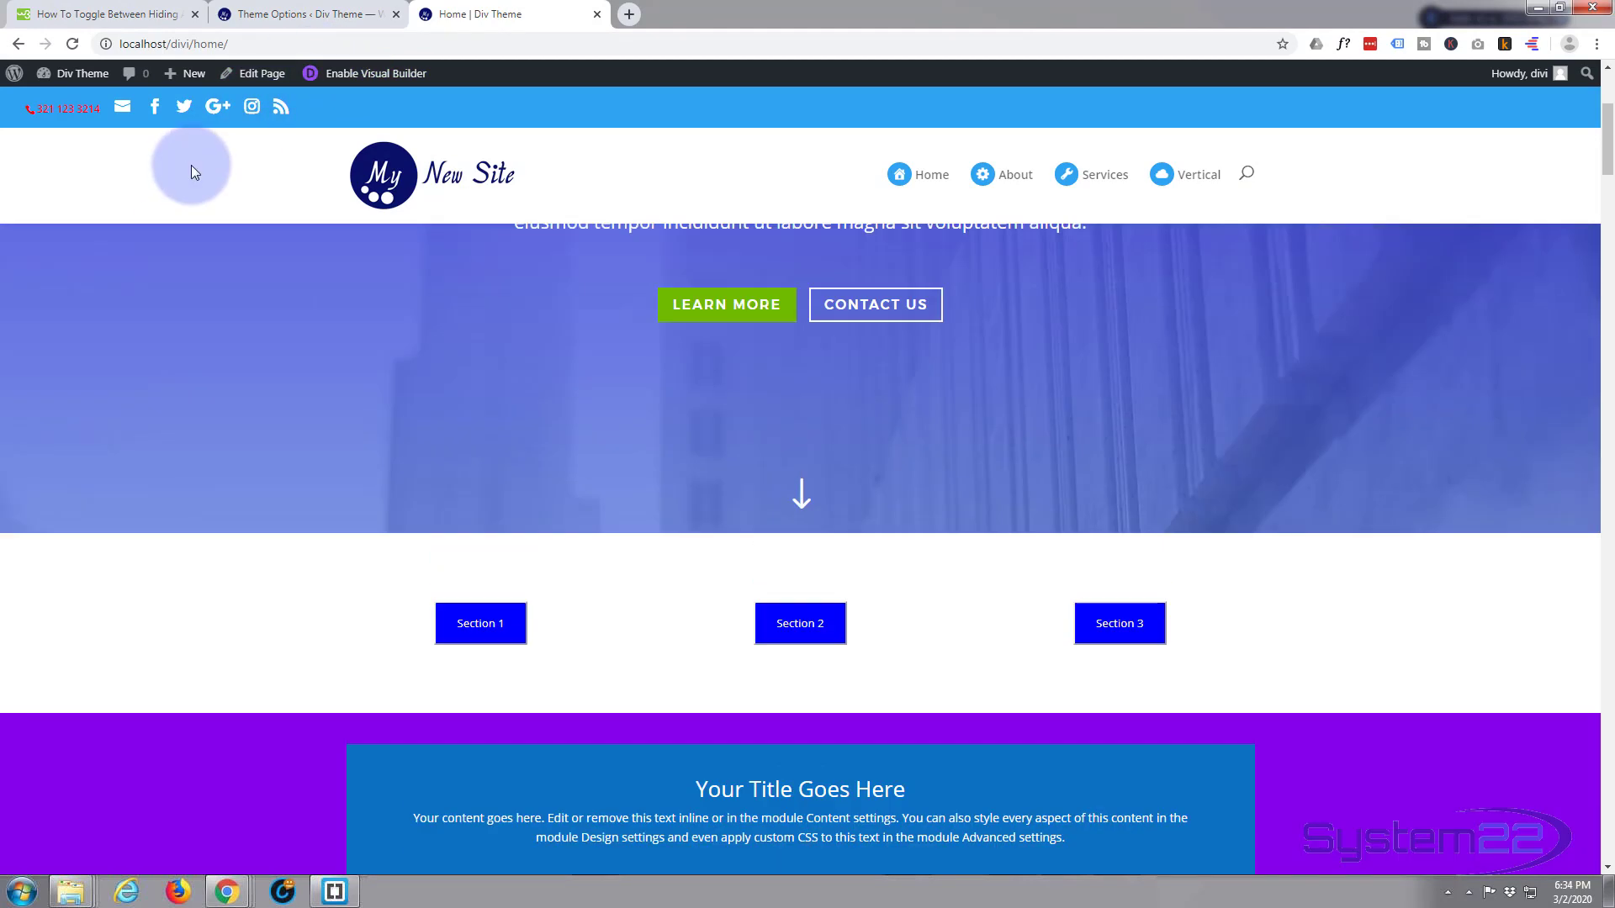
scroll(185, 347, down, 5)
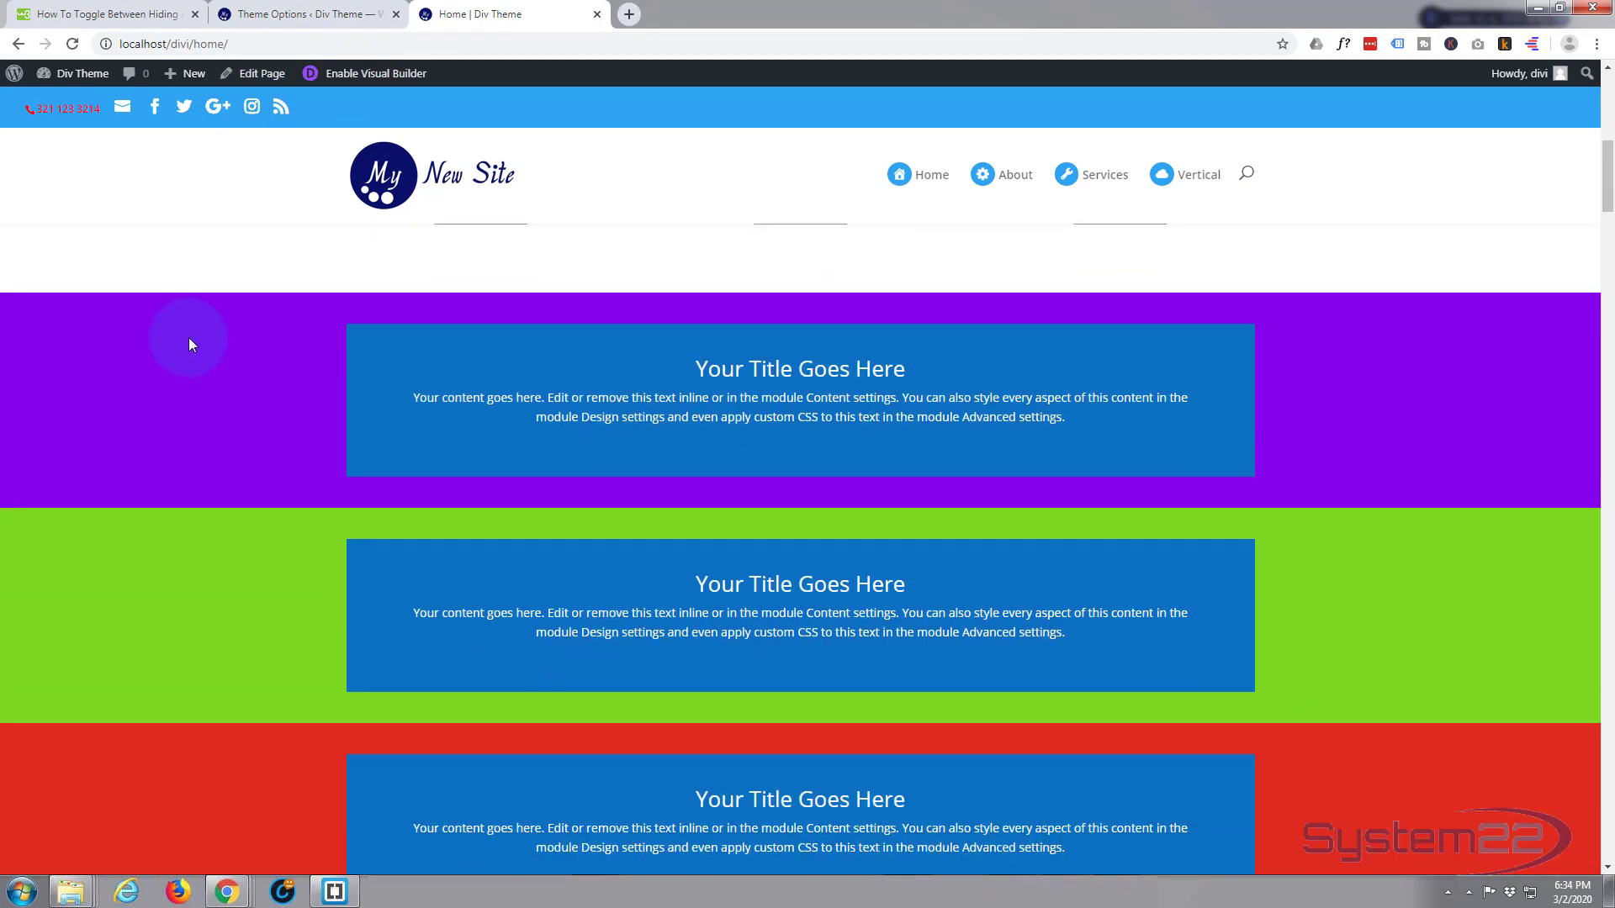
drag(1605, 187, 1605, 180)
click(490, 268)
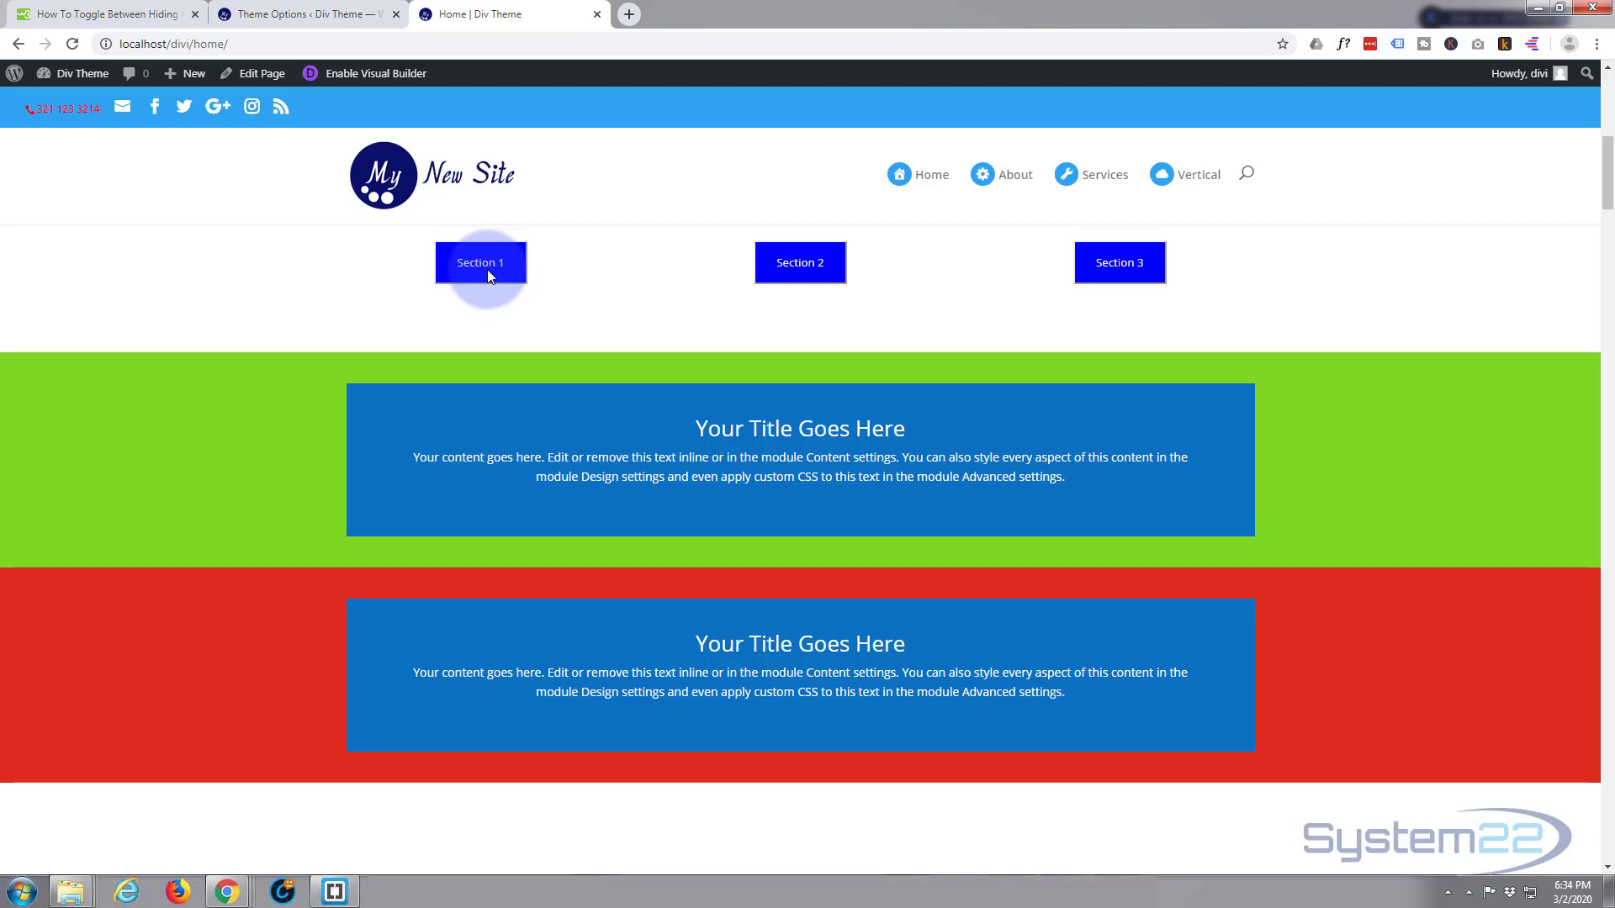
click(799, 266)
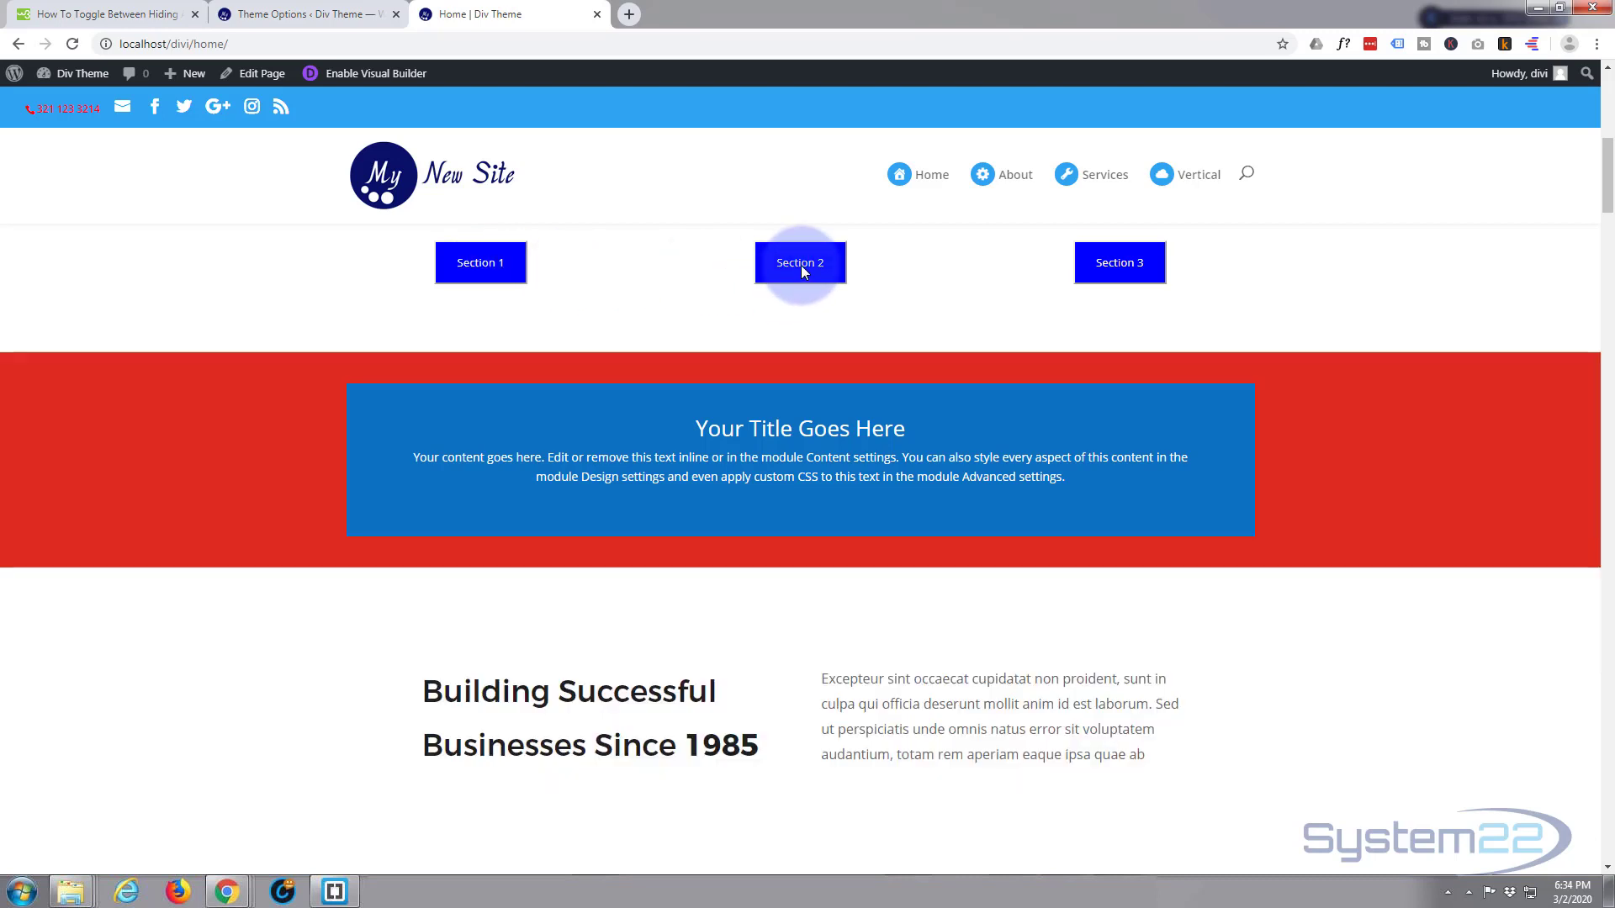
click(1117, 266)
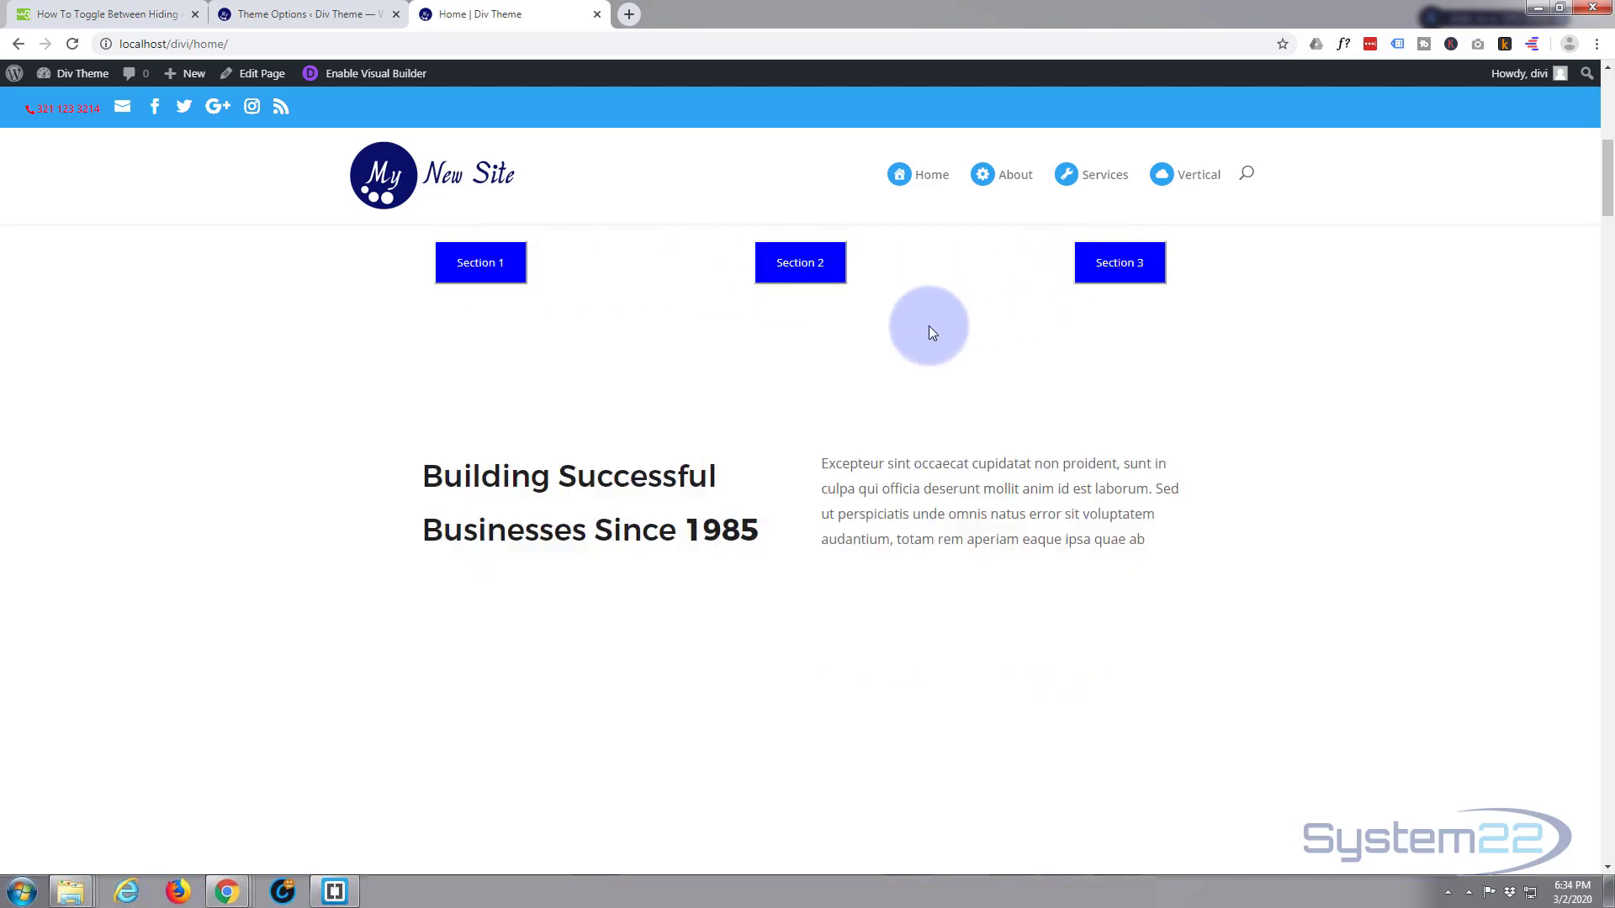
click(795, 266)
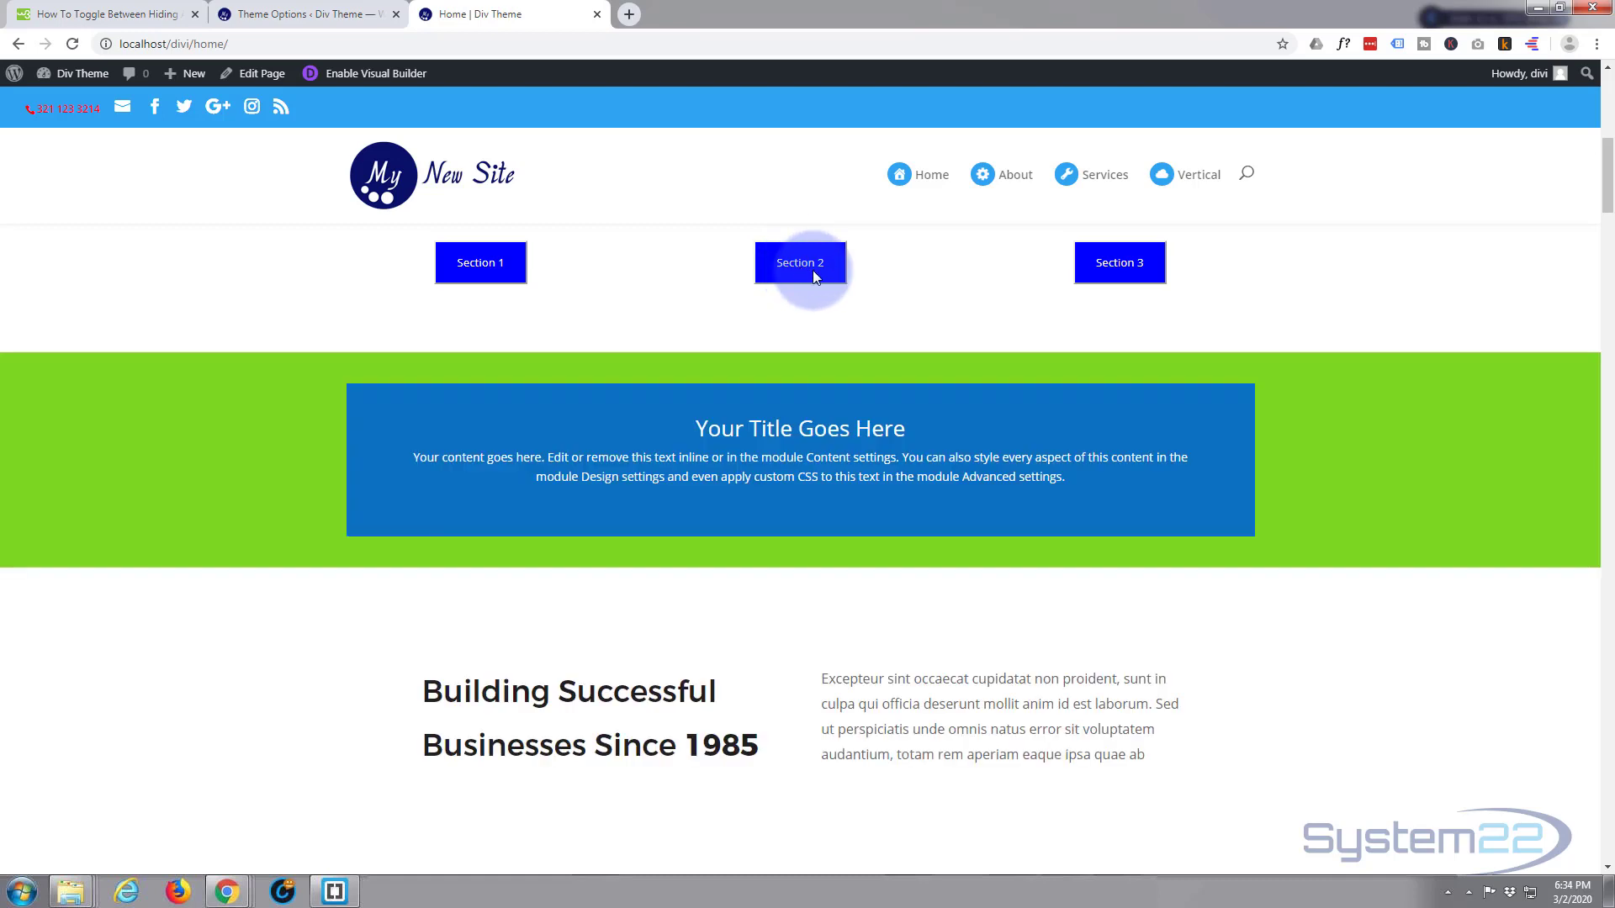
click(1123, 266)
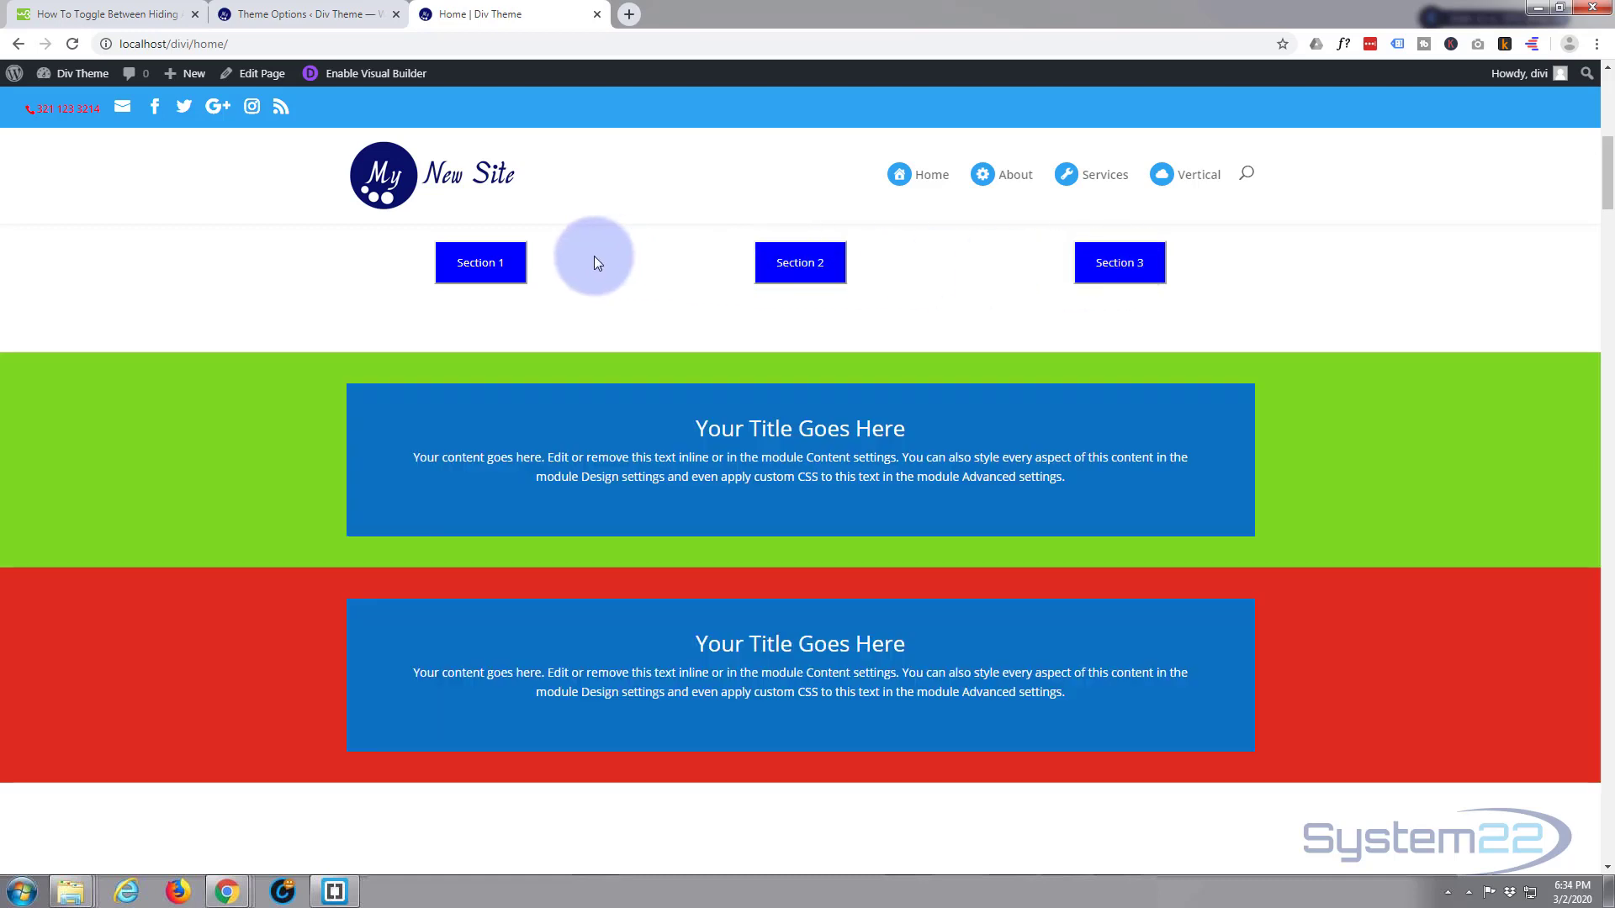
click(504, 263)
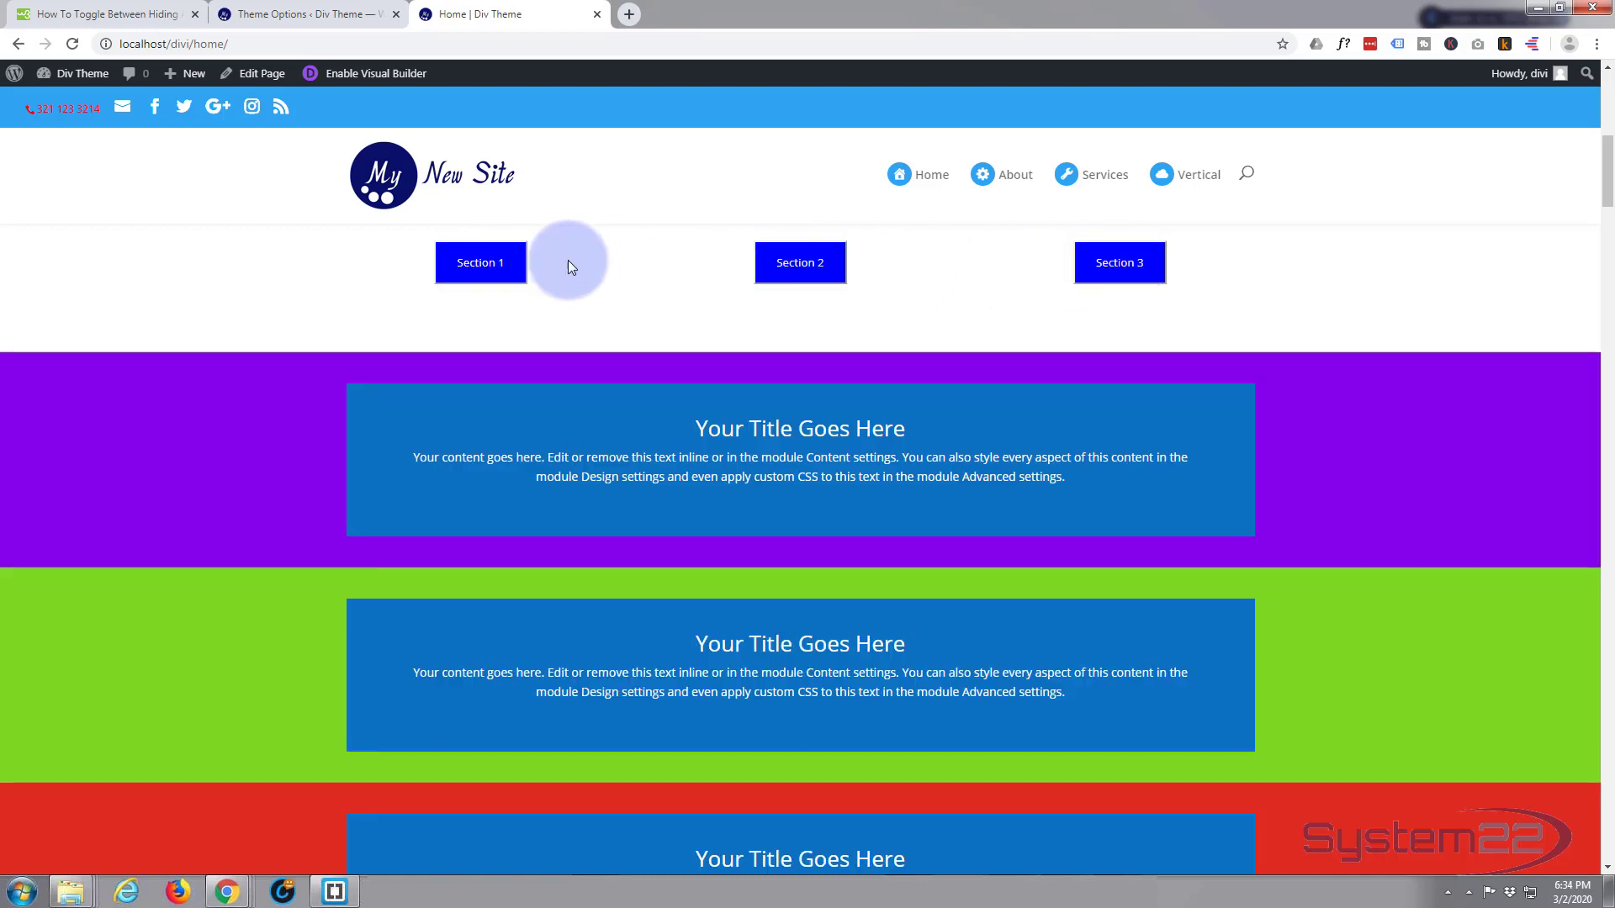
click(619, 279)
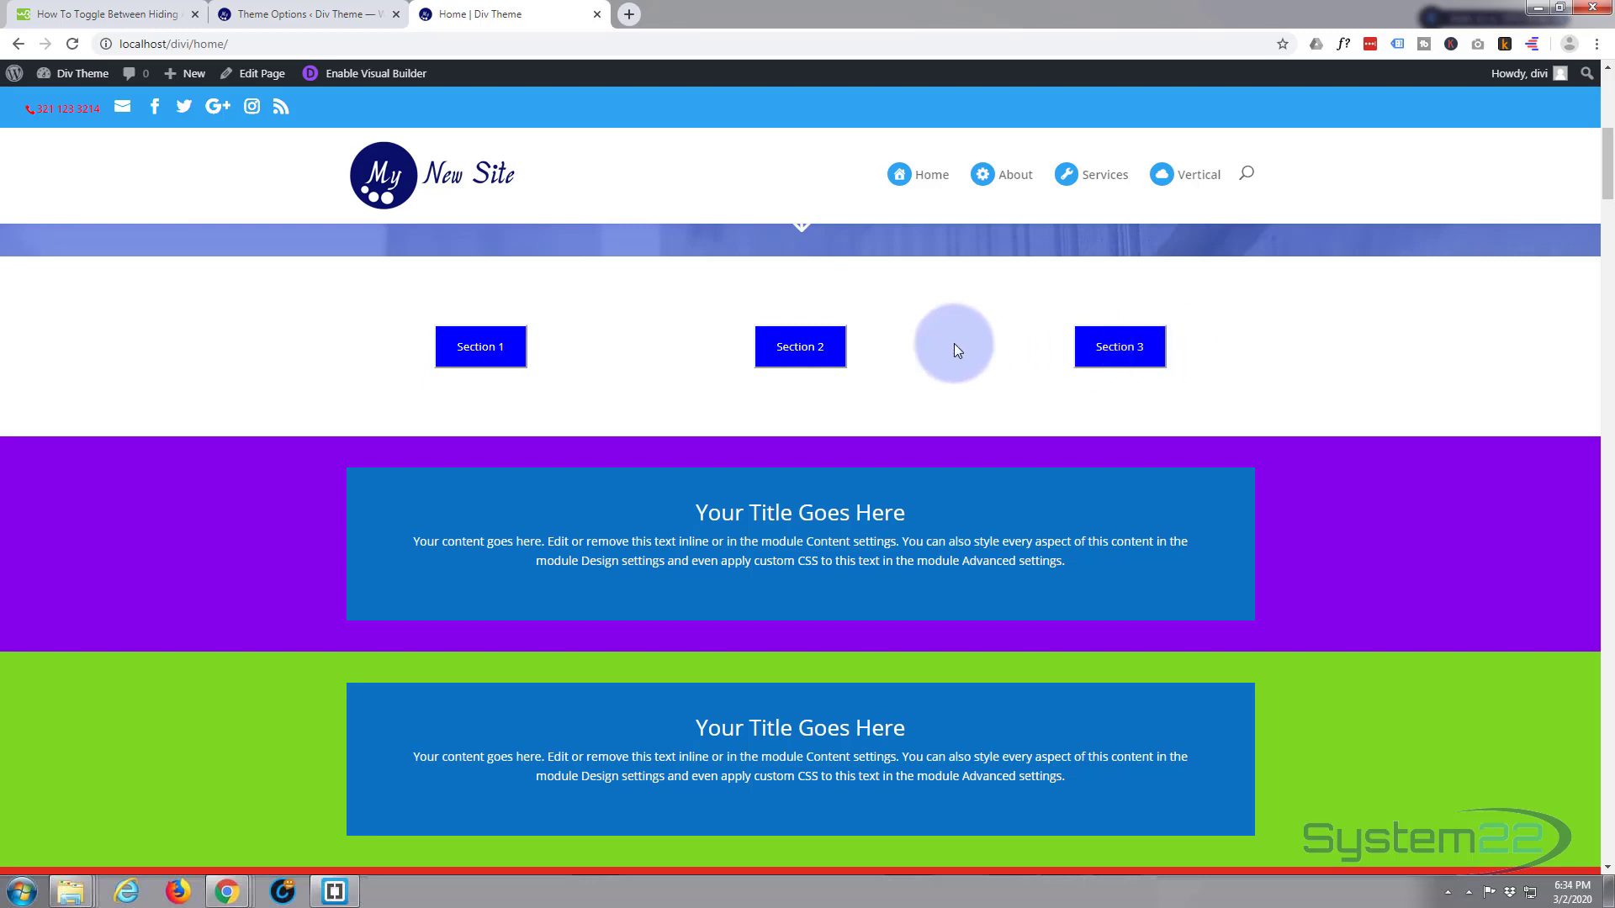
scroll(957, 340, down, 1)
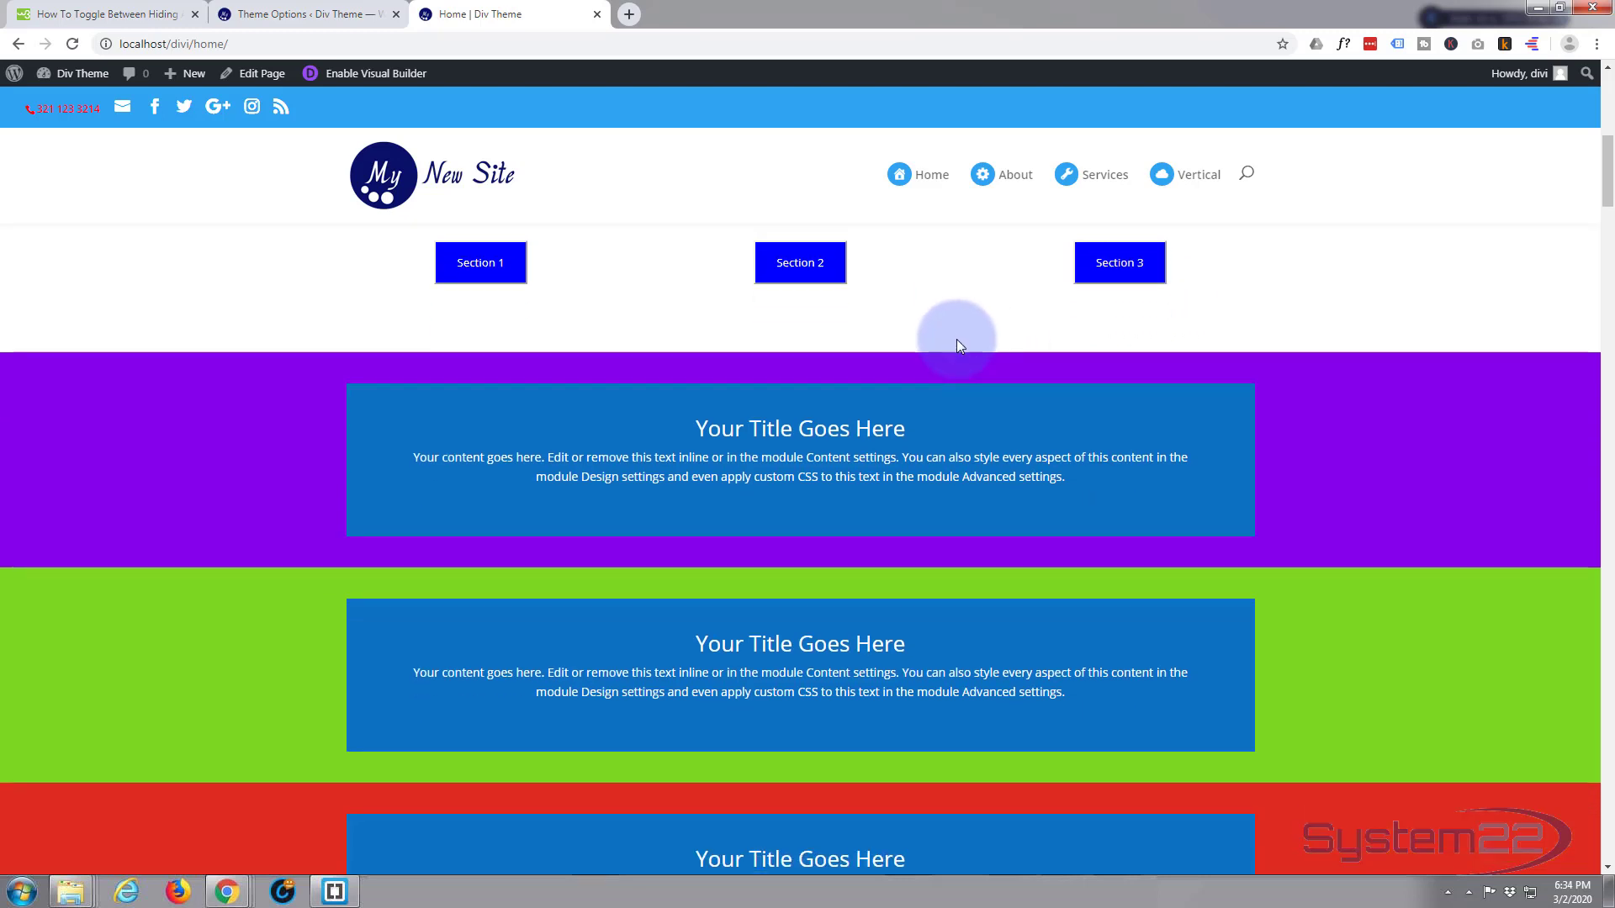